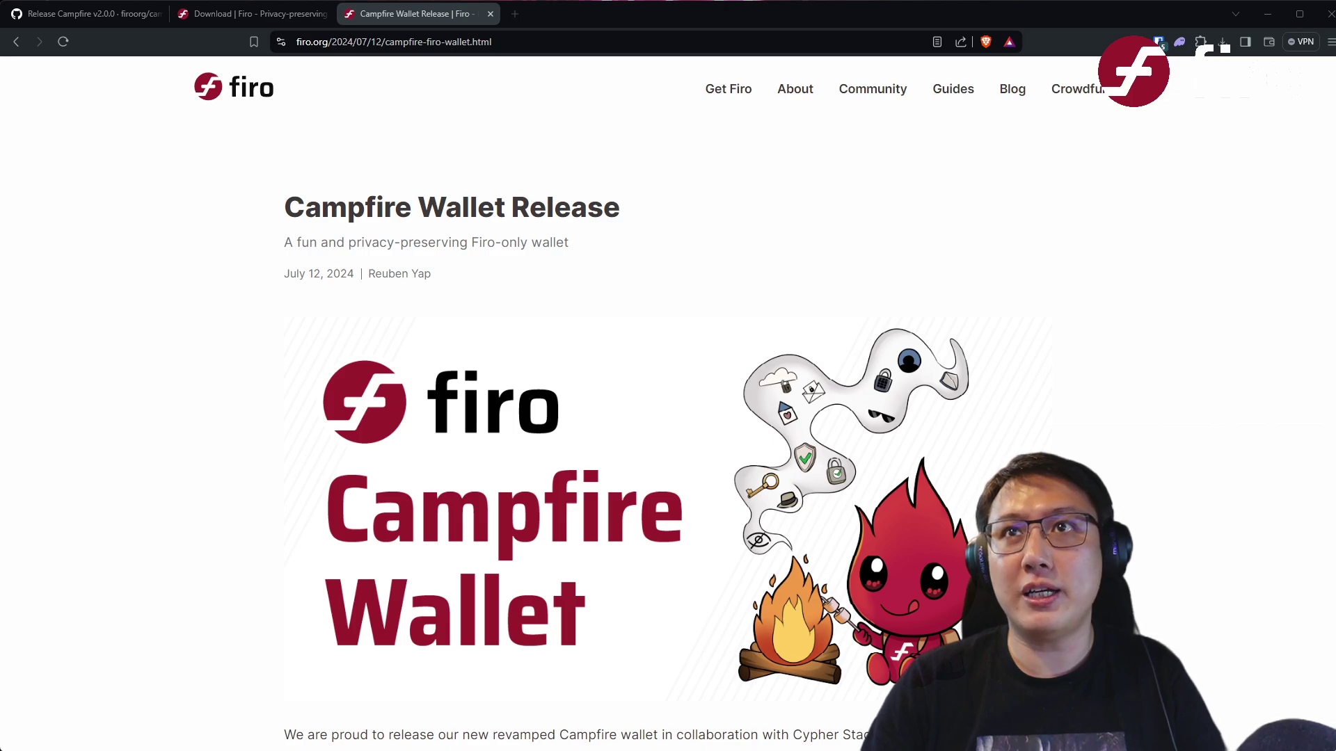
- Read the Campfire Wallet Release post from its introduction through the app screenshots to the open source and download sections
{"action": "scroll", "coordinate": [699, 240], "scroll_direction": "down", "scroll_amount": 3}
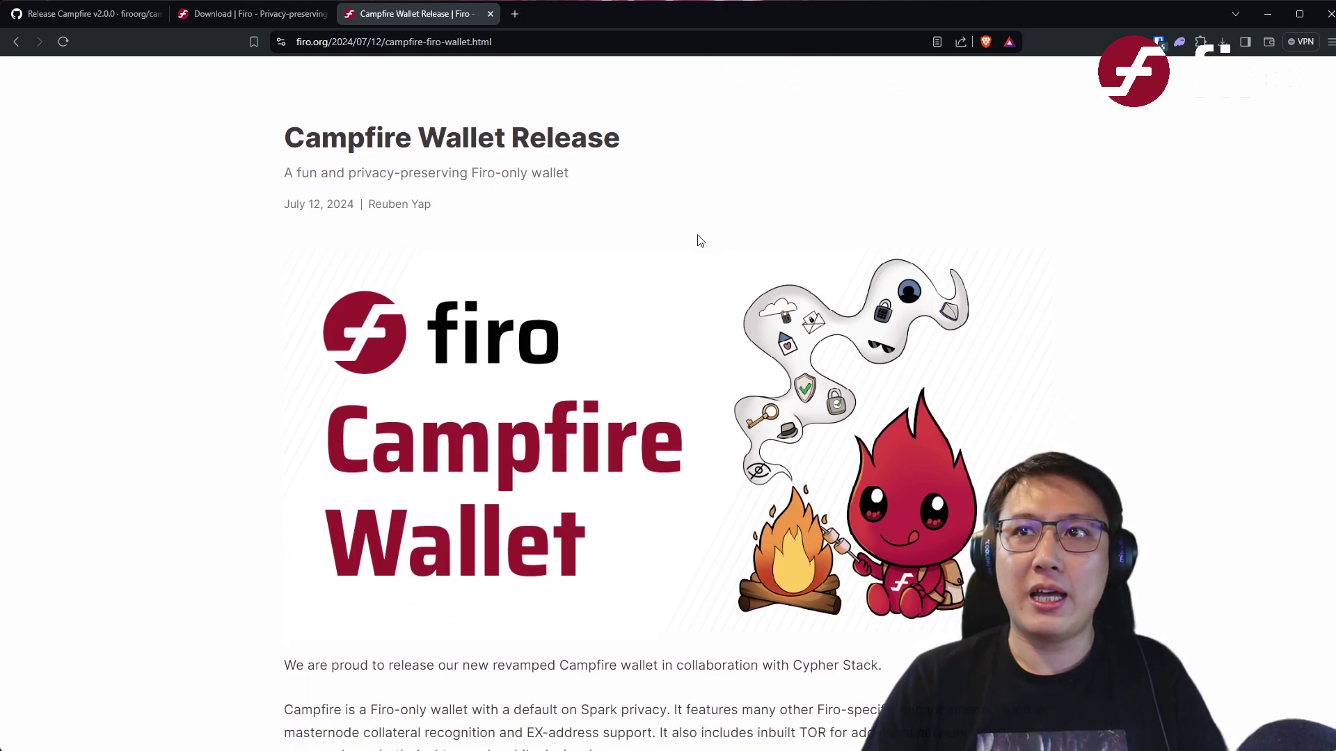
{"action": "scroll", "coordinate": [700, 238], "scroll_direction": "down", "scroll_amount": 5}
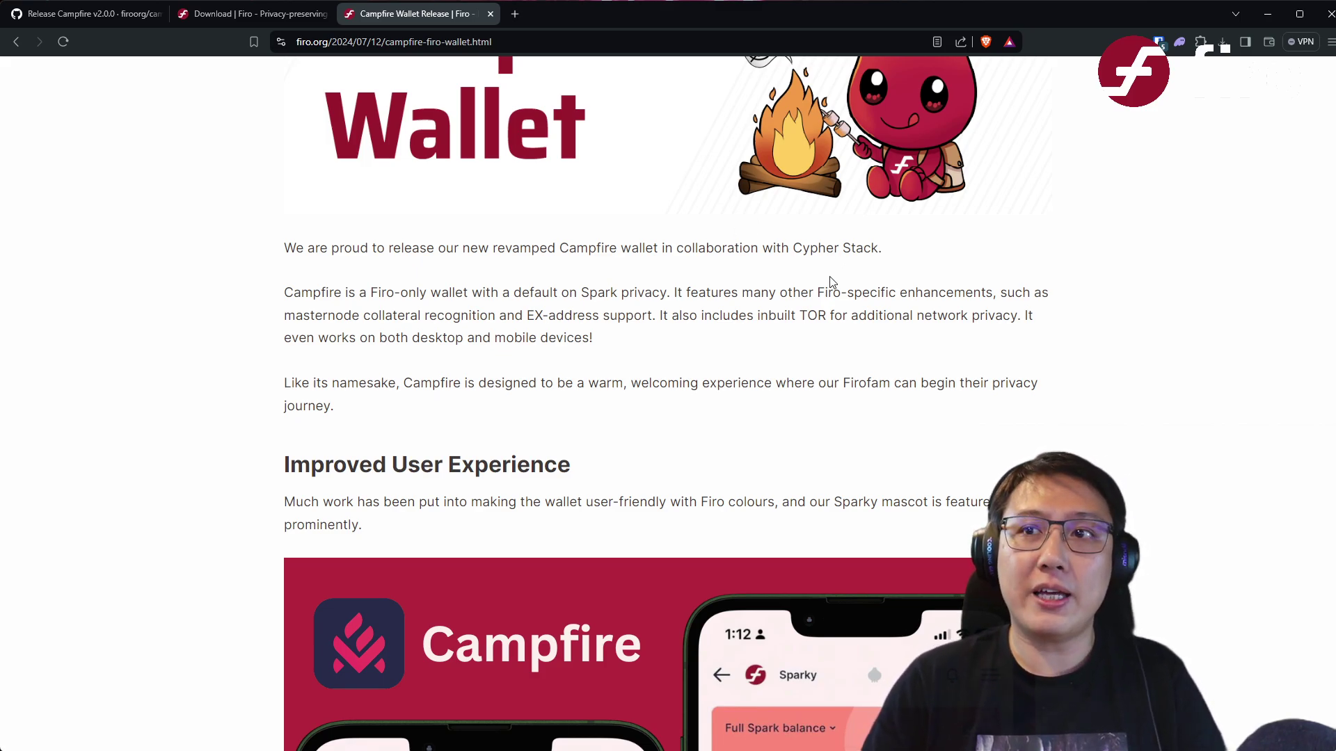
{"action": "scroll", "coordinate": [829, 266], "scroll_direction": "down", "scroll_amount": 4}
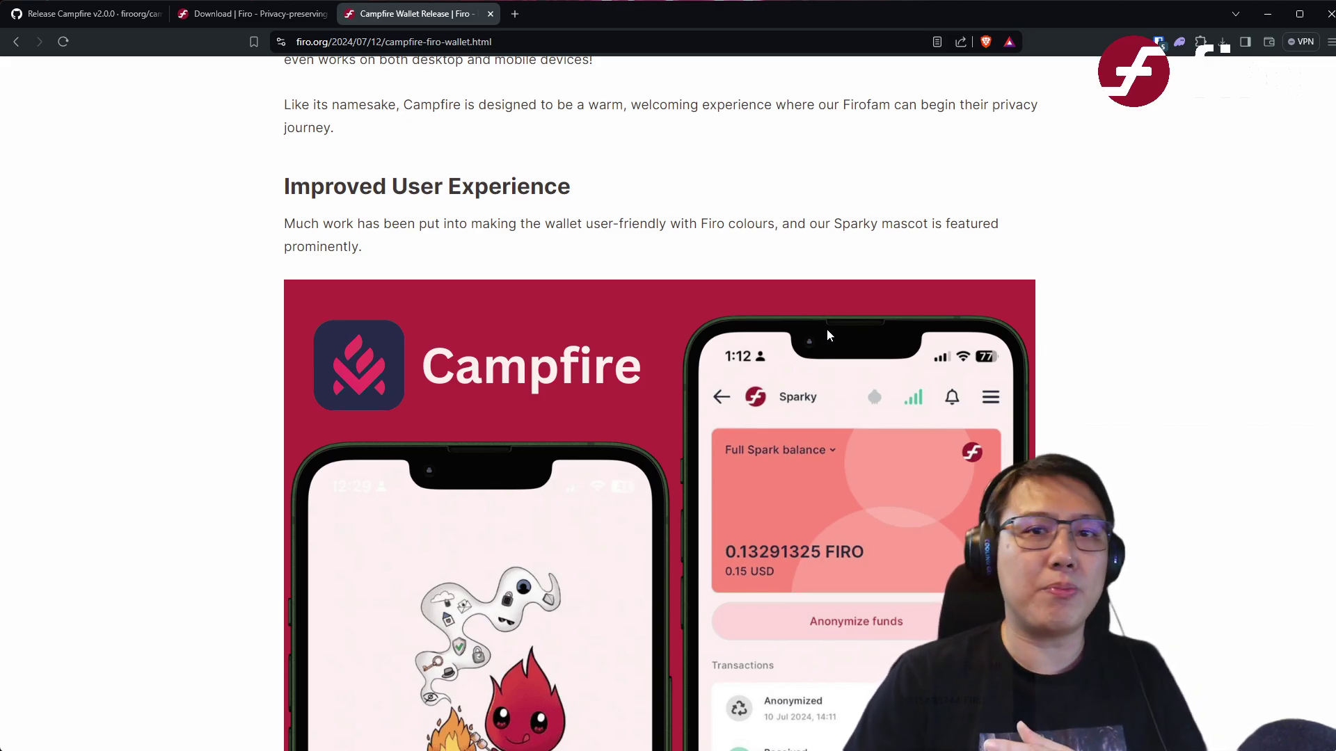
{"action": "scroll", "coordinate": [673, 422], "scroll_direction": "down", "scroll_amount": 2}
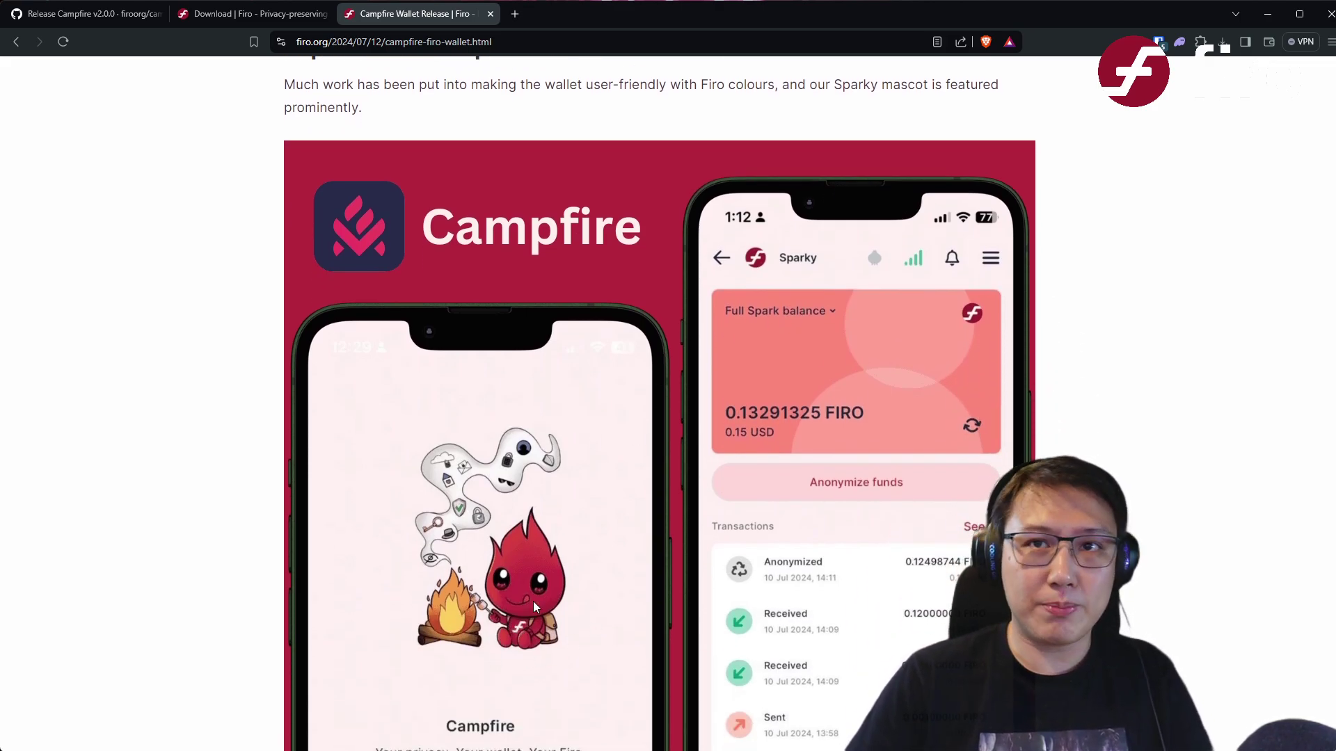
{"action": "scroll", "coordinate": [534, 591], "scroll_direction": "down", "scroll_amount": 1}
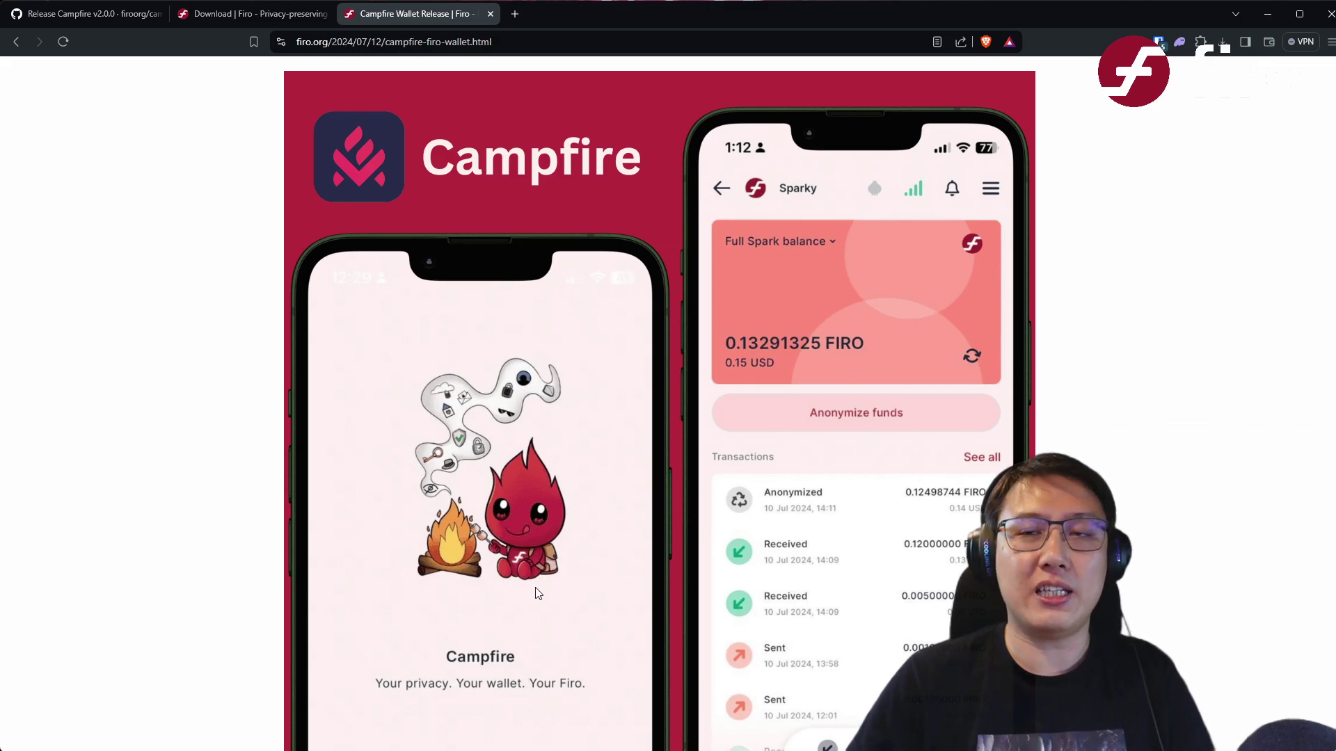
{"action": "scroll", "coordinate": [532, 621], "scroll_direction": "down", "scroll_amount": 6}
{"action": "scroll", "coordinate": [532, 621], "scroll_direction": "down", "scroll_amount": 11}
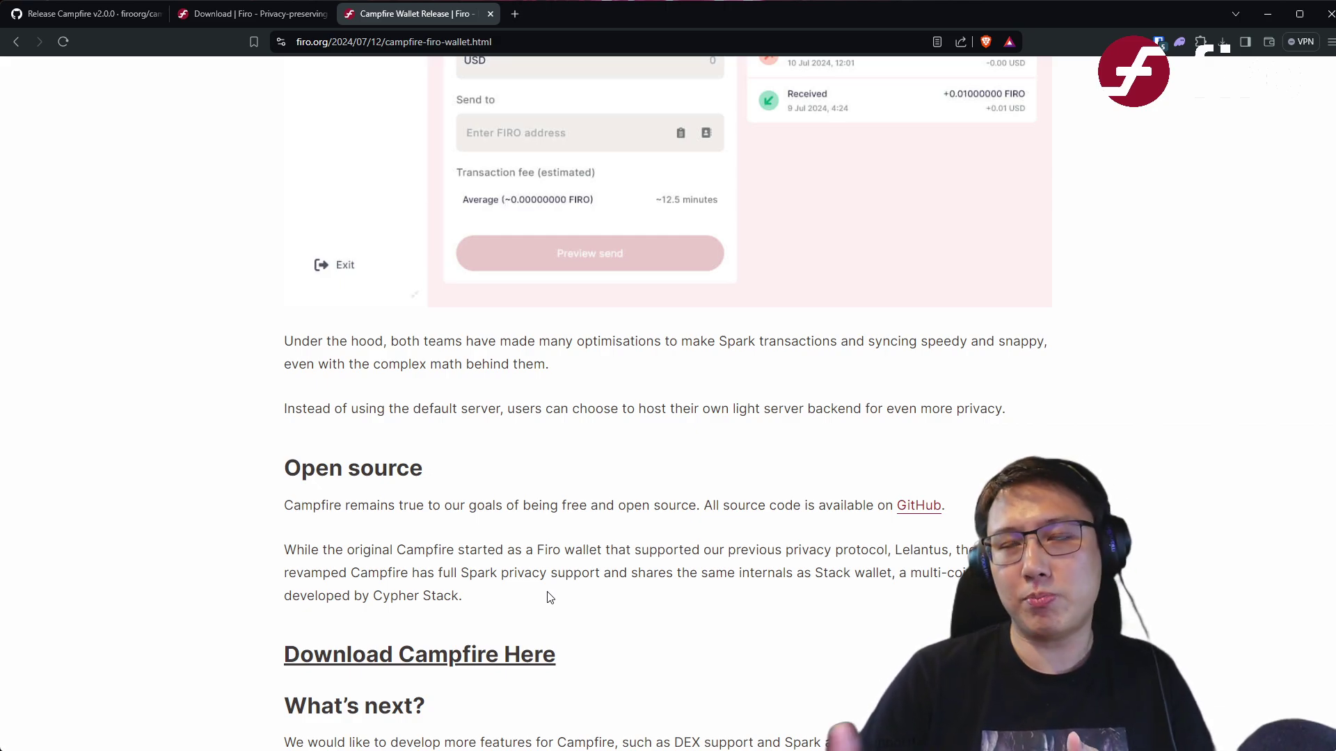
- Review the recommended wallets on Firo's download page, including the Campfire downloads for Windows, macOS, Linux, Android and iOS
{"action": "left_click", "coordinate": [266, 17]}
{"action": "scroll", "coordinate": [457, 209], "scroll_direction": "up", "scroll_amount": 4}
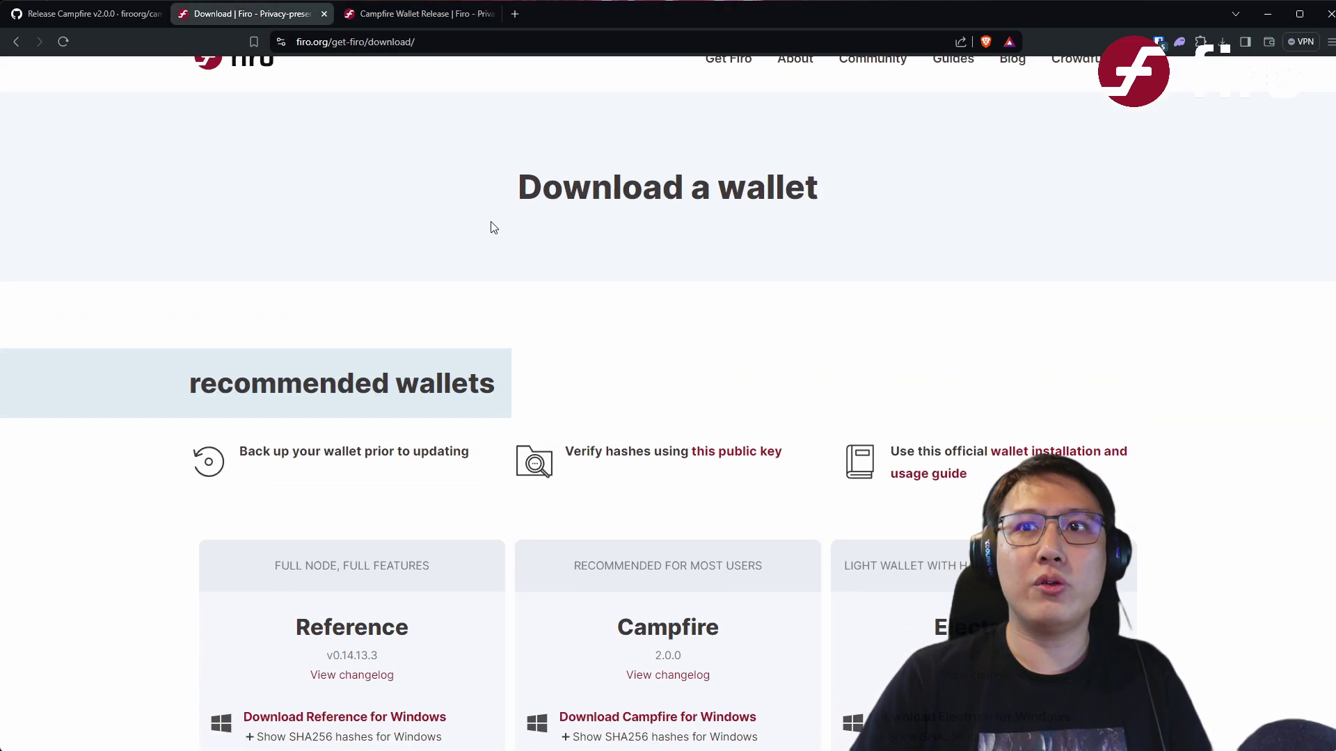
{"action": "scroll", "coordinate": [493, 227], "scroll_direction": "down", "scroll_amount": 4}
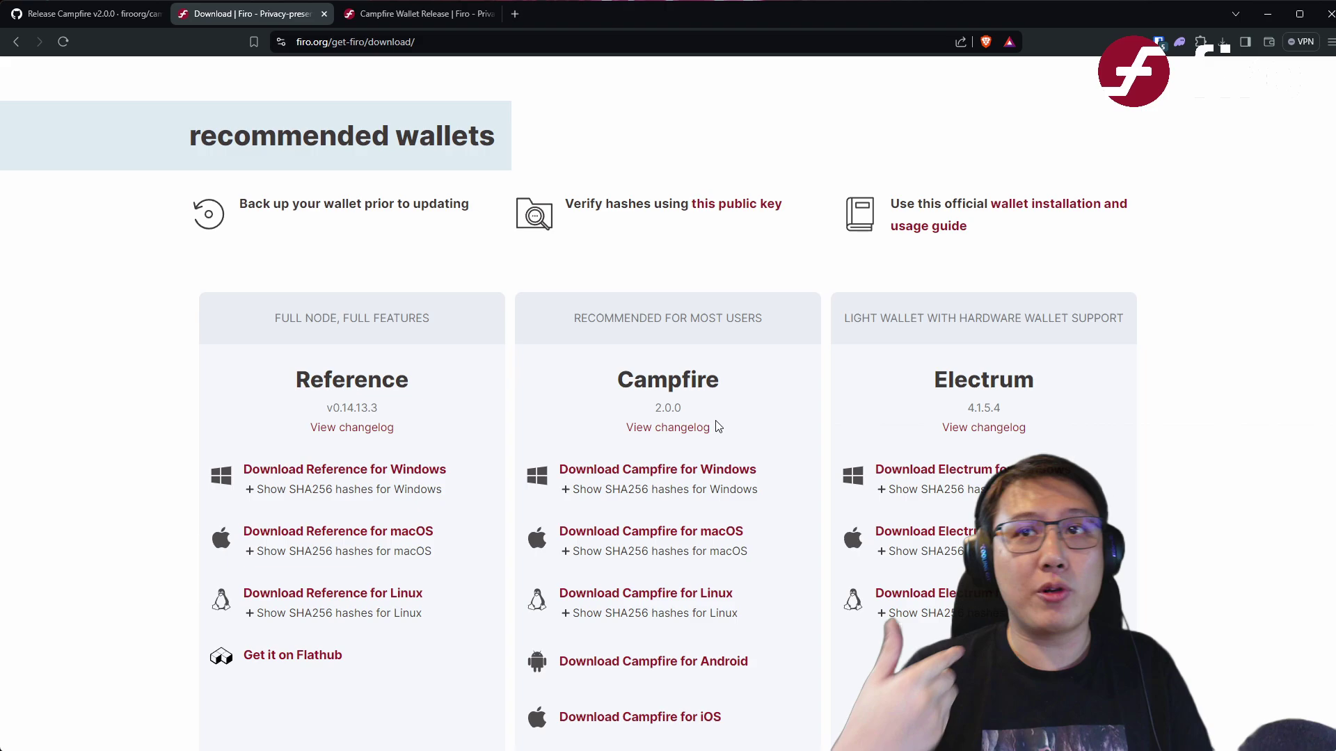
{"action": "scroll", "coordinate": [718, 425], "scroll_direction": "down", "scroll_amount": 1}
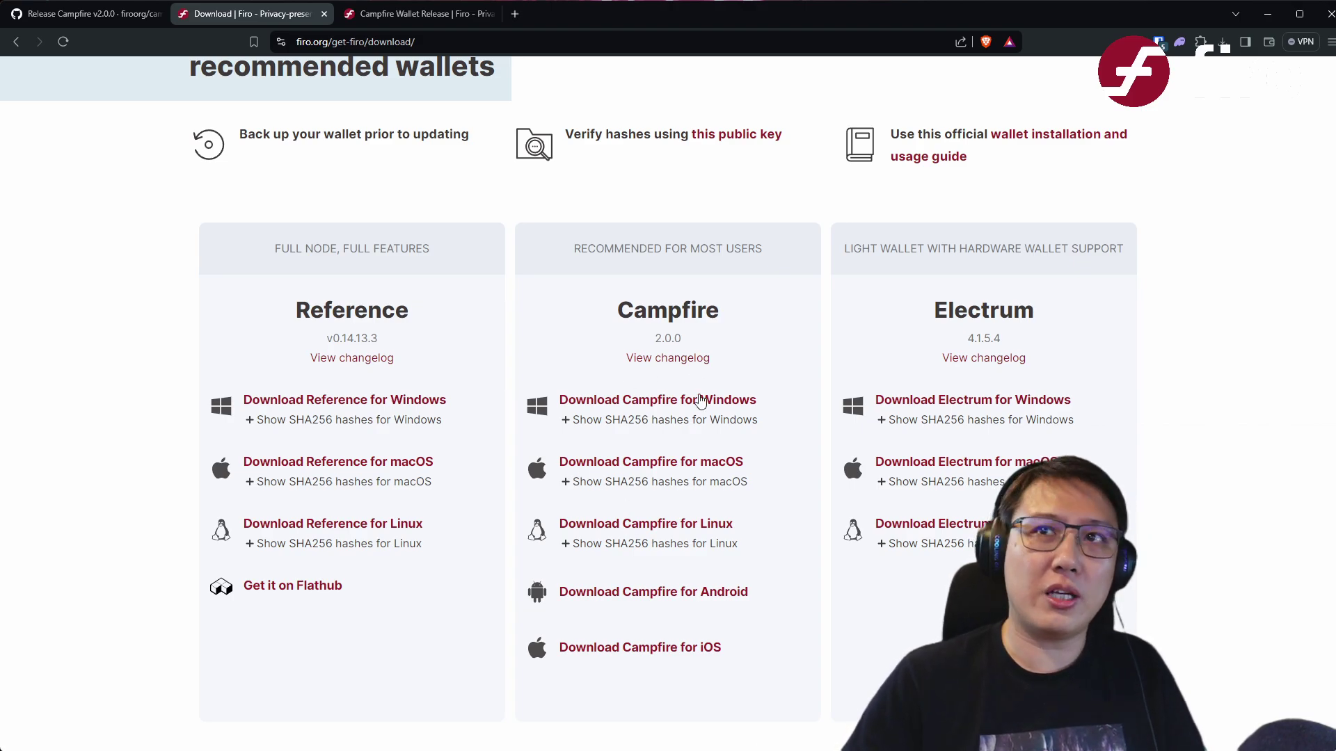
{"action": "scroll", "coordinate": [668, 515], "scroll_direction": "up", "scroll_amount": 1}
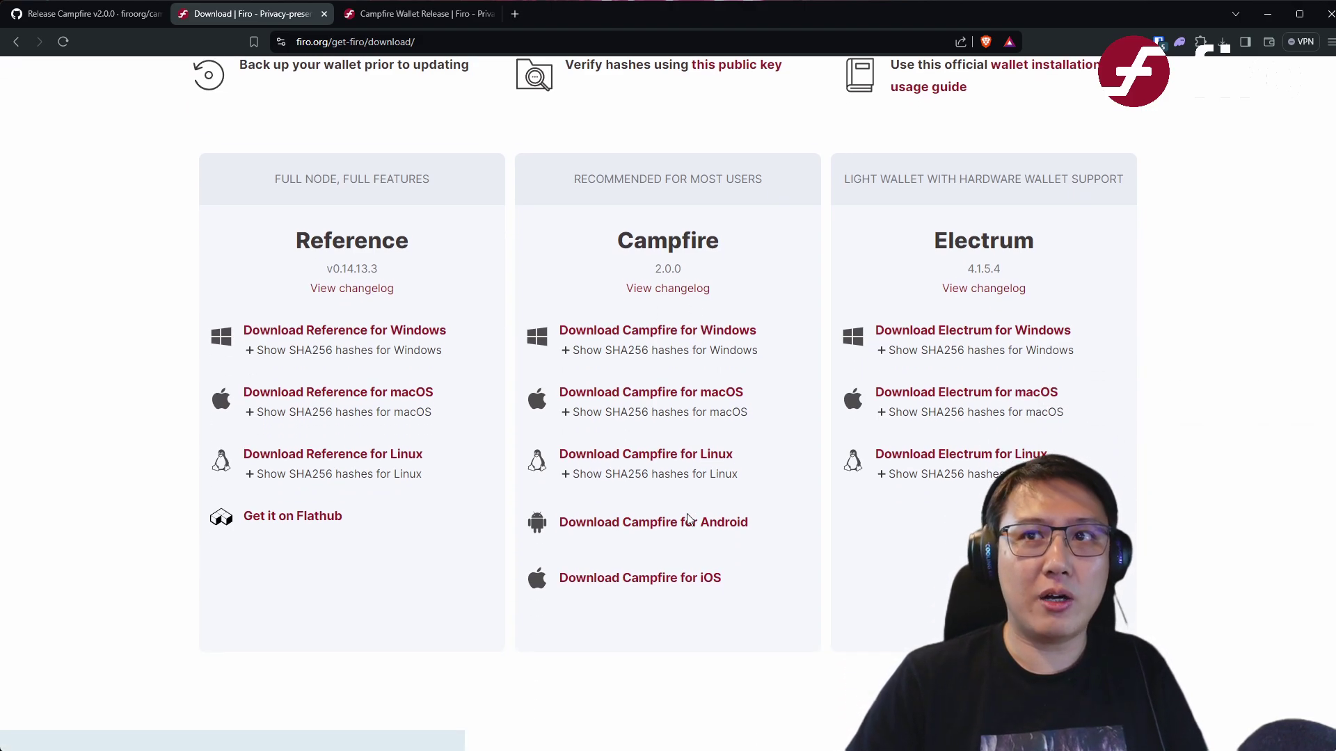
{"action": "scroll", "coordinate": [666, 514], "scroll_direction": "down", "scroll_amount": 2}
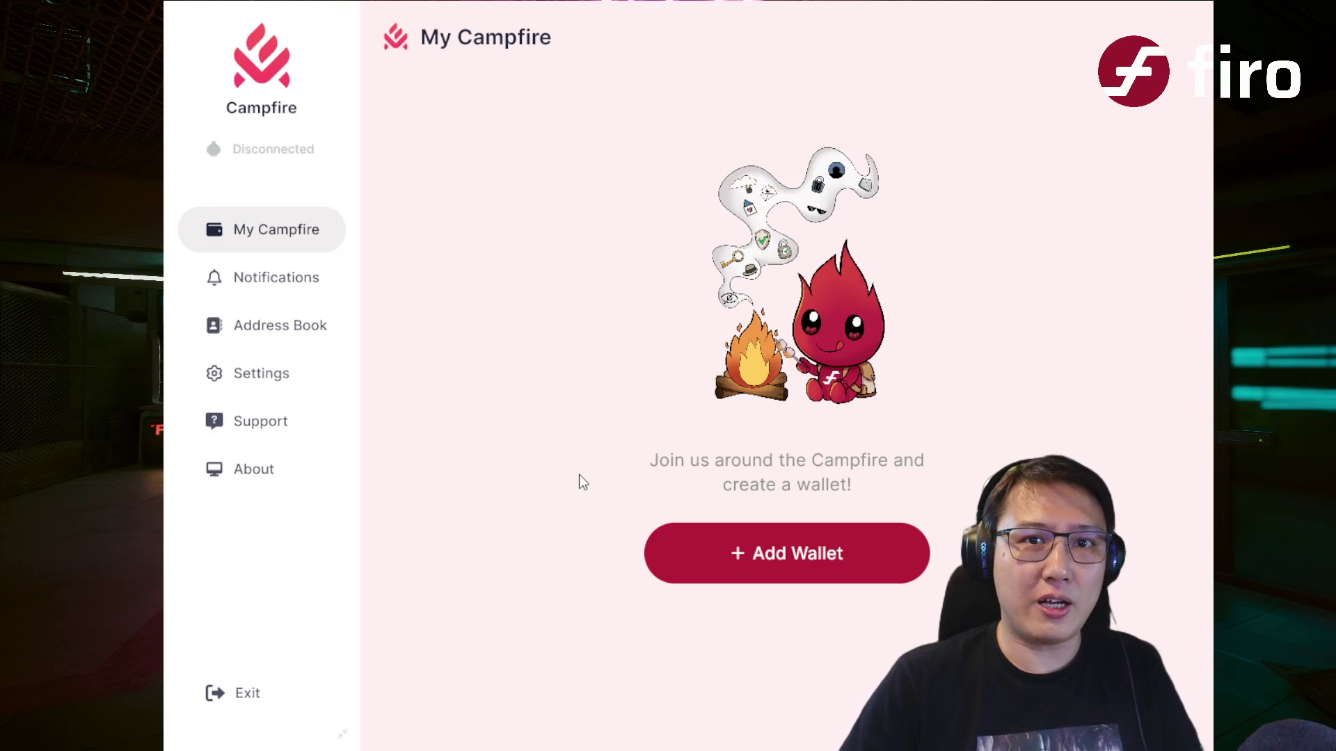
- In the Campfire wallet app, add a Firo wallet using the option to create a new one
{"action": "left_click", "coordinate": [753, 574]}
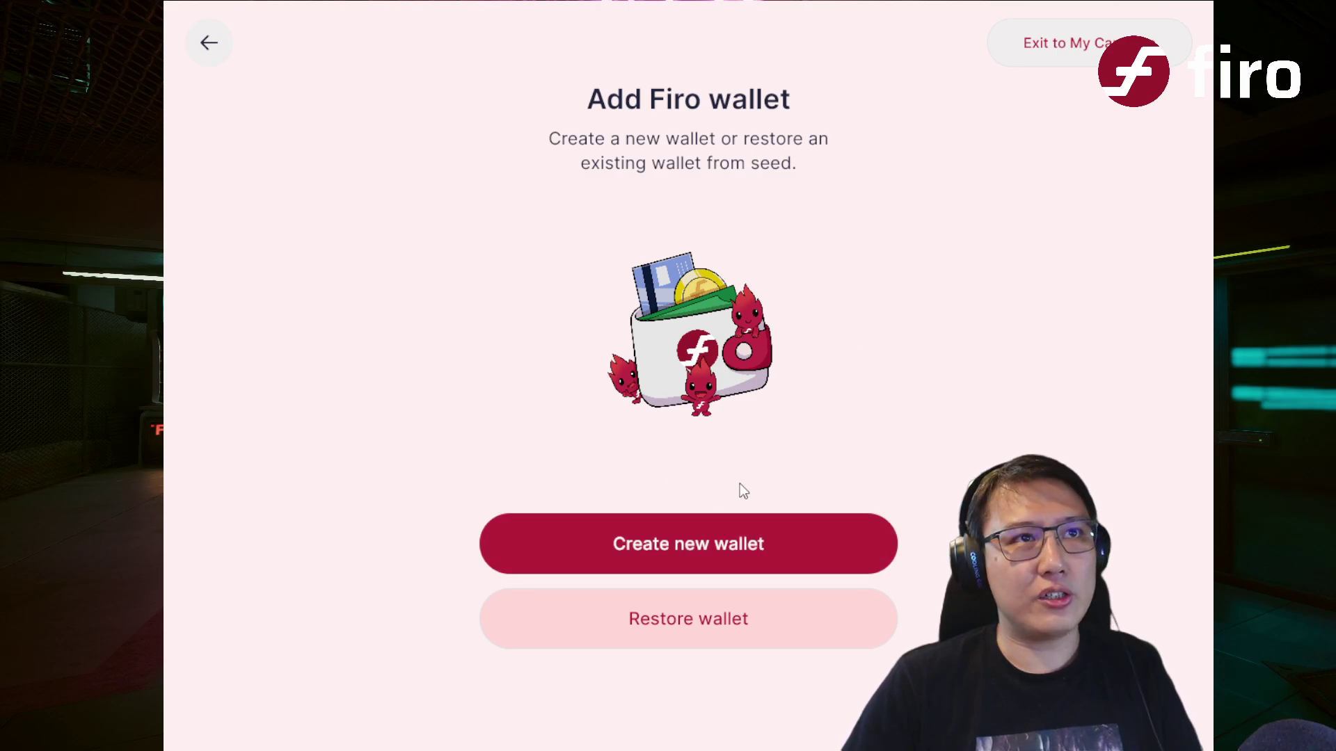
{"action": "left_click", "coordinate": [704, 554]}
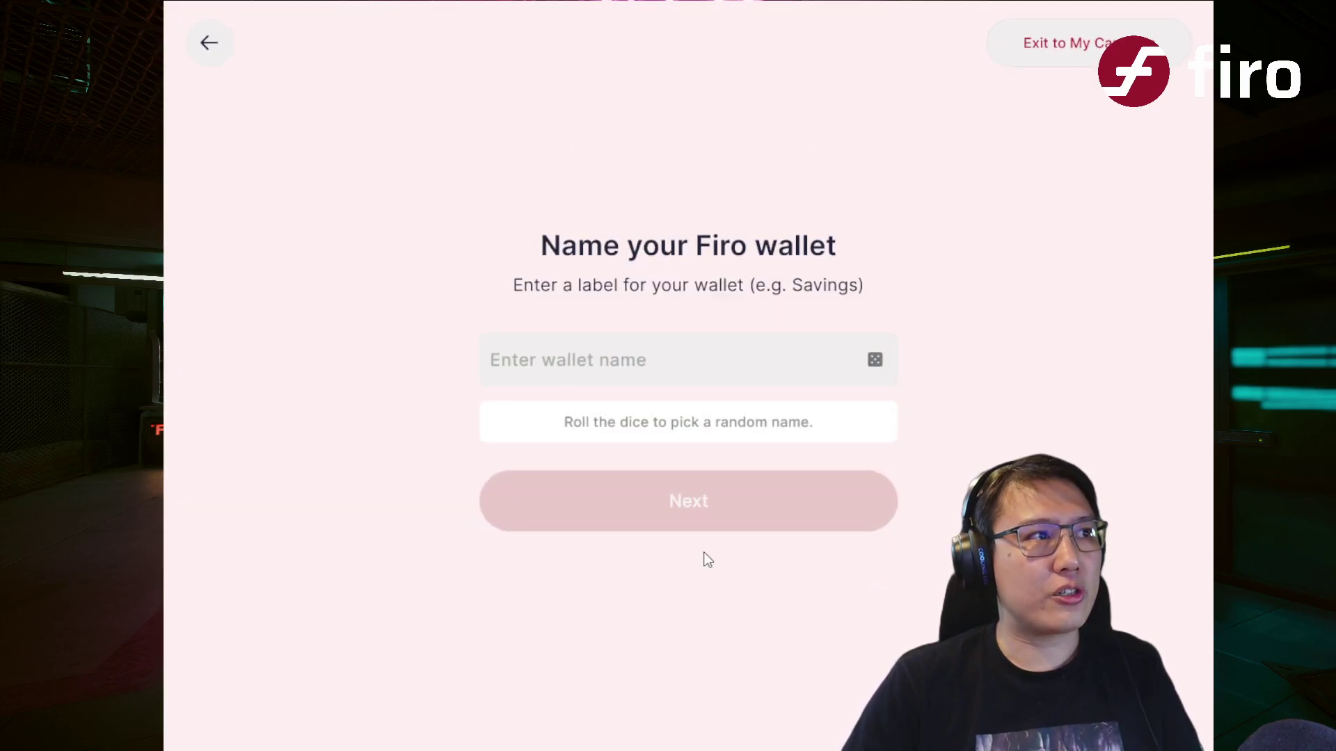
{"action": "left_click", "coordinate": [673, 360]}
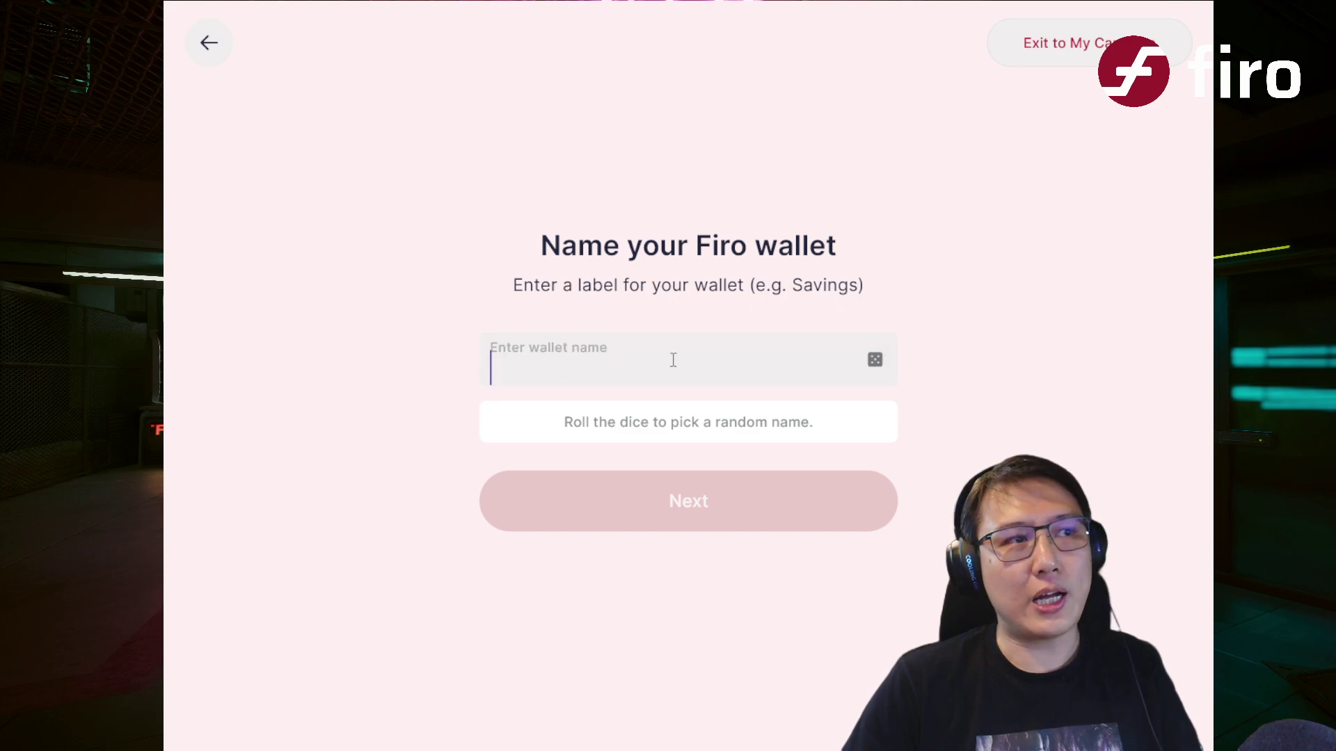
{"action": "type", "text": "fdf"}
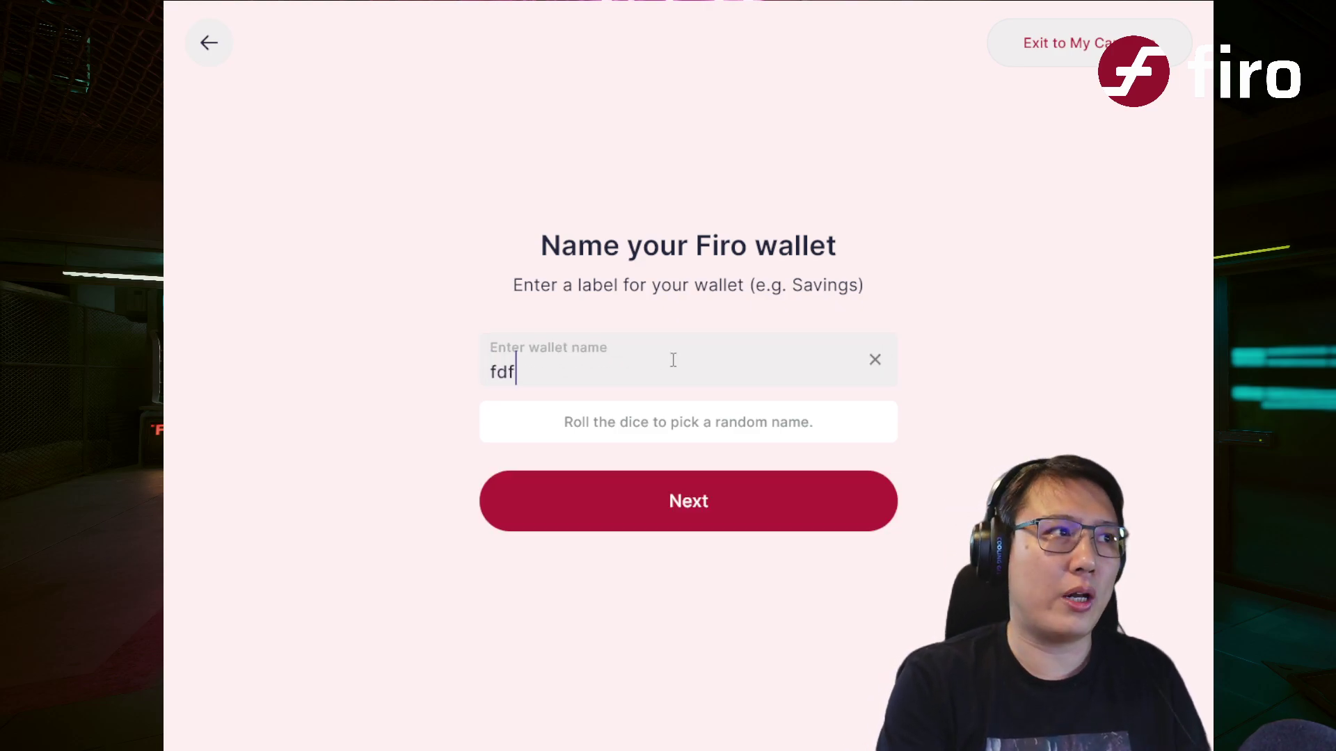
{"action": "key", "text": "BackSpace"}
{"action": "key", "text": "BackSpace"}
{"action": "key", "text": "BackSpace"}
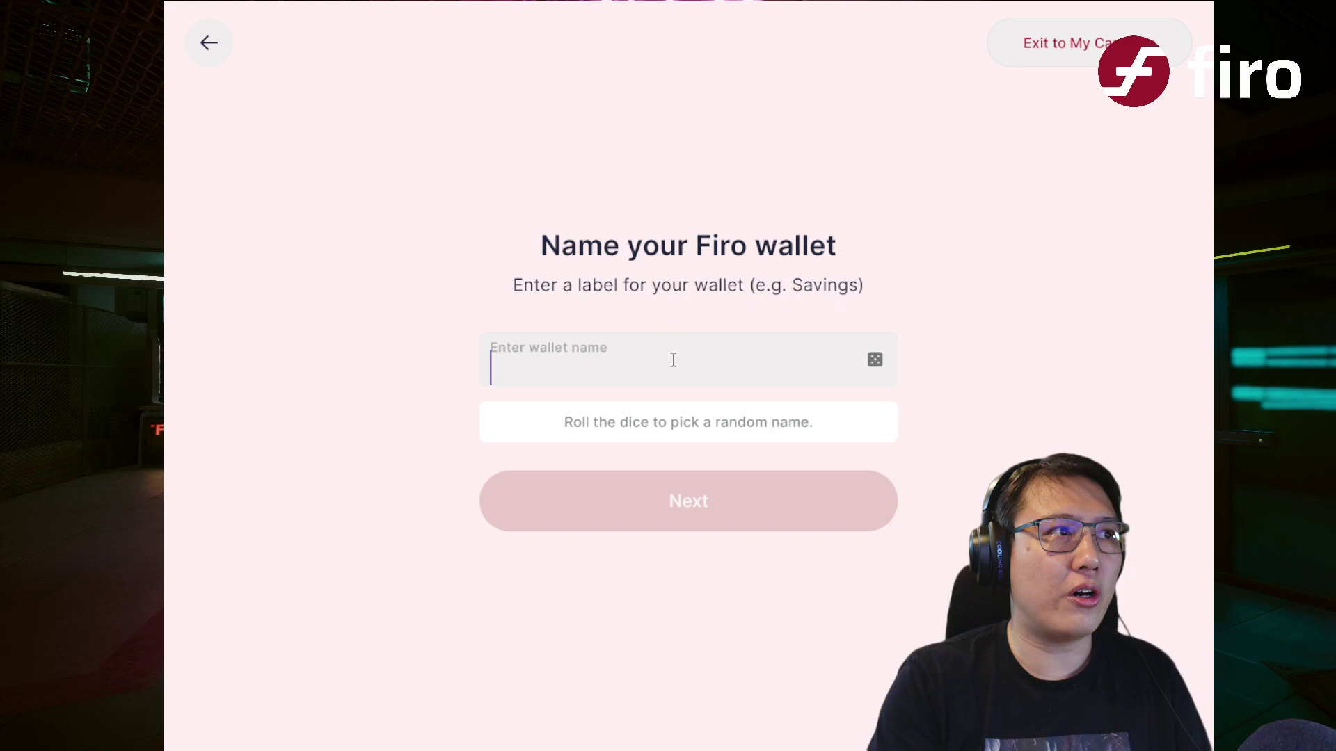
- Generate a random wallet name, replace it with another random one, and proceed to the wallet options
{"action": "left_click", "coordinate": [883, 368]}
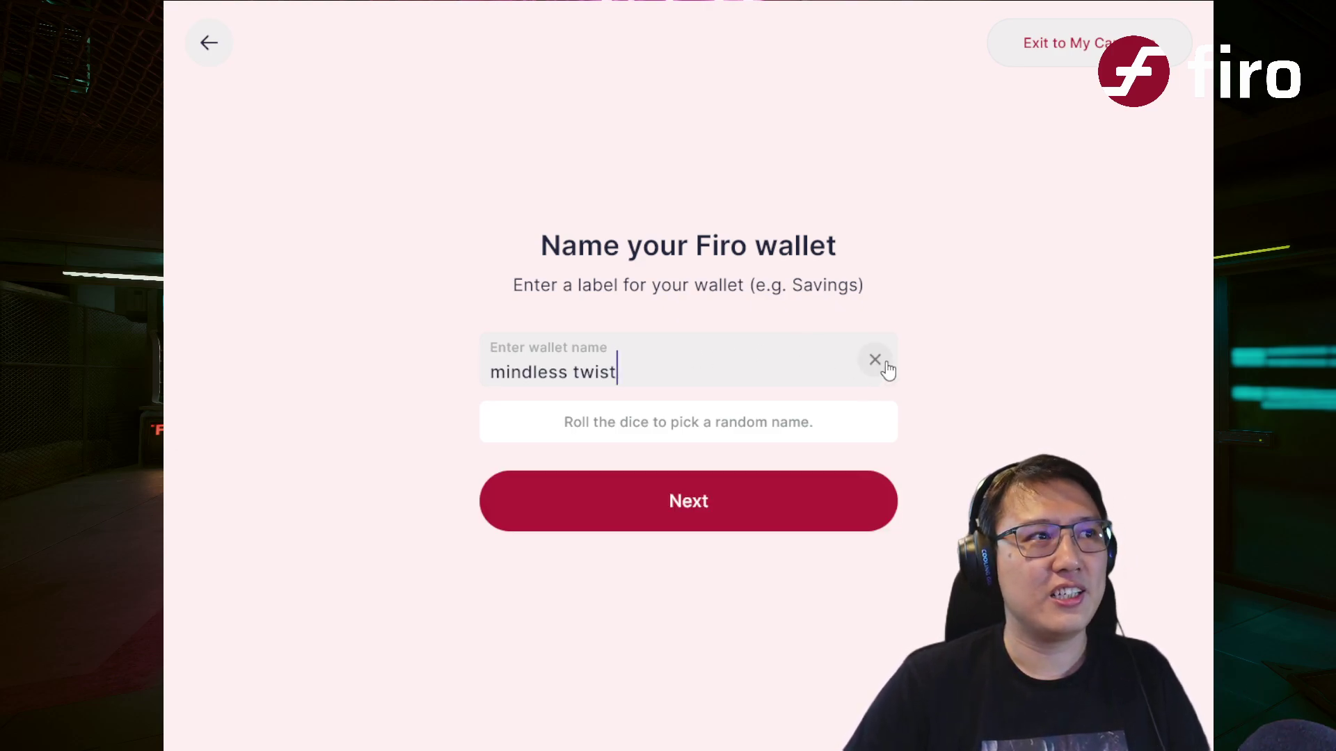
{"action": "left_click", "coordinate": [876, 362]}
{"action": "left_click", "coordinate": [880, 367]}
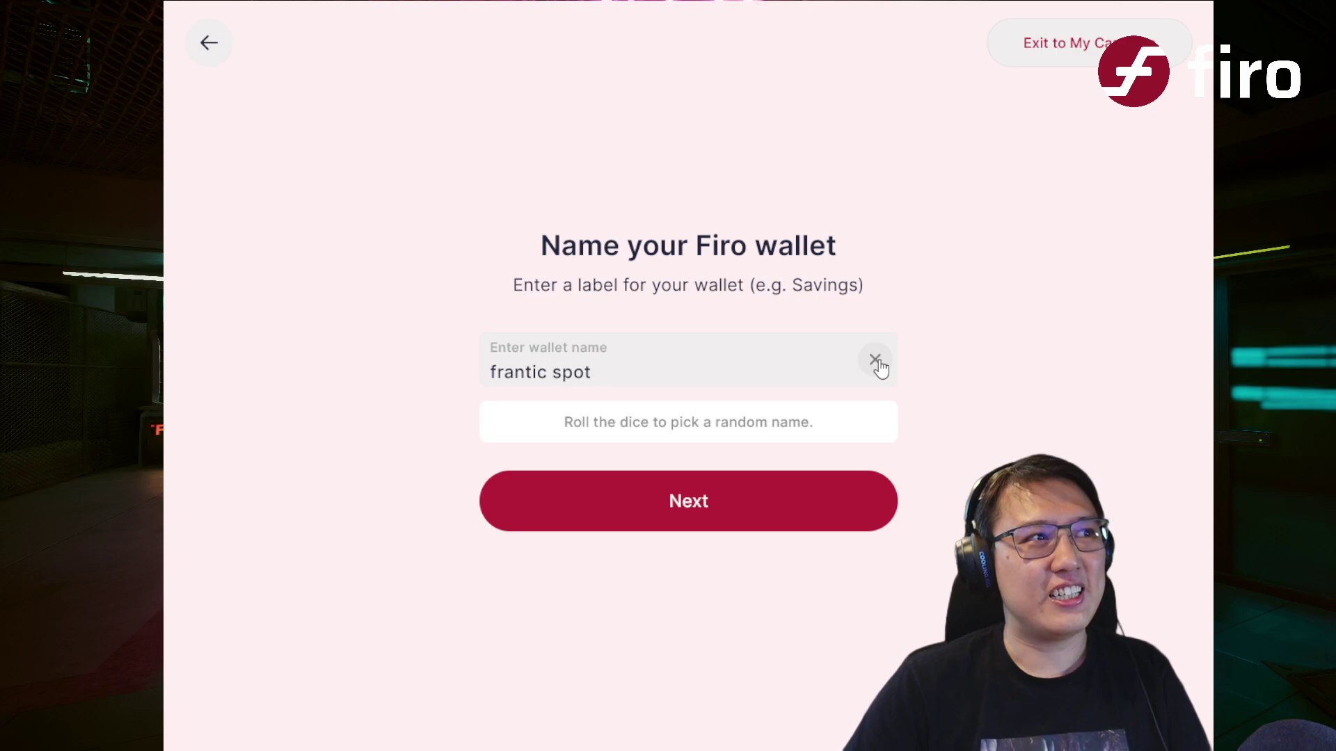
{"action": "left_click", "coordinate": [779, 508]}
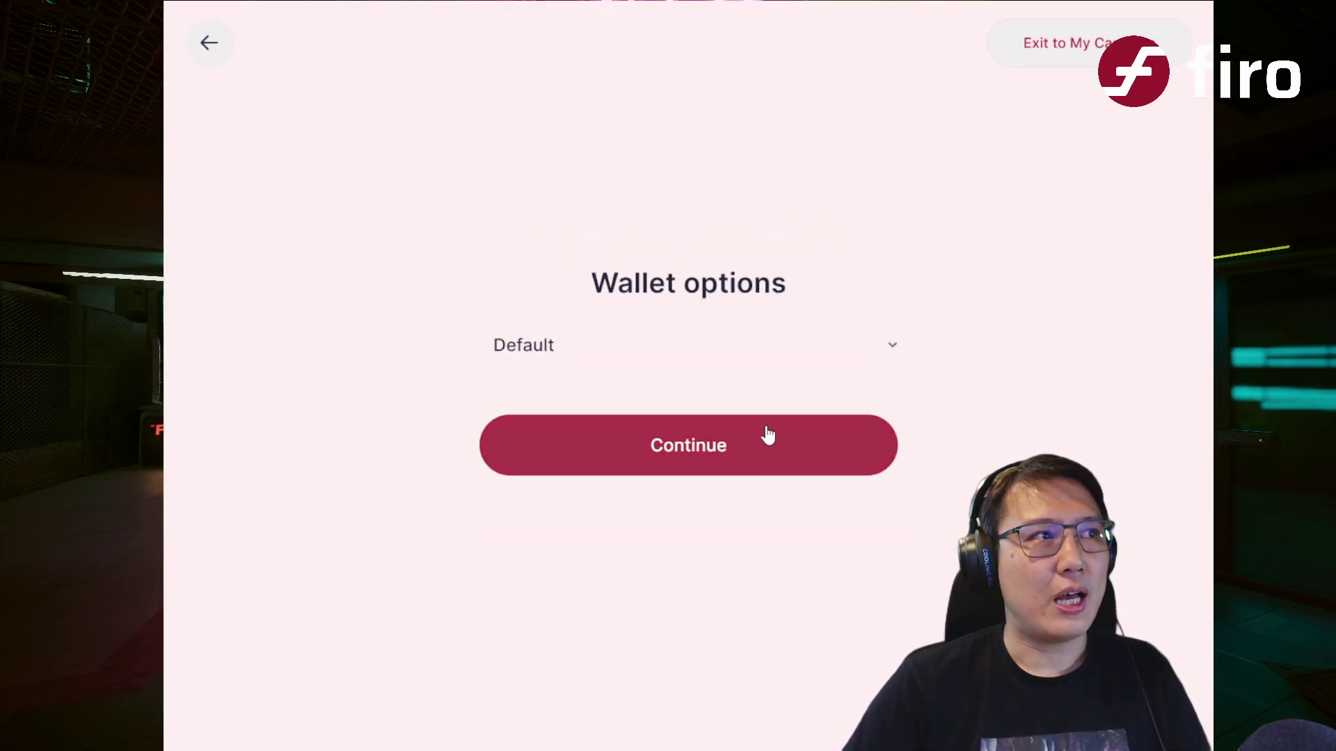
- Examine the Advanced wallet options, including the seed length choices and BIP39 passphrase field, and restore the Default option
{"action": "left_click", "coordinate": [808, 339]}
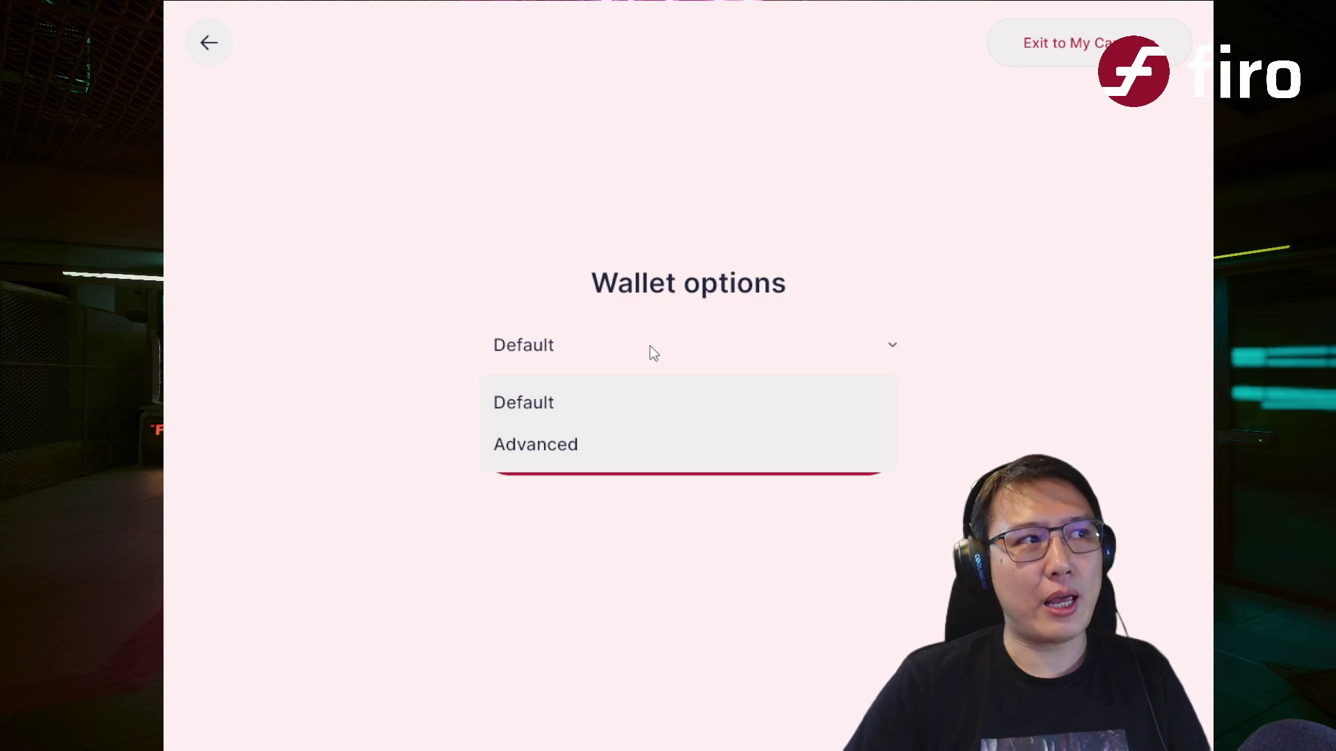
{"action": "left_click", "coordinate": [682, 456]}
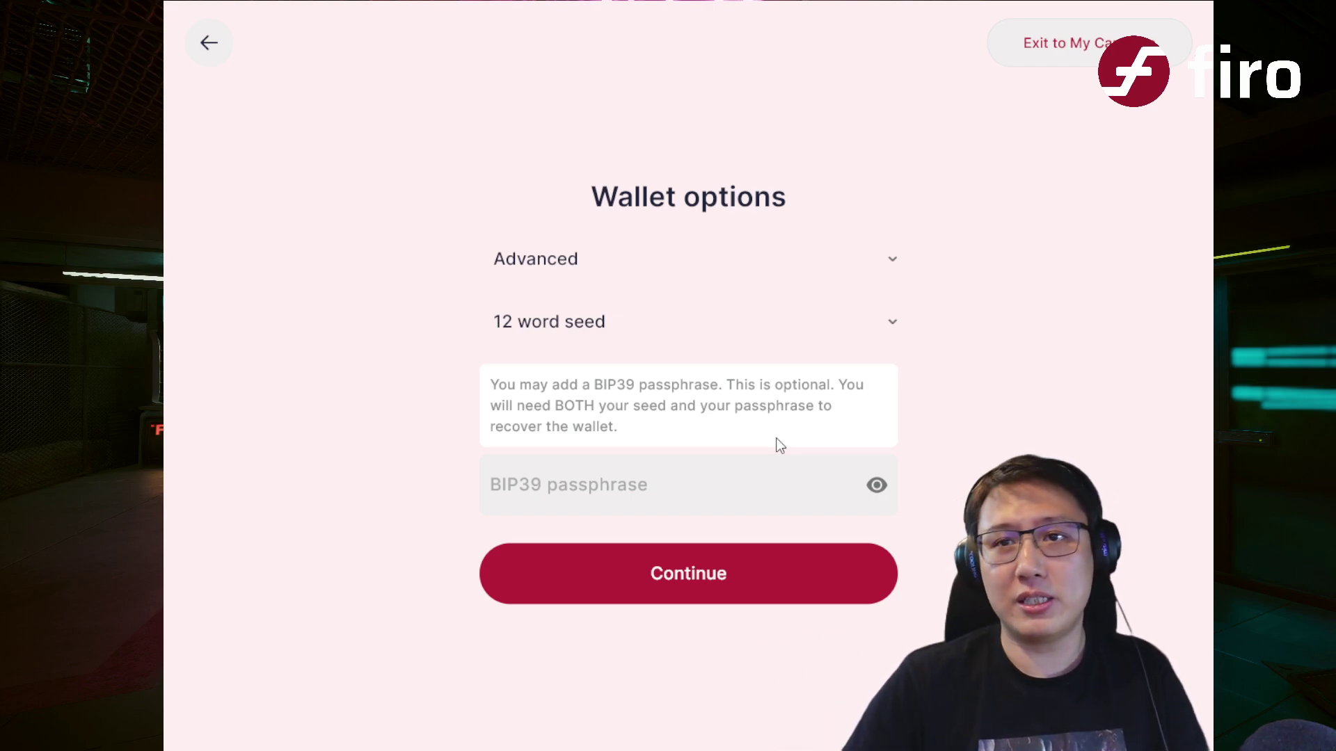
{"action": "left_click", "coordinate": [739, 325]}
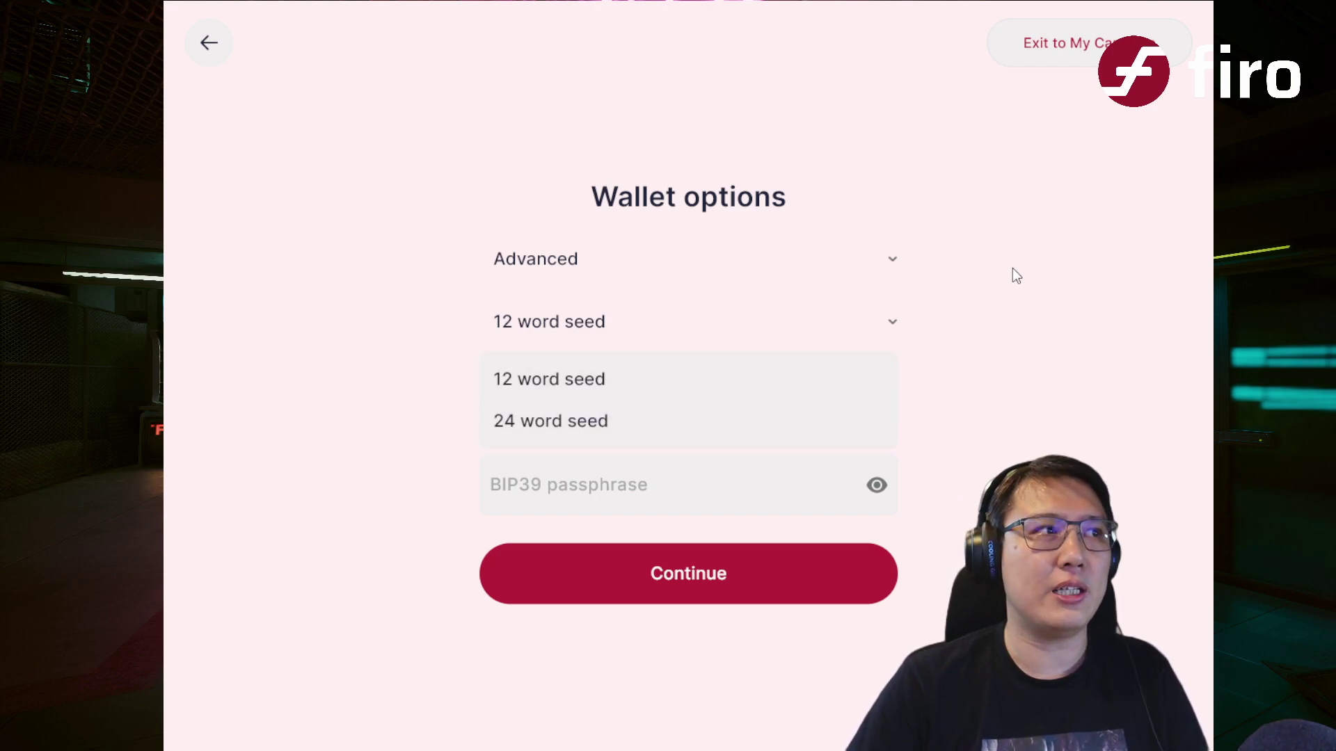
{"action": "left_click", "coordinate": [820, 259]}
{"action": "left_click", "coordinate": [820, 259]}
{"action": "left_click", "coordinate": [616, 329]}
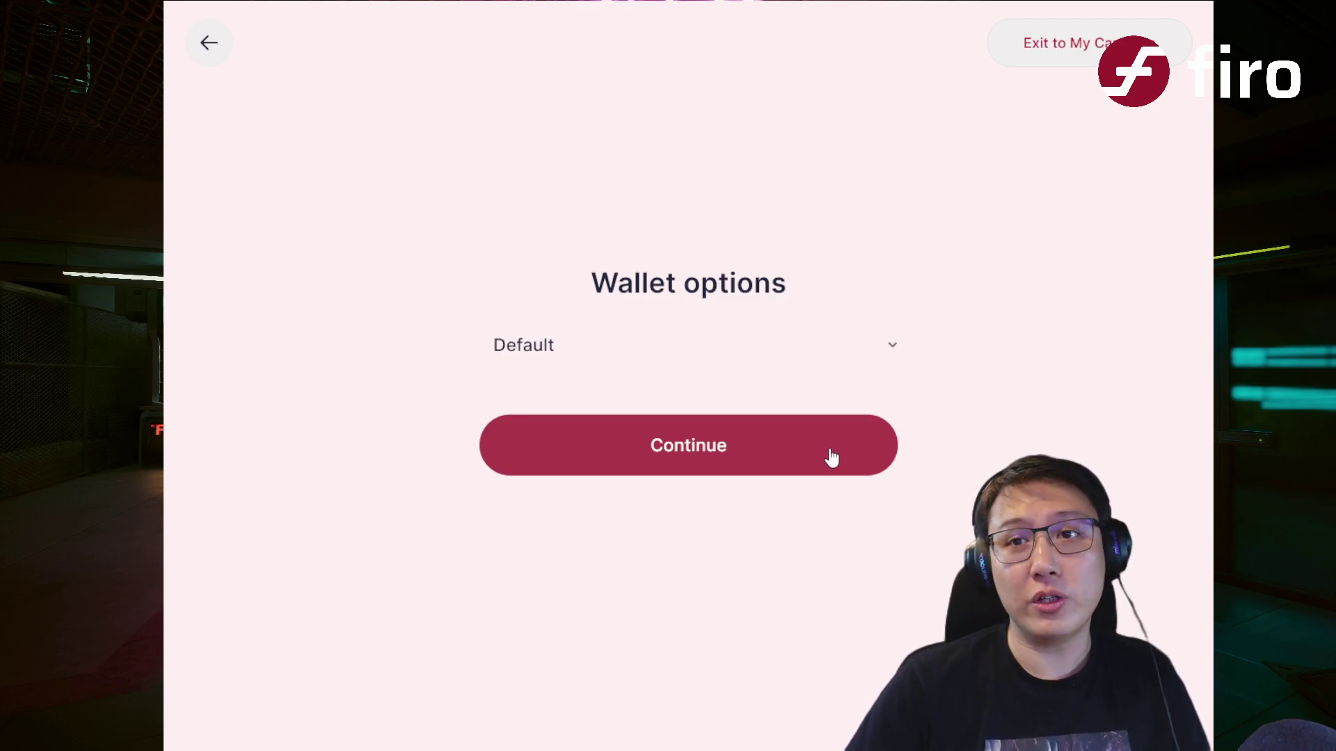
- Continue with the Default wallet options, acknowledging the recovery phrase disclaimer to display the 12-word phrase
{"action": "left_click", "coordinate": [799, 466]}
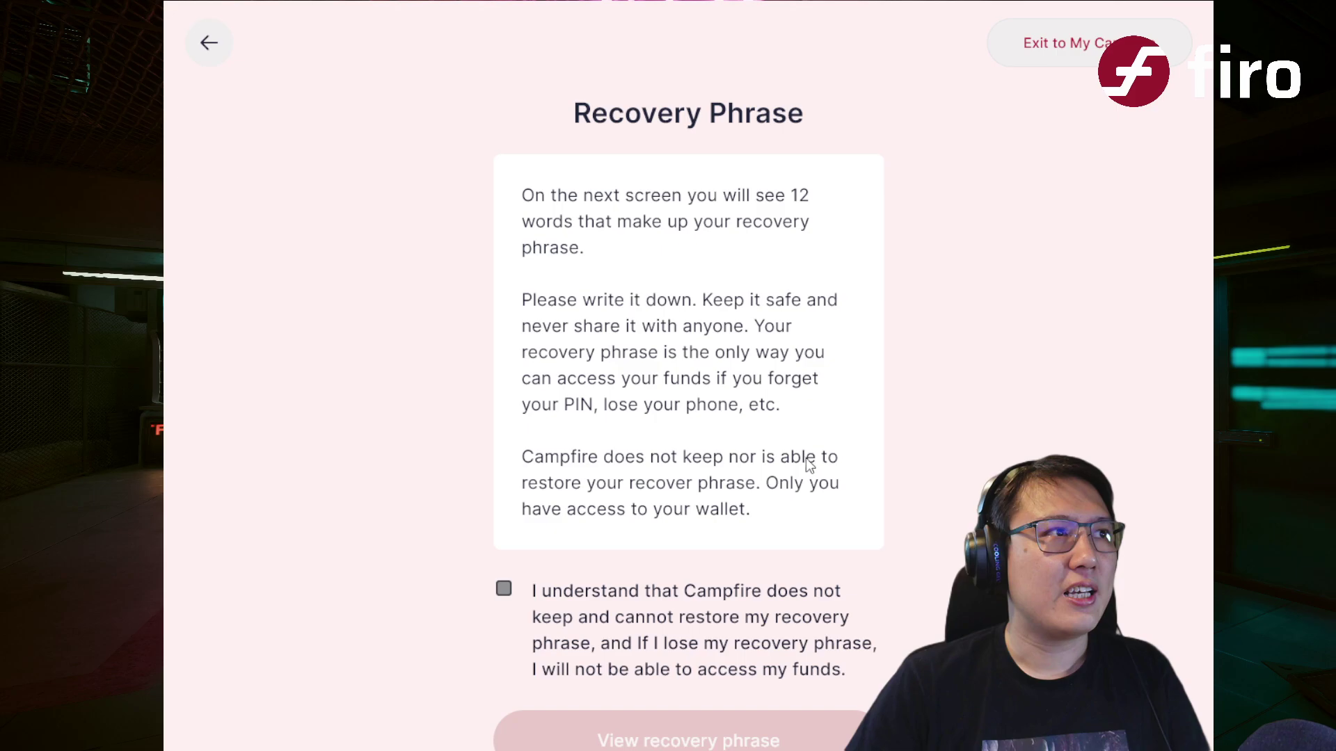
{"action": "scroll", "coordinate": [739, 477], "scroll_direction": "down", "scroll_amount": 1}
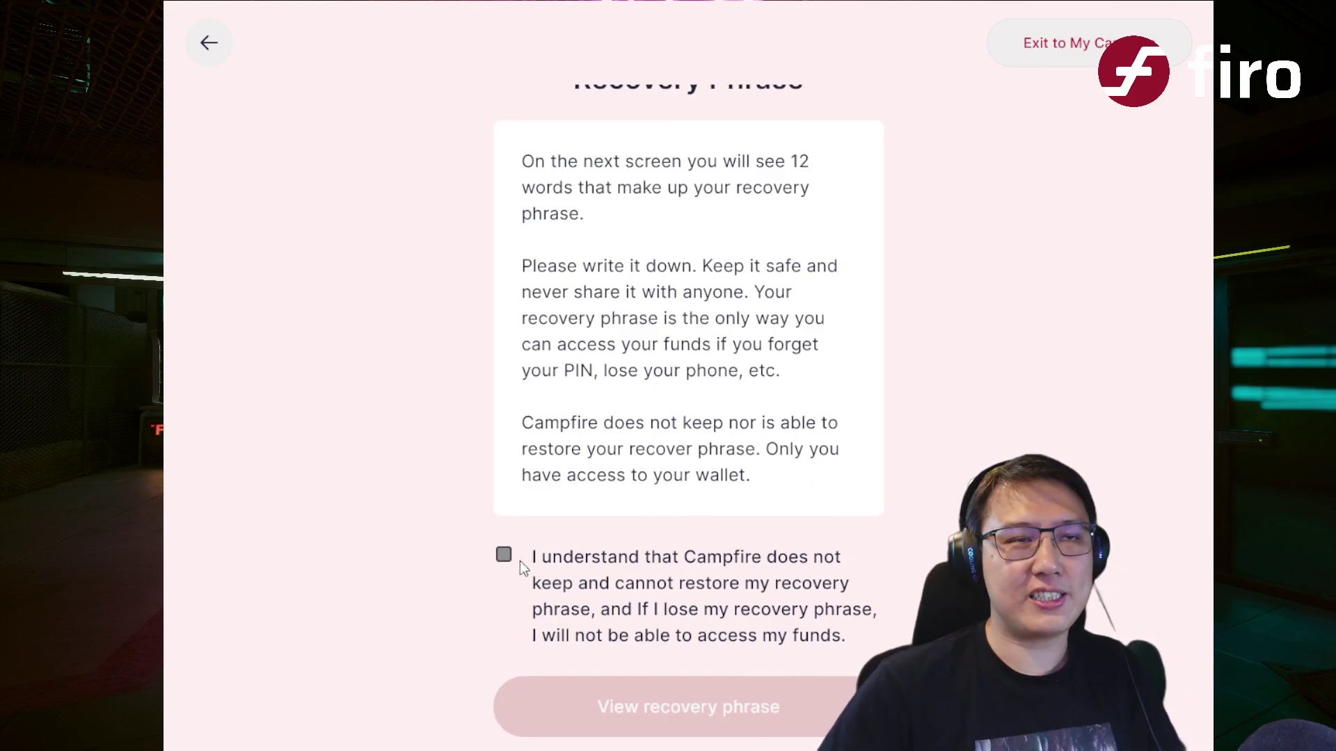
{"action": "scroll", "coordinate": [577, 508], "scroll_direction": "up", "scroll_amount": 1}
{"action": "scroll", "coordinate": [582, 503], "scroll_direction": "down", "scroll_amount": 1}
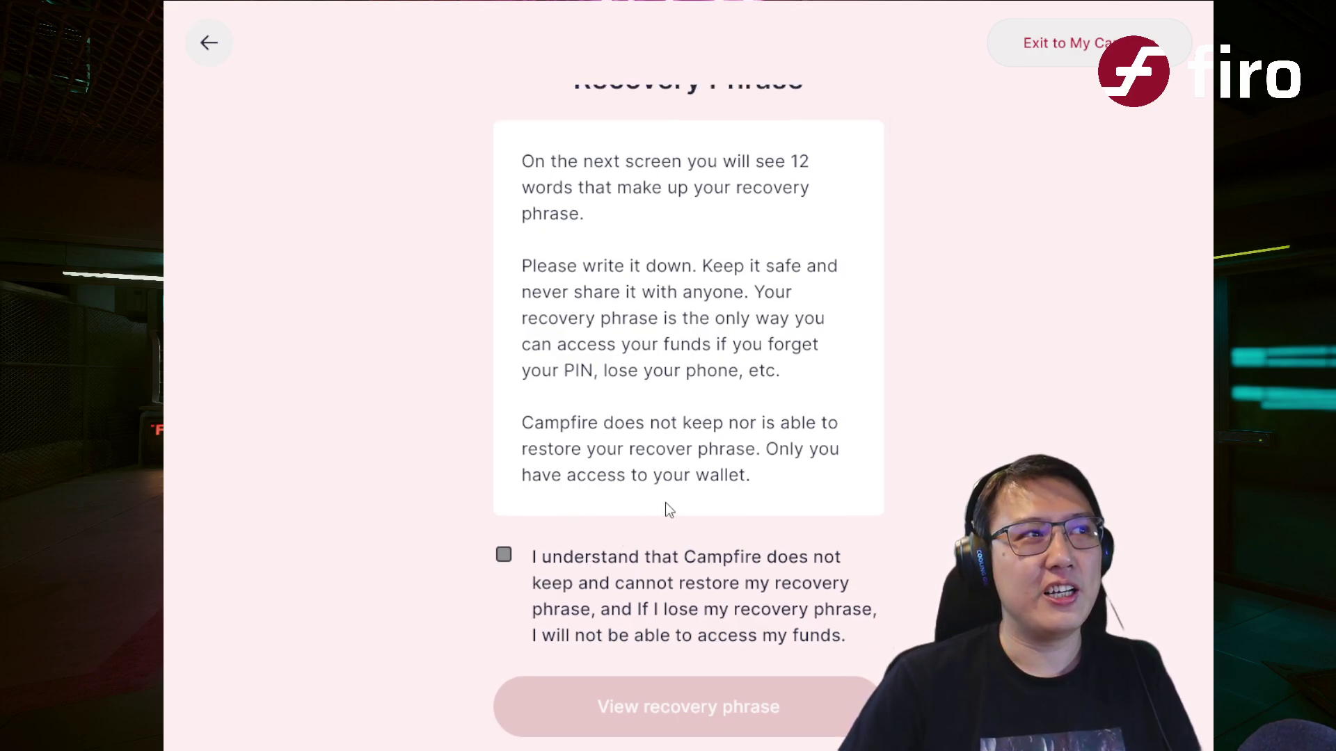
{"action": "scroll", "coordinate": [696, 379], "scroll_direction": "up", "scroll_amount": 1}
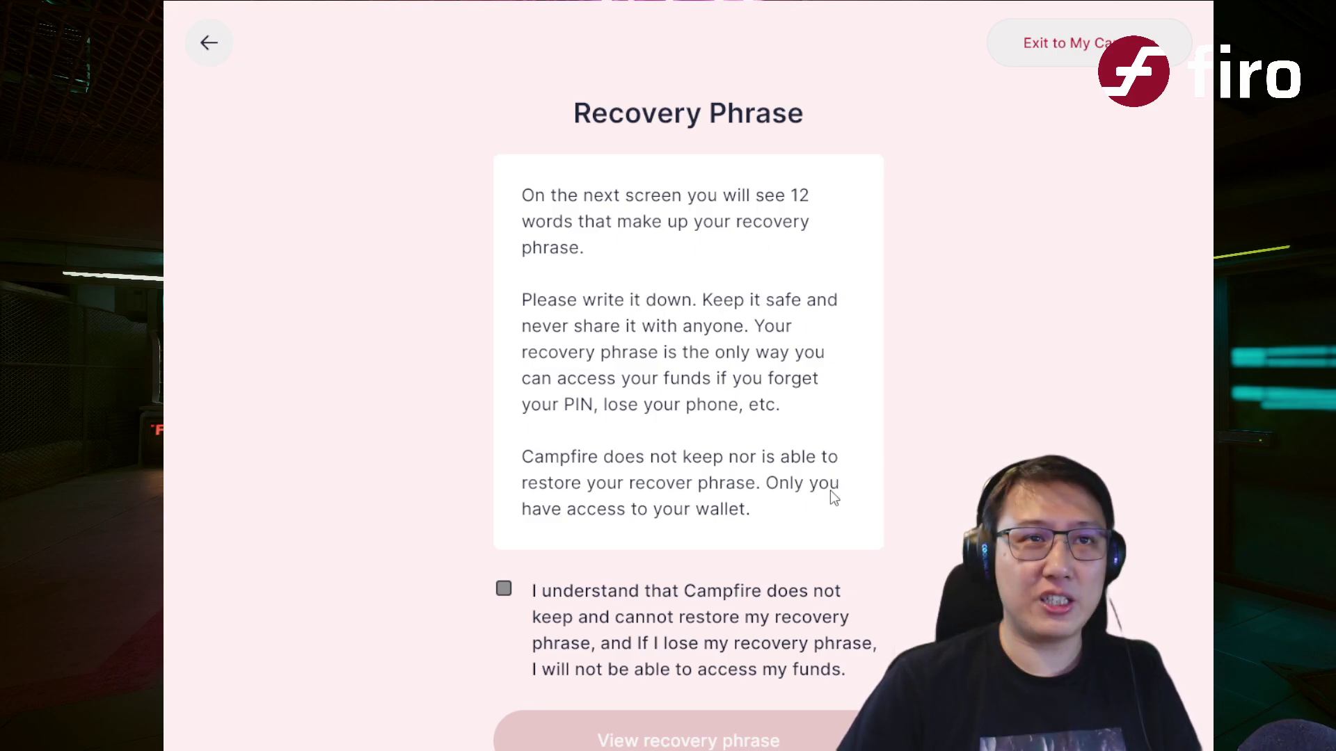
{"action": "left_click", "coordinate": [691, 615]}
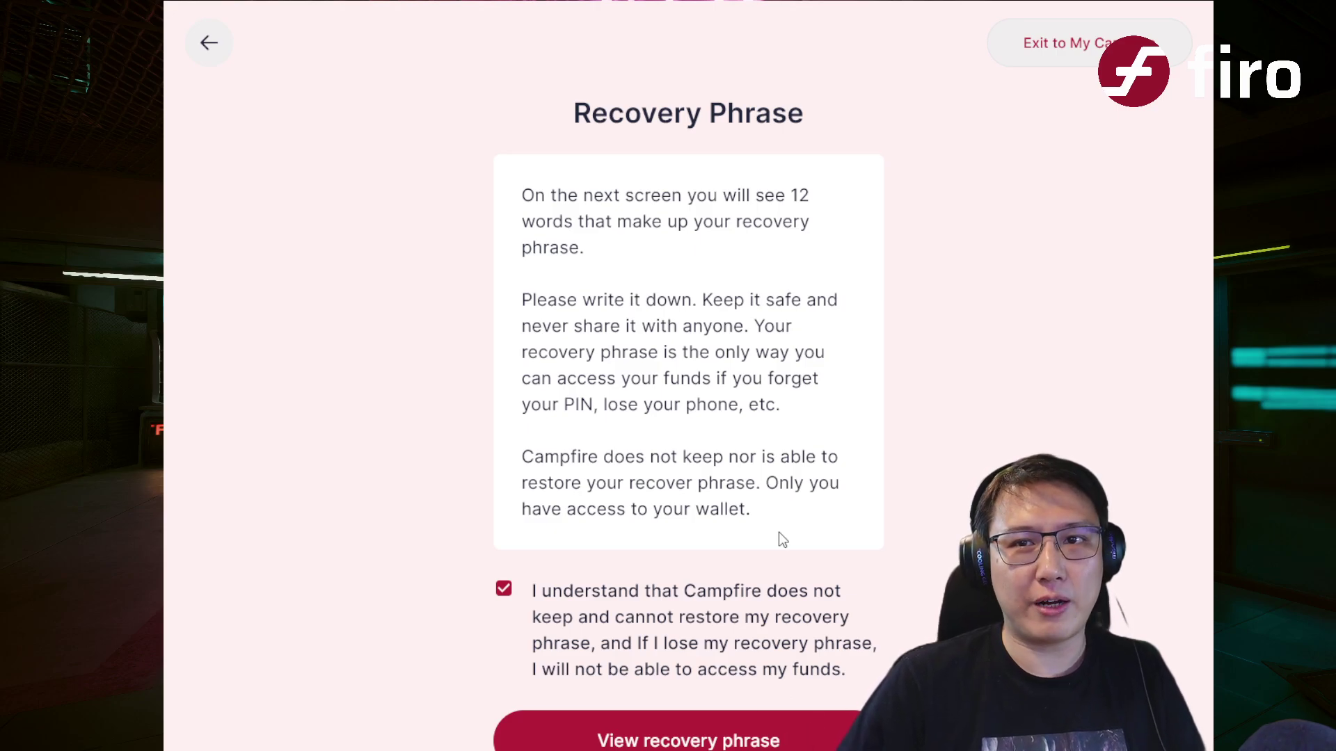
{"action": "scroll", "coordinate": [817, 540], "scroll_direction": "down", "scroll_amount": 1}
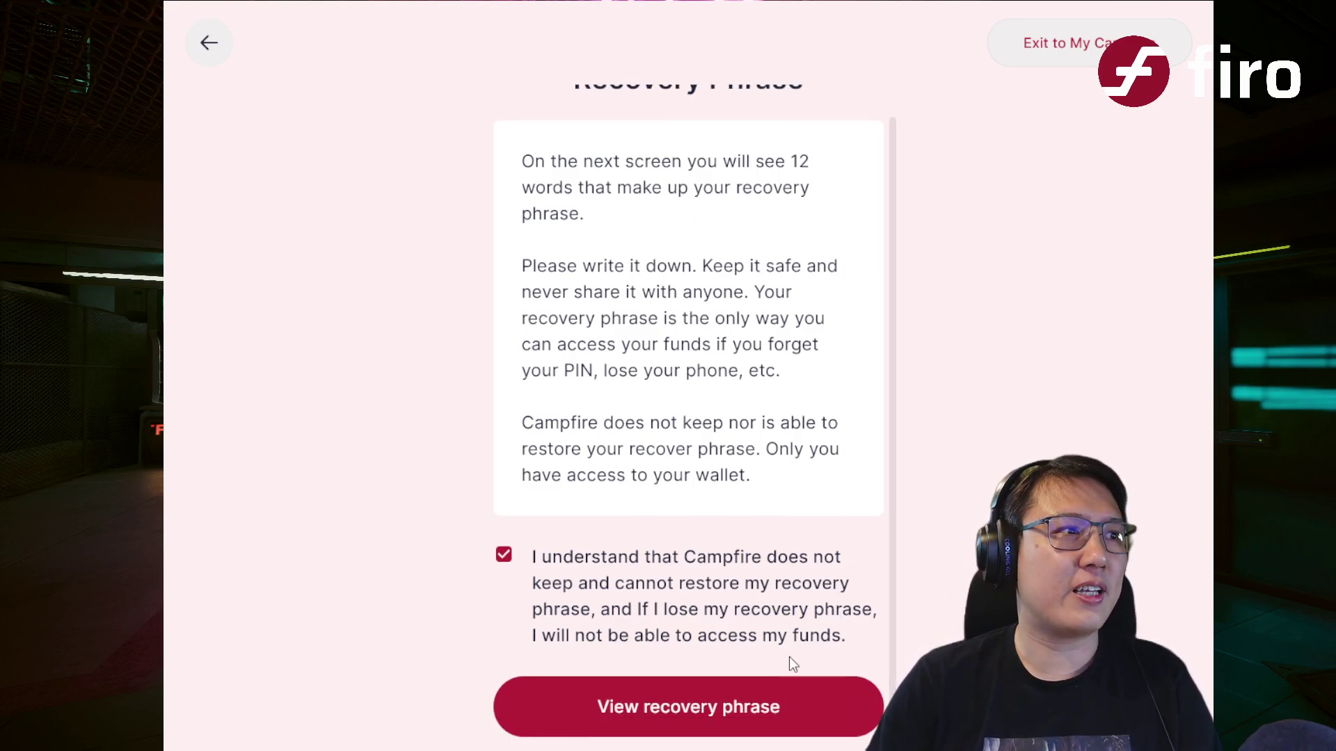
{"action": "left_click", "coordinate": [768, 700]}
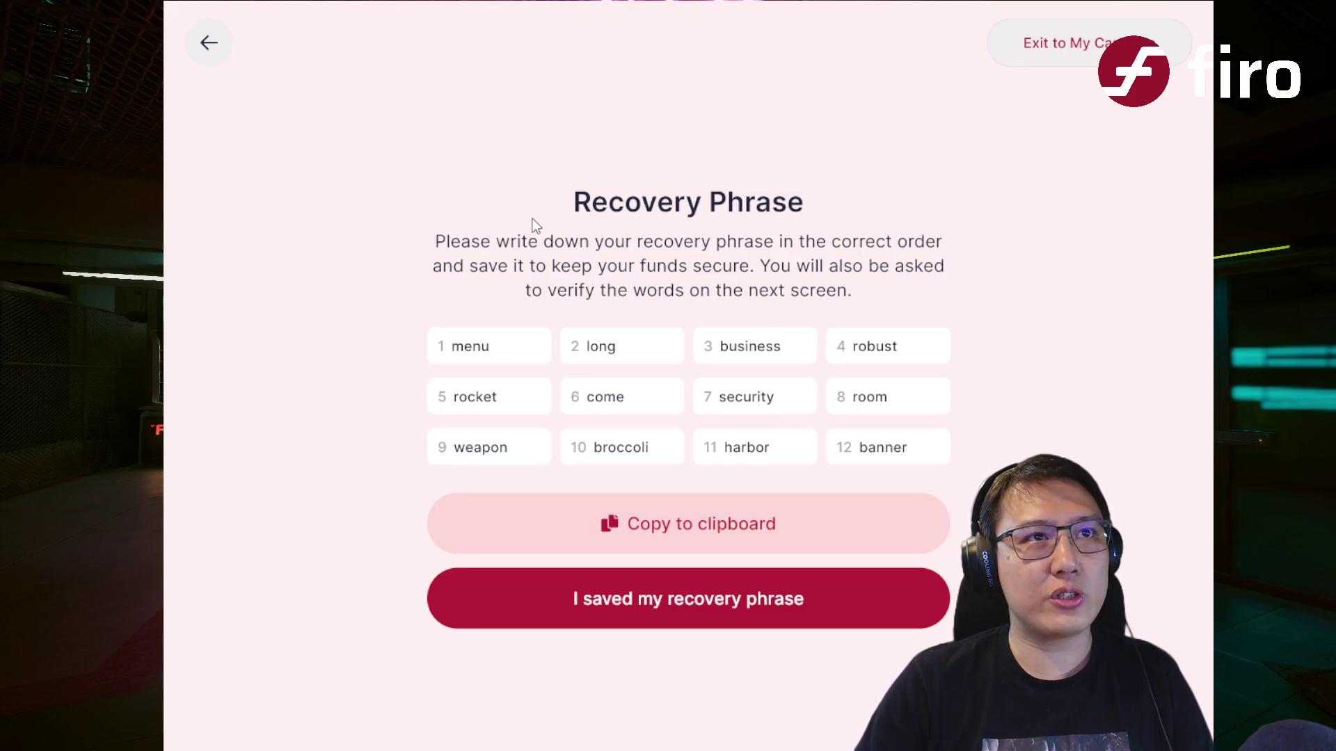
- Copy the recovery phrase to the clipboard and finish the wallet setup by verifying word number 3 of the phrase
{"action": "left_click", "coordinate": [703, 525]}
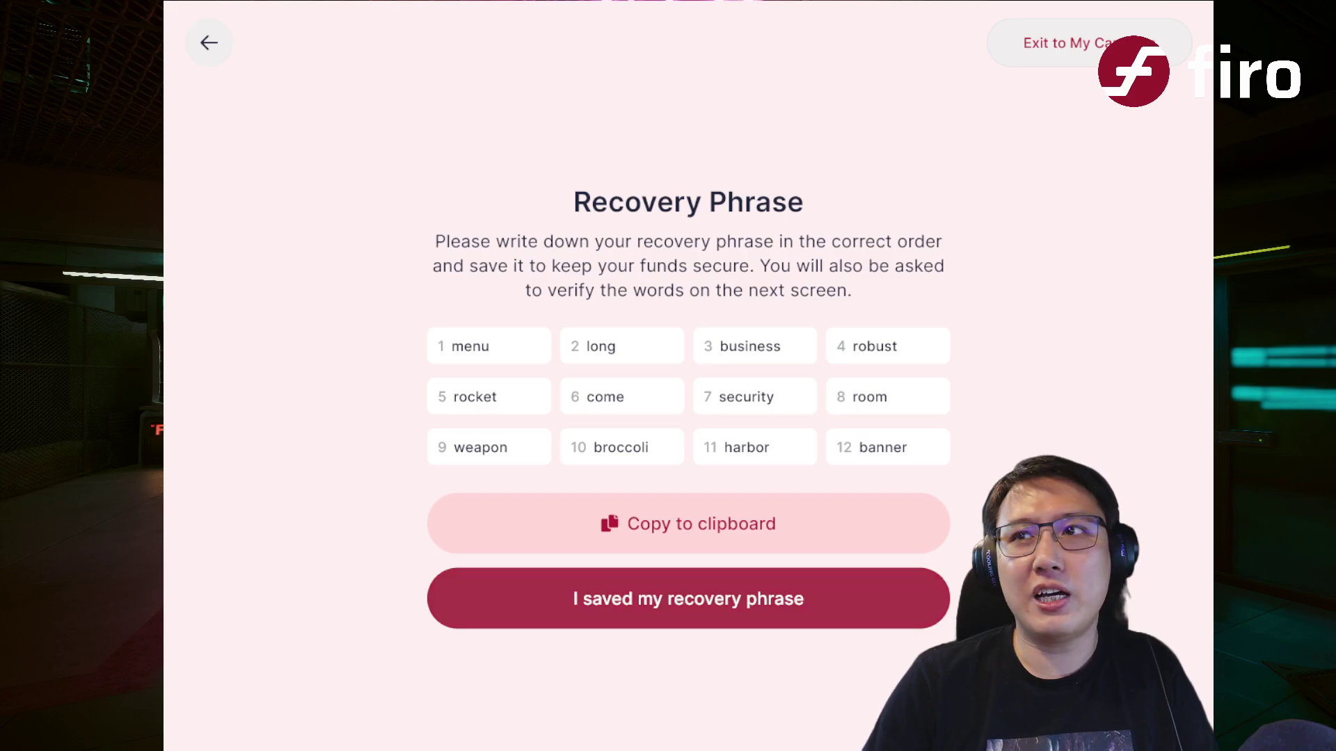
{"action": "left_click", "coordinate": [749, 616]}
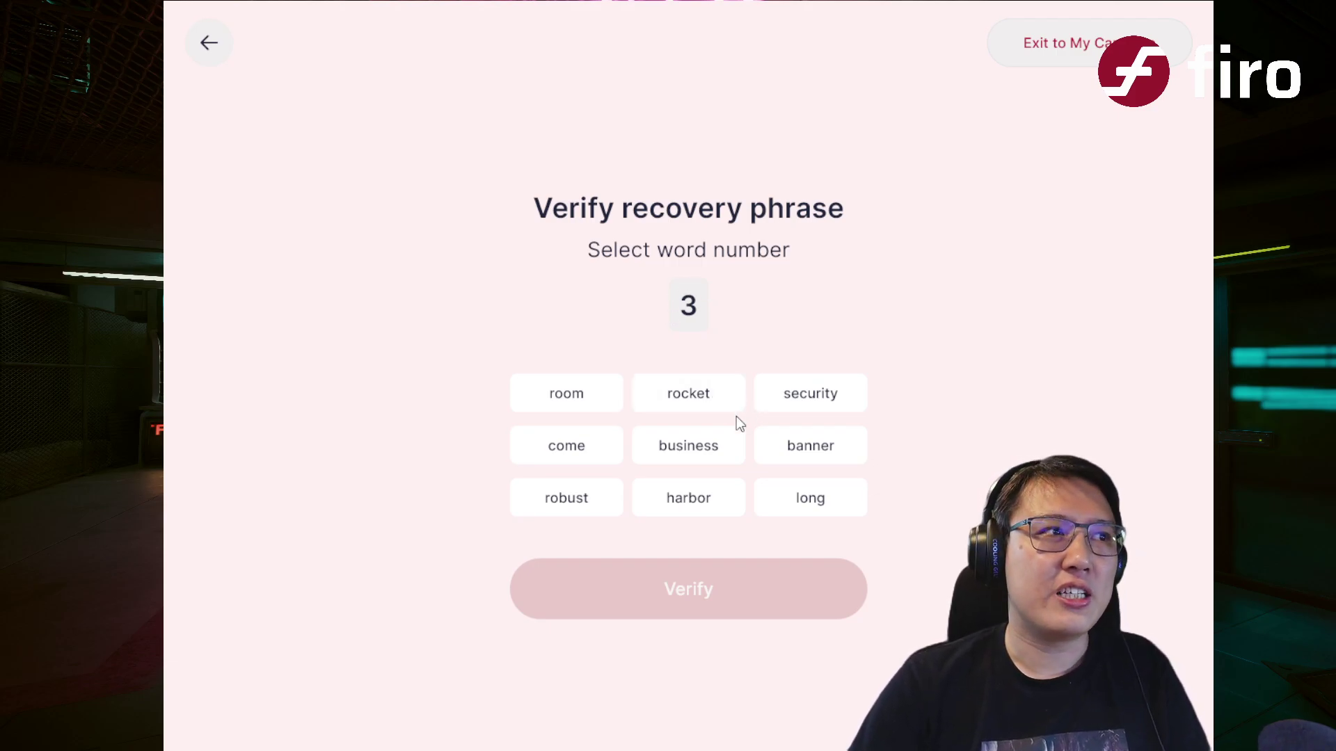
{"action": "left_click", "coordinate": [709, 453]}
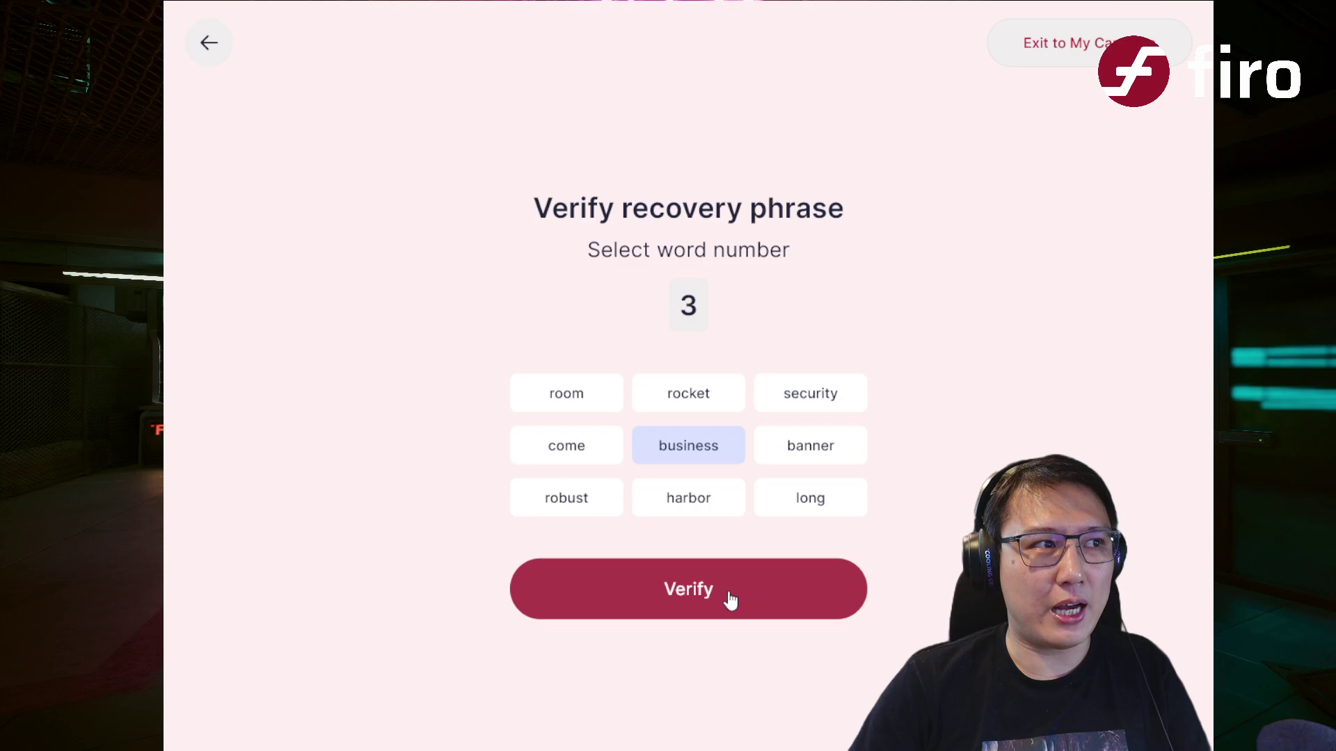
{"action": "left_click", "coordinate": [730, 600]}
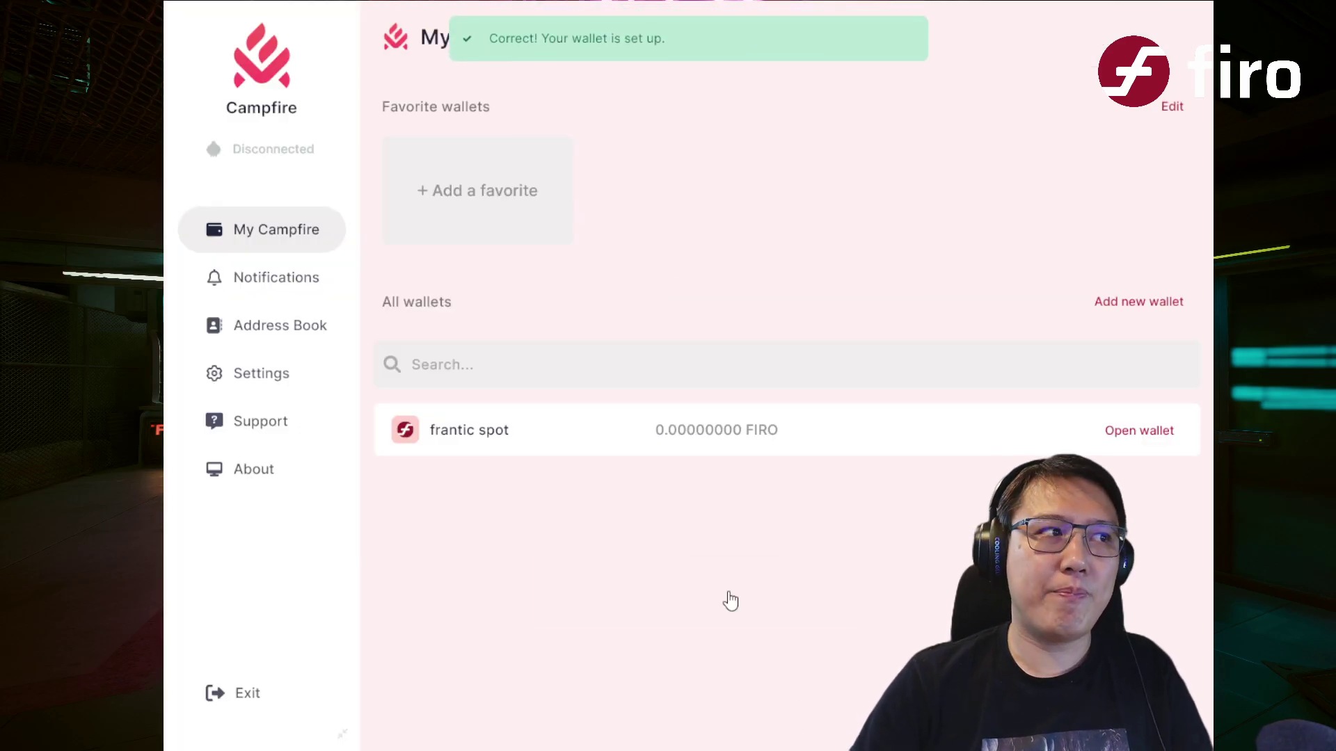
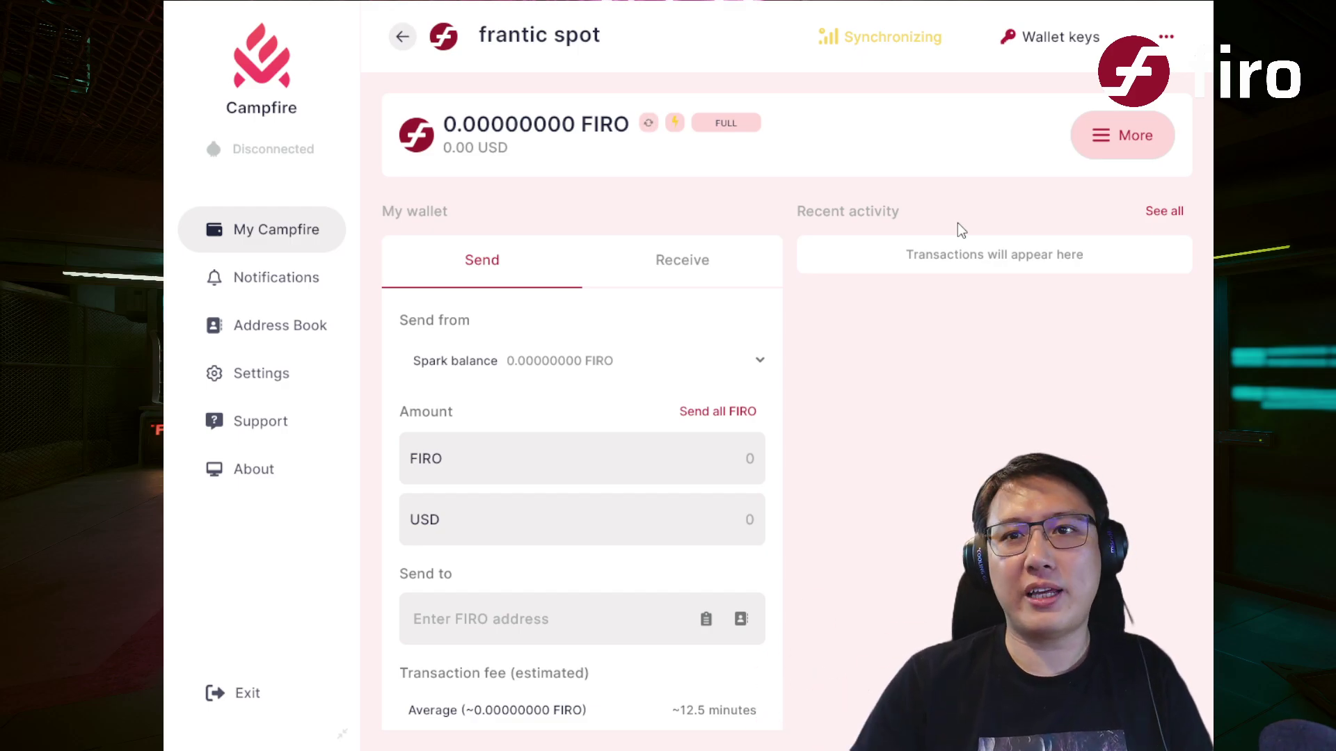
- Review the network details of the wallet, including sync status, Tor status and the Campfire Default node options, and close them
{"action": "left_click", "coordinate": [865, 45]}
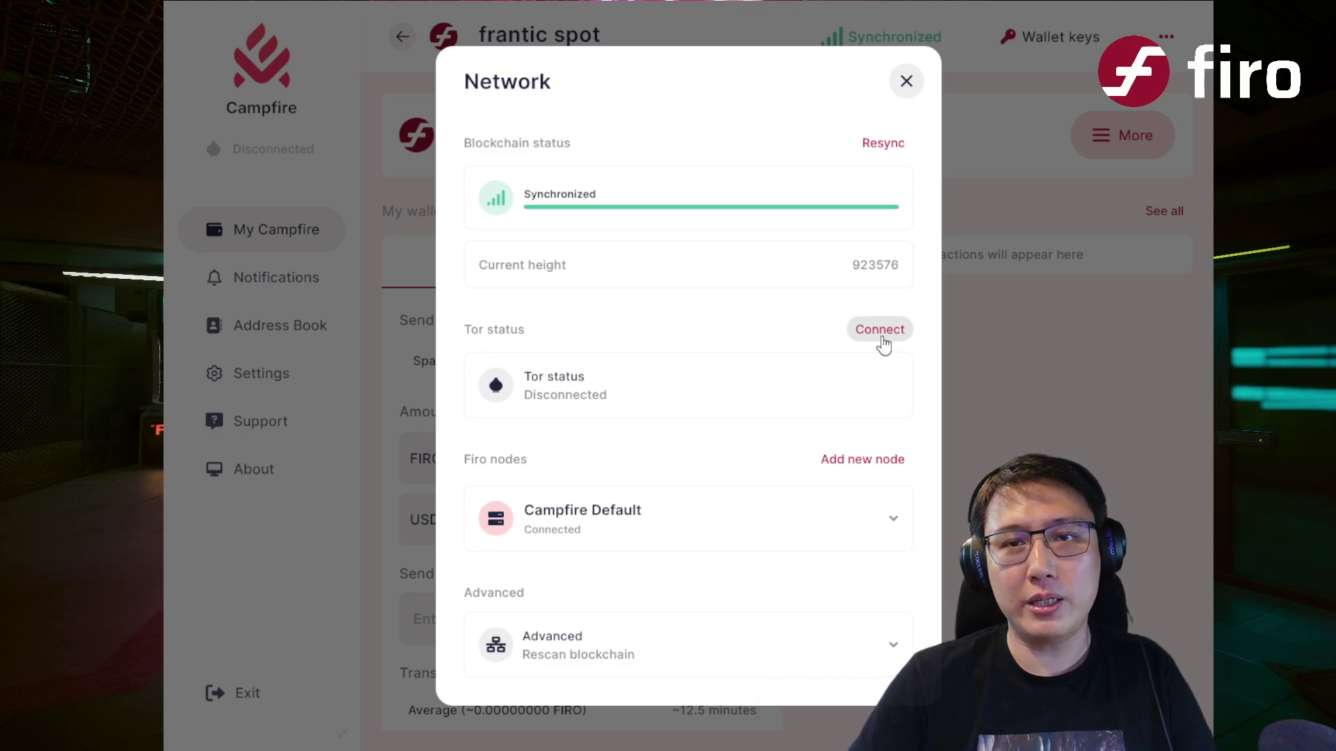
{"action": "left_click", "coordinate": [887, 527]}
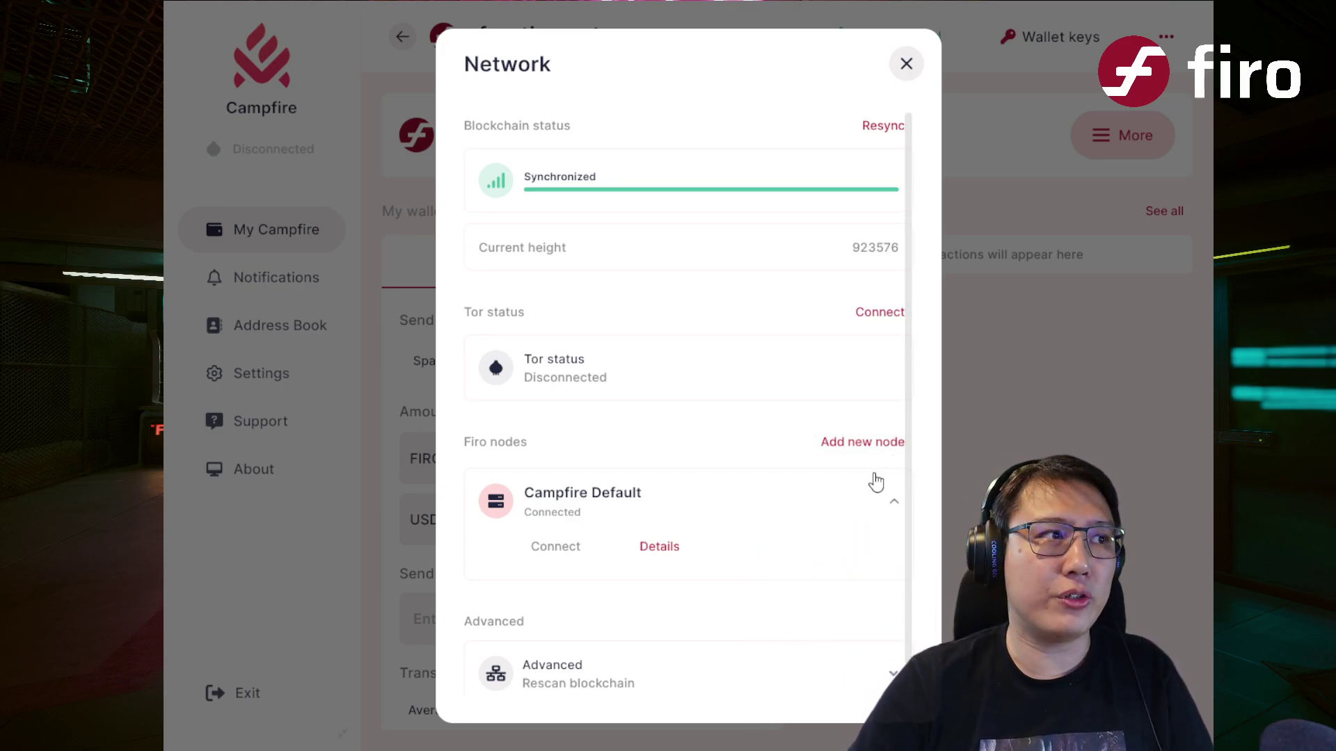
{"action": "left_click", "coordinate": [885, 511]}
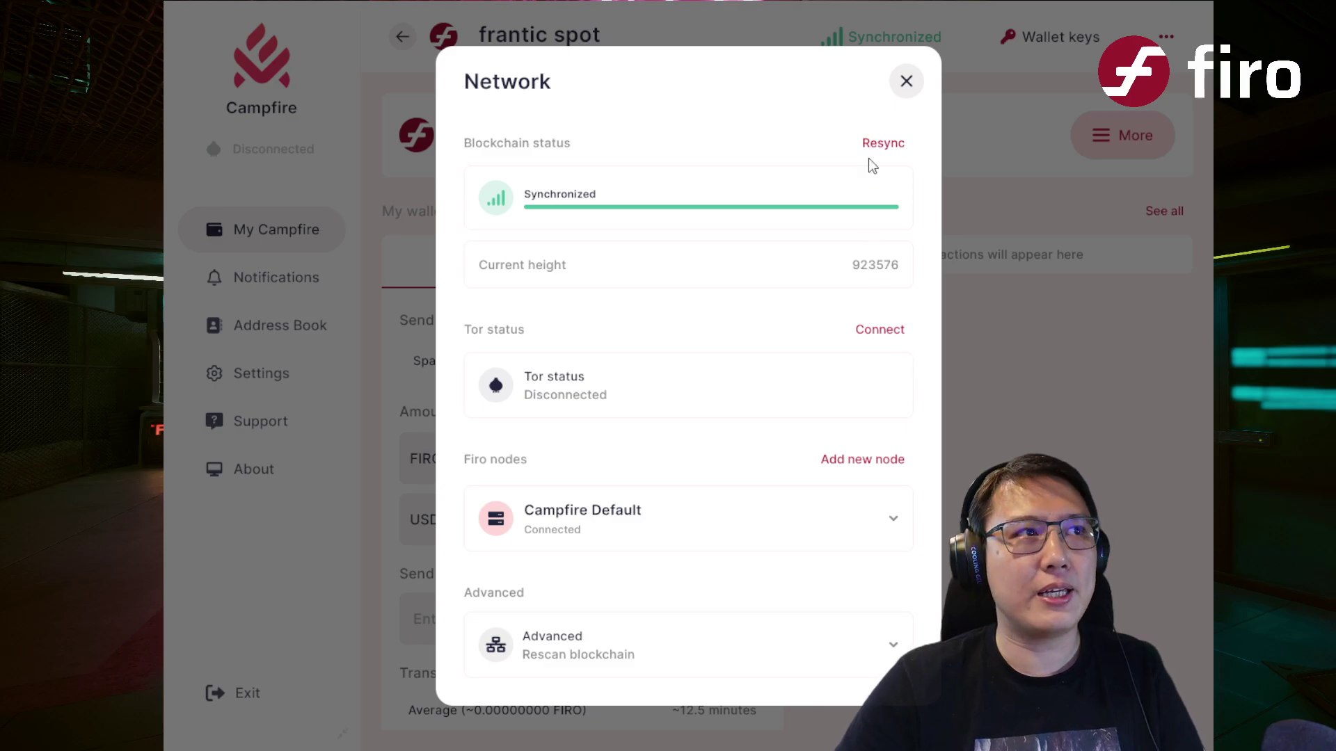
{"action": "left_click", "coordinate": [906, 84]}
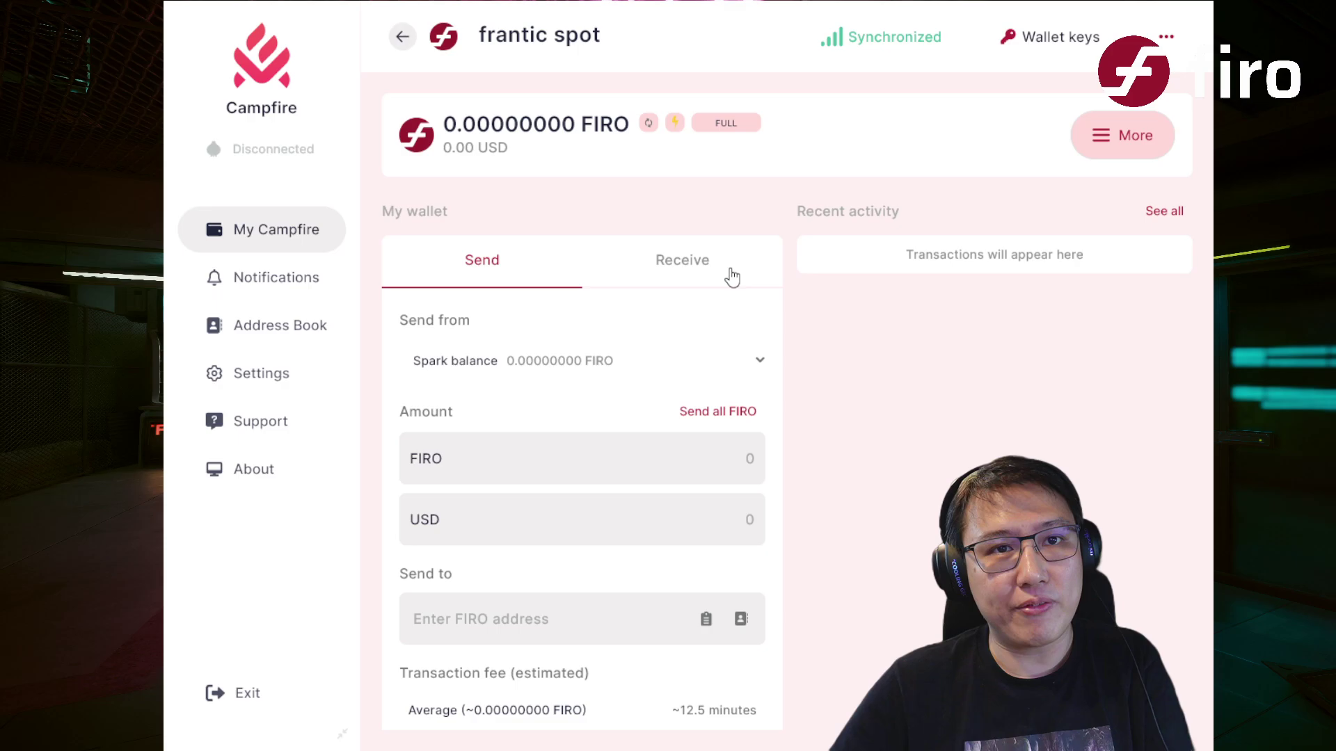
- Show the wallet's Transparent receiving address, switch back to the Spark address, and copy it
{"action": "left_click", "coordinate": [696, 284]}
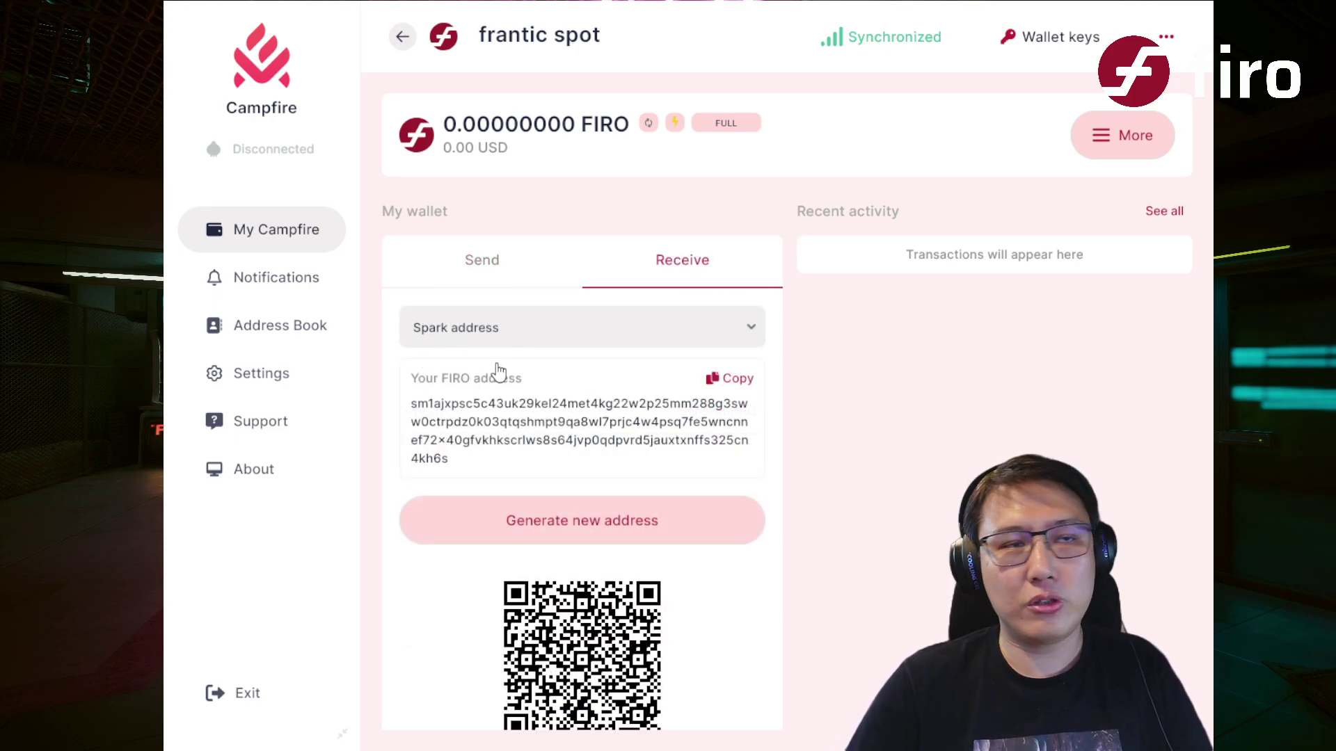
{"action": "left_click", "coordinate": [536, 329]}
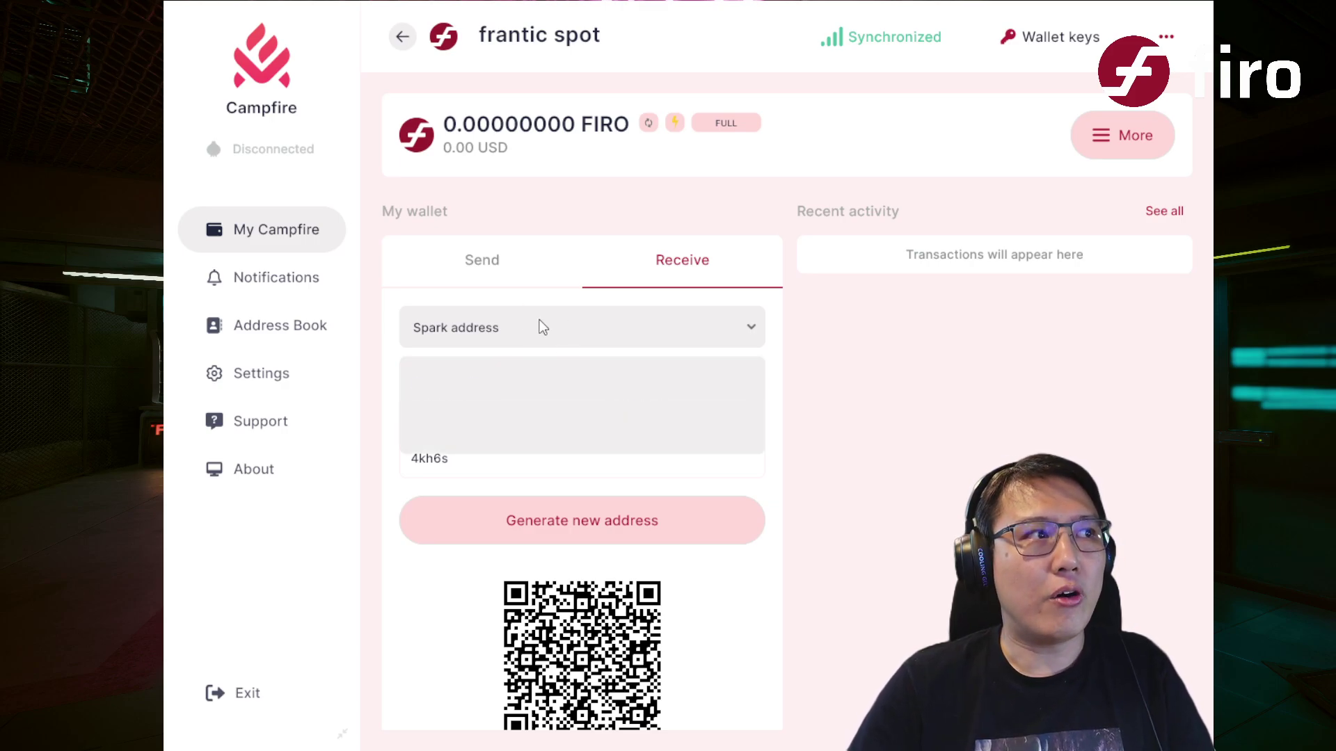
{"action": "left_click", "coordinate": [480, 430]}
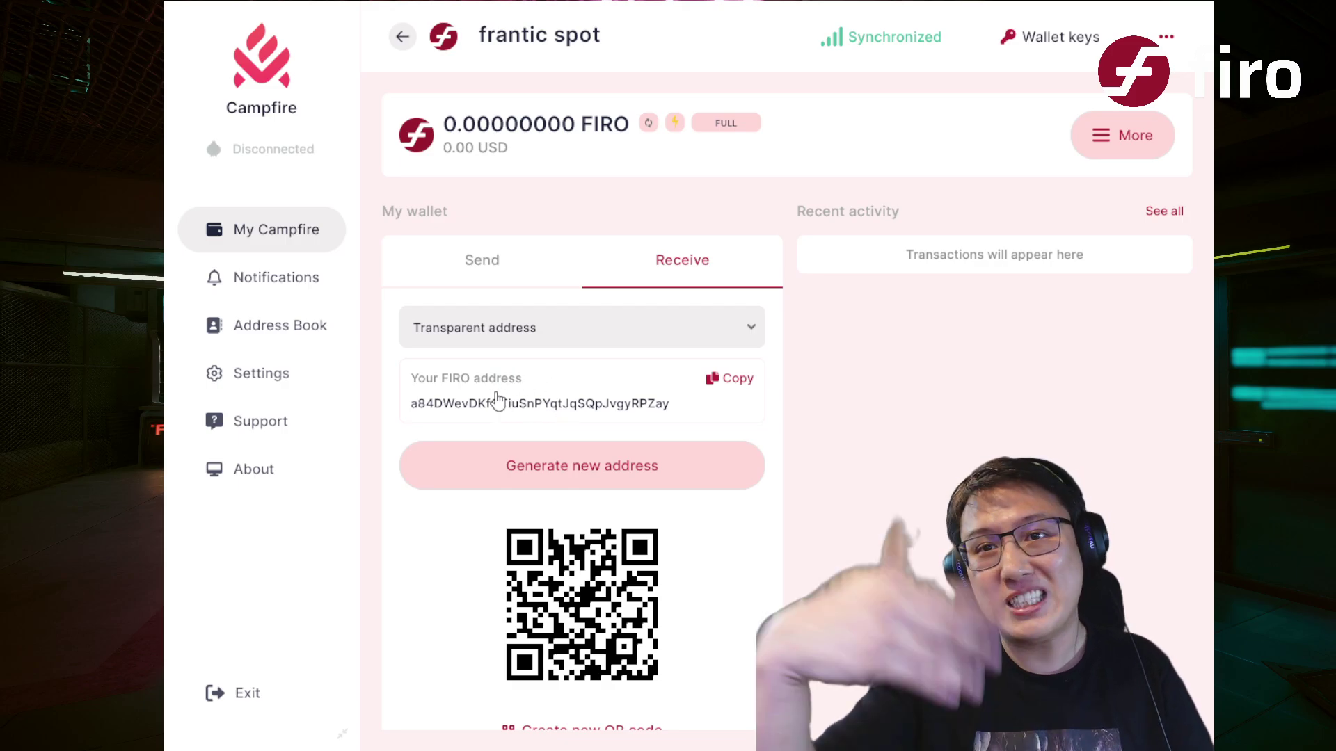
{"action": "left_click", "coordinate": [483, 348]}
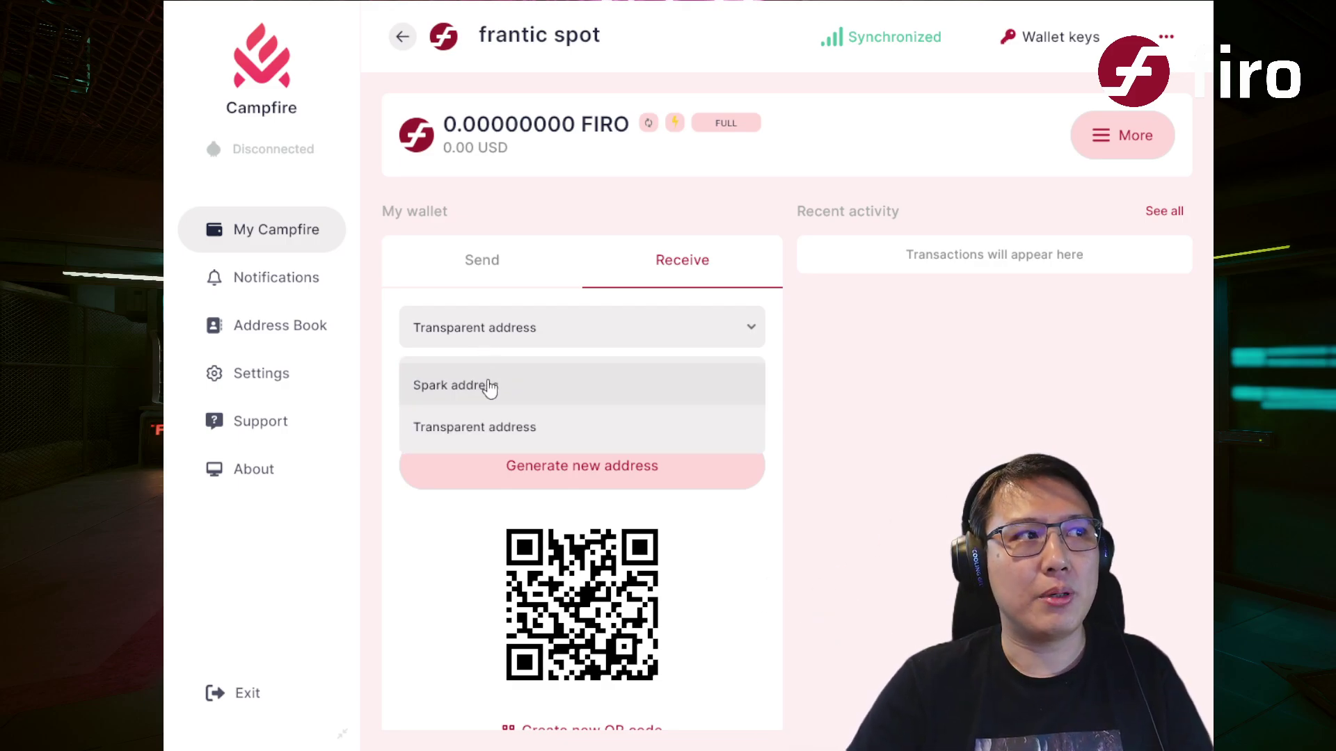
{"action": "left_click", "coordinate": [492, 384]}
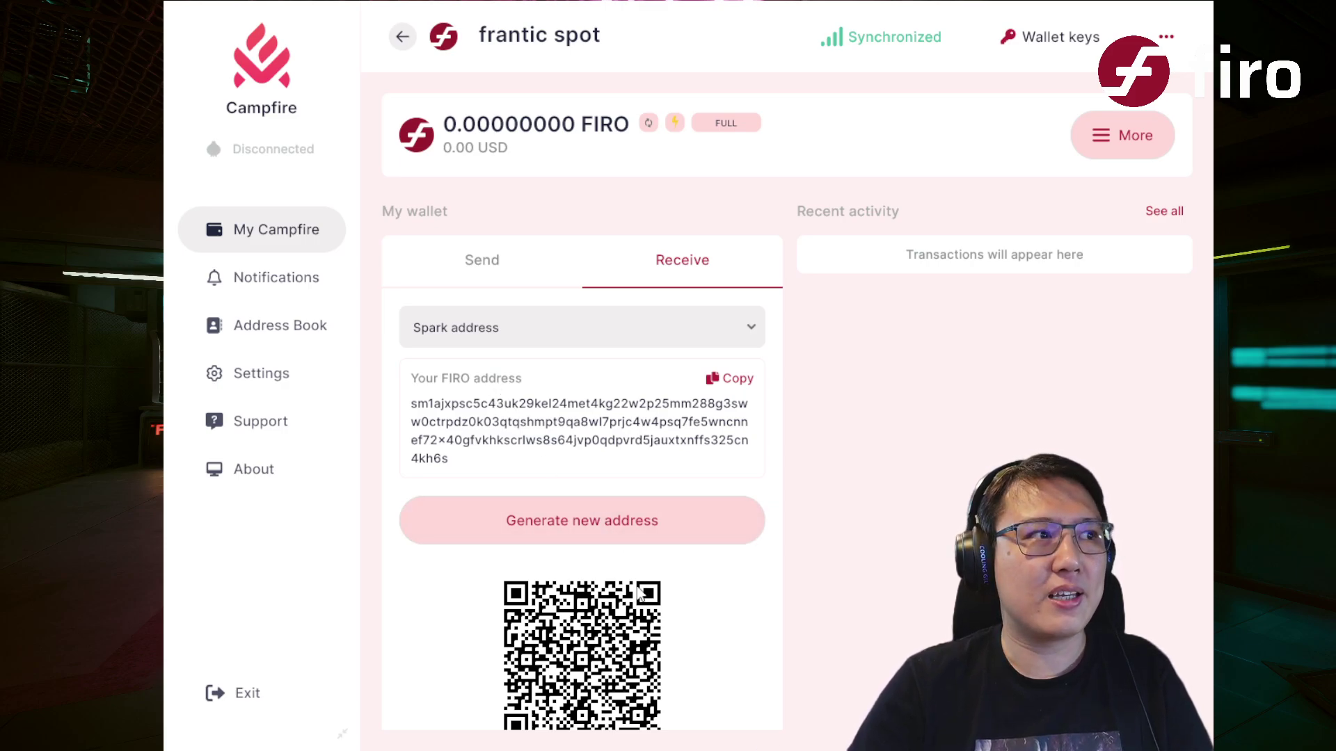
{"action": "left_click", "coordinate": [732, 382]}
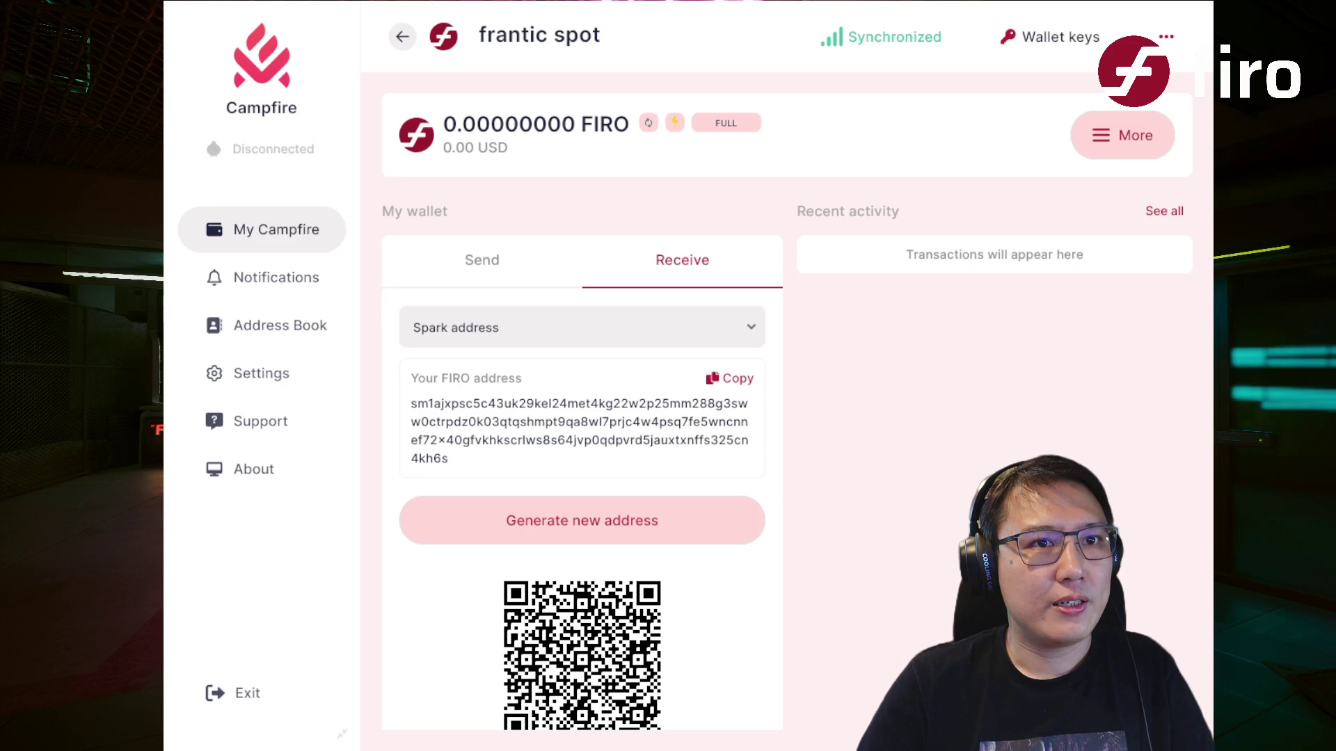
- Check the Spark, Lelantus and Public balances available for sending, keep Spark balance as the source, and refresh the wallet
{"action": "left_click", "coordinate": [505, 261]}
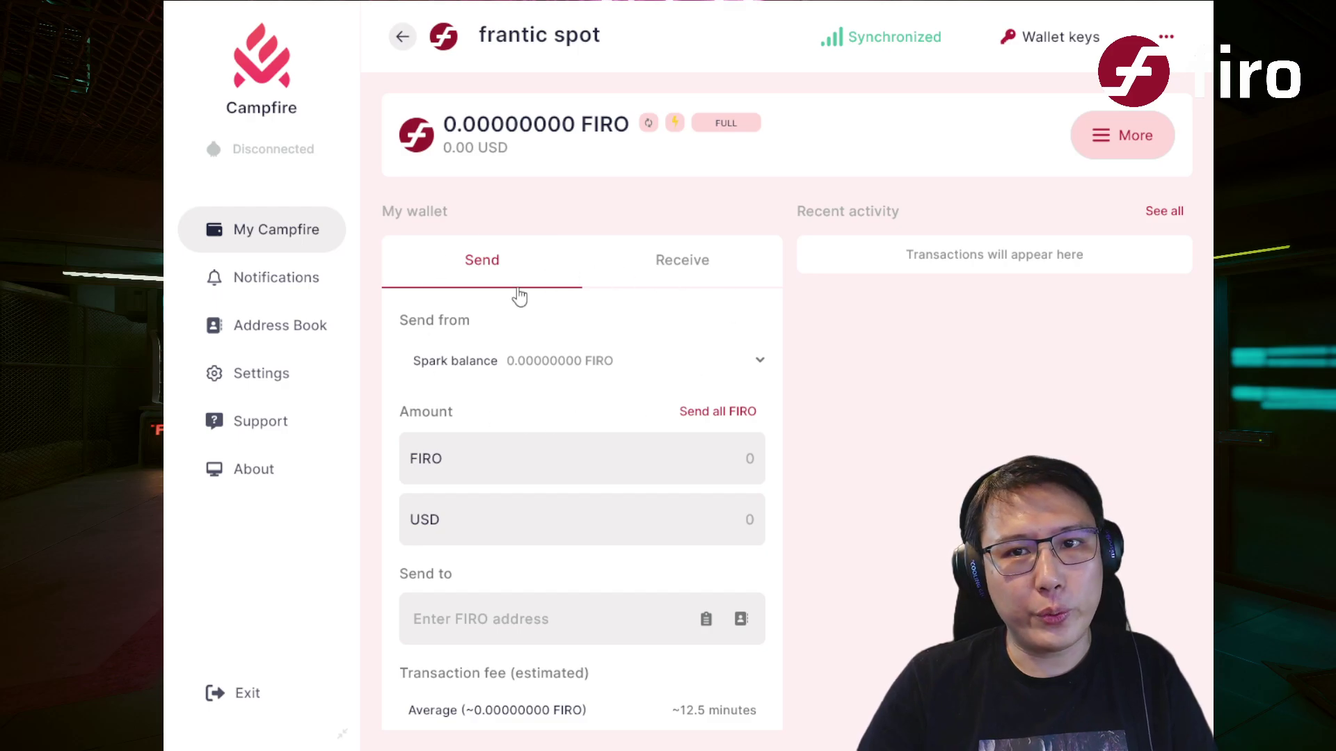
{"action": "left_click", "coordinate": [588, 362]}
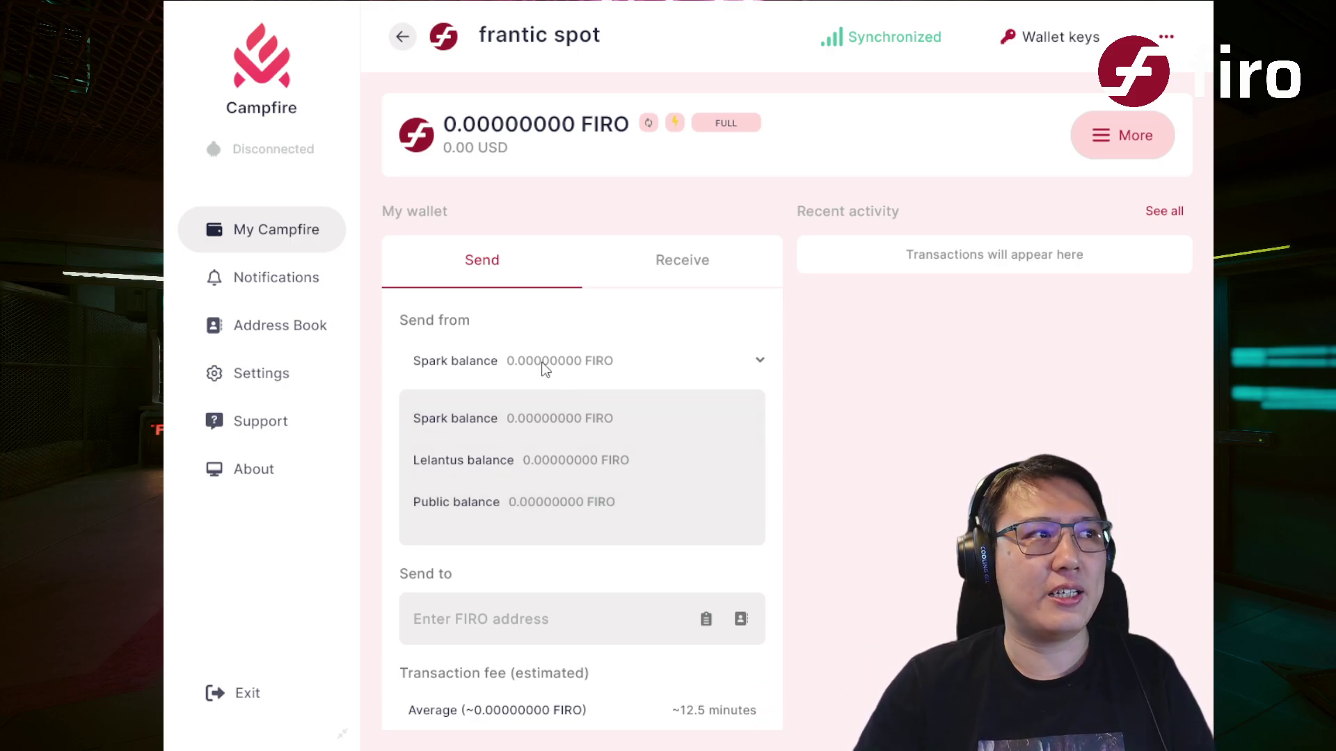
{"action": "left_click", "coordinate": [524, 432]}
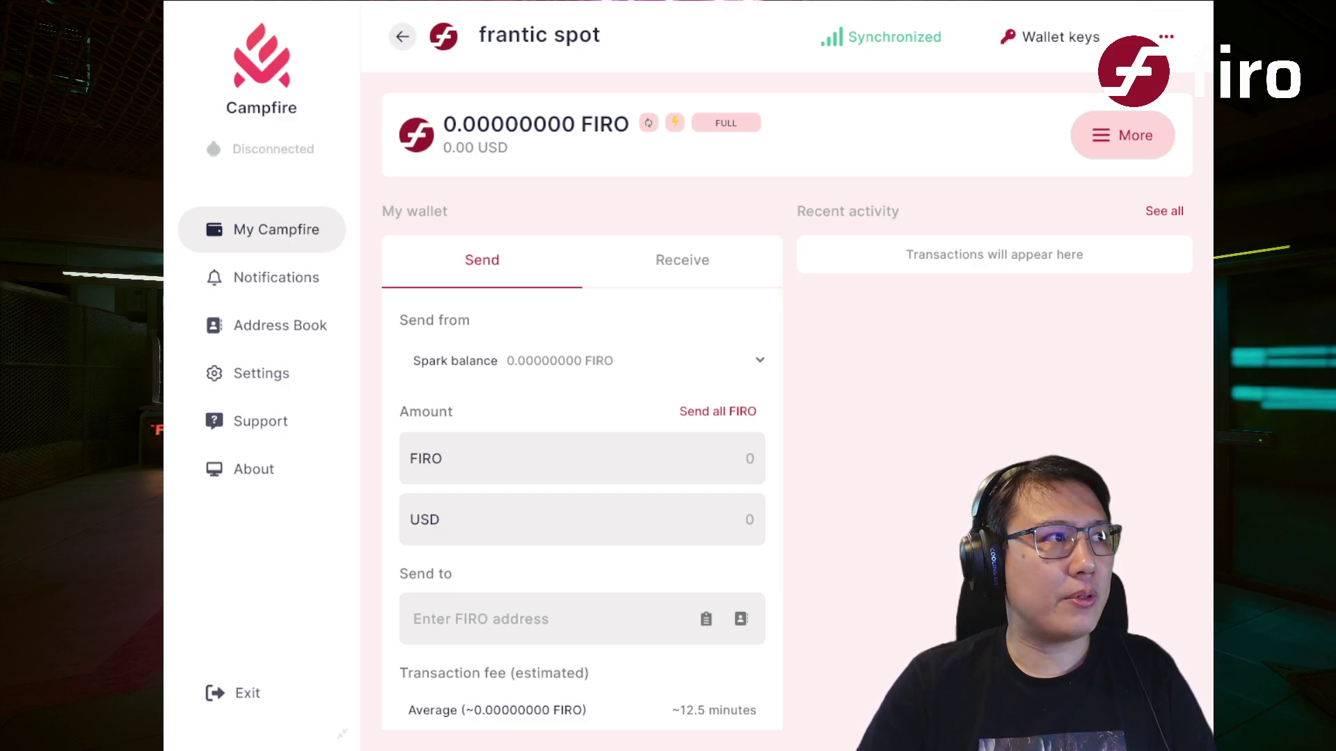
{"action": "left_click", "coordinate": [671, 262]}
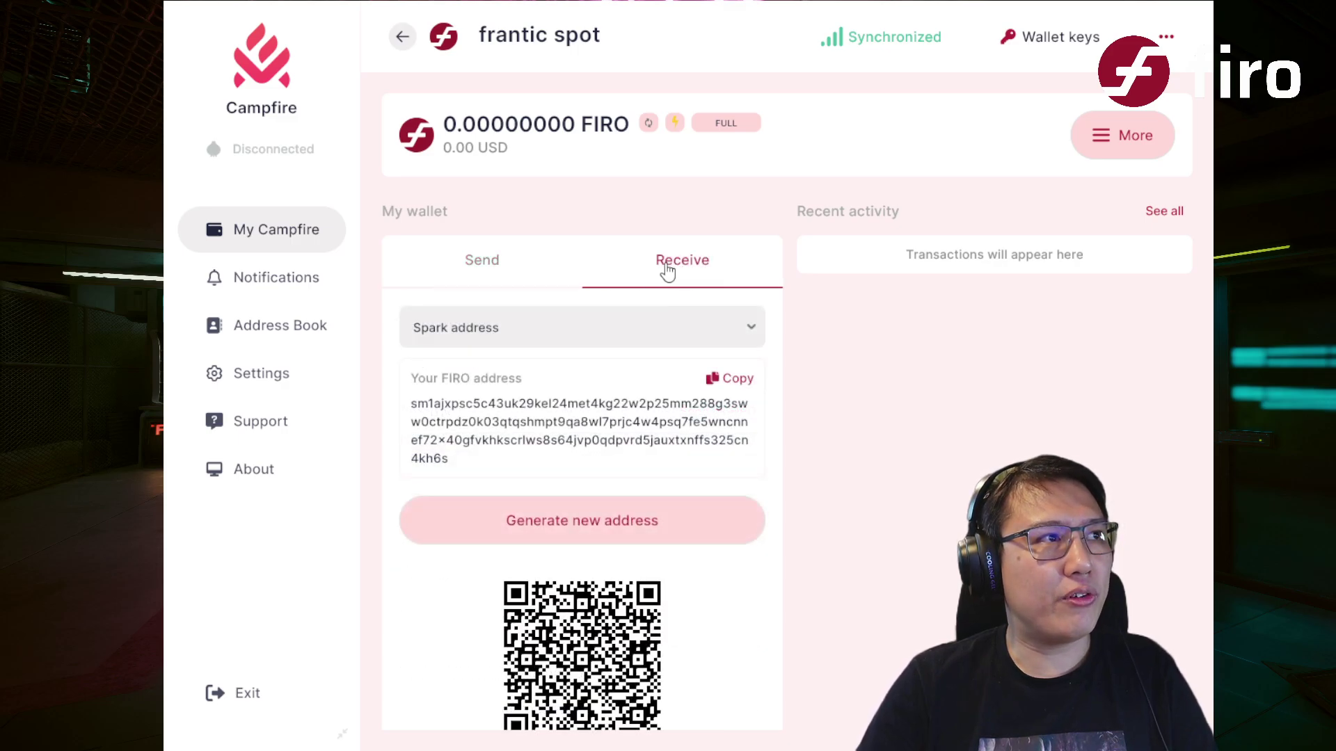
{"action": "left_click", "coordinate": [514, 271]}
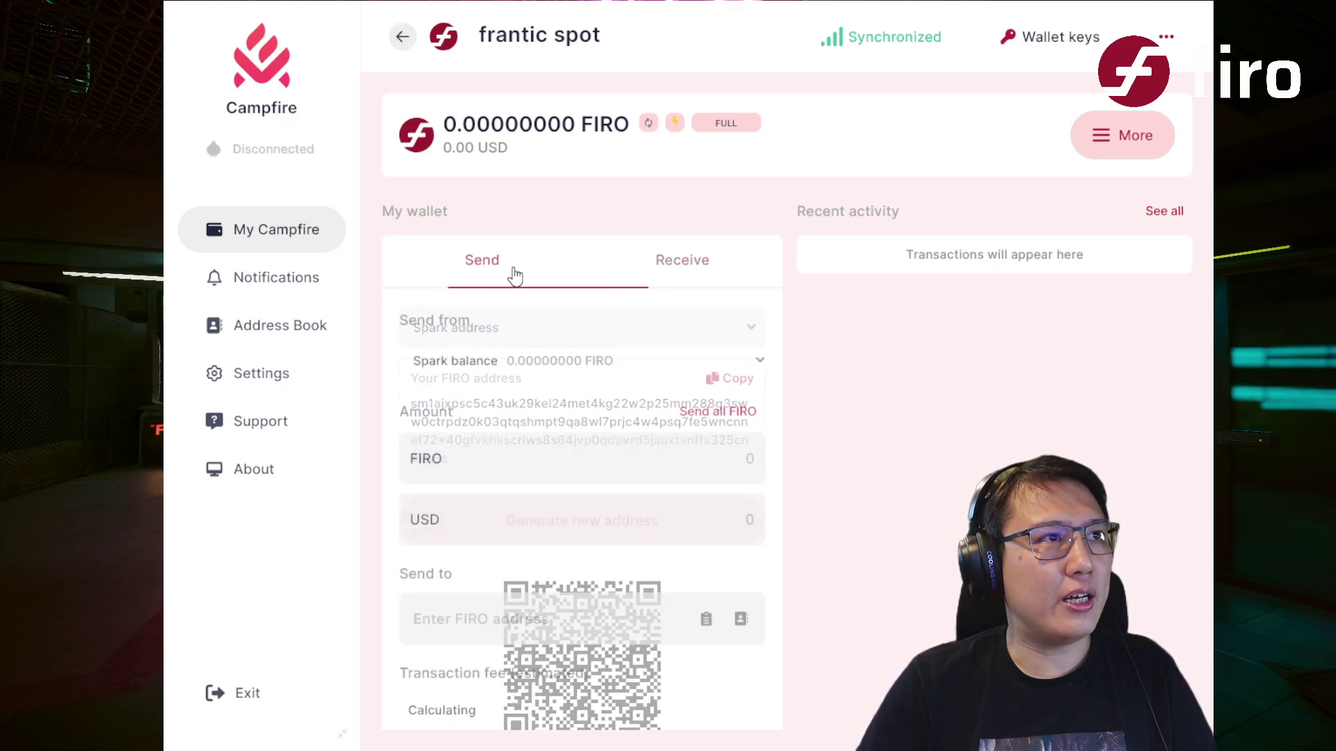
{"action": "left_click", "coordinate": [648, 125]}
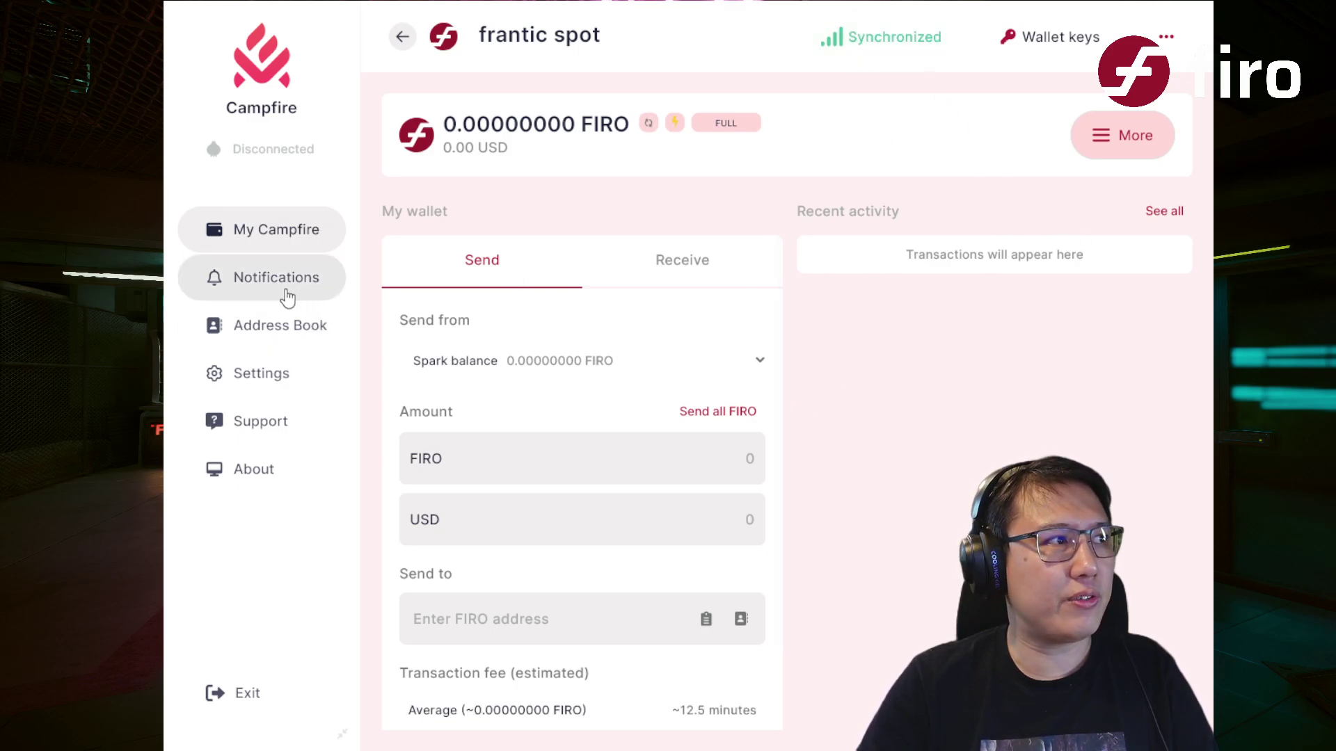
- Examine the new contact form in the address book, including the emoji choices, name, cryptocurrency, label and address fields, and cancel it
{"action": "left_click", "coordinate": [272, 339]}
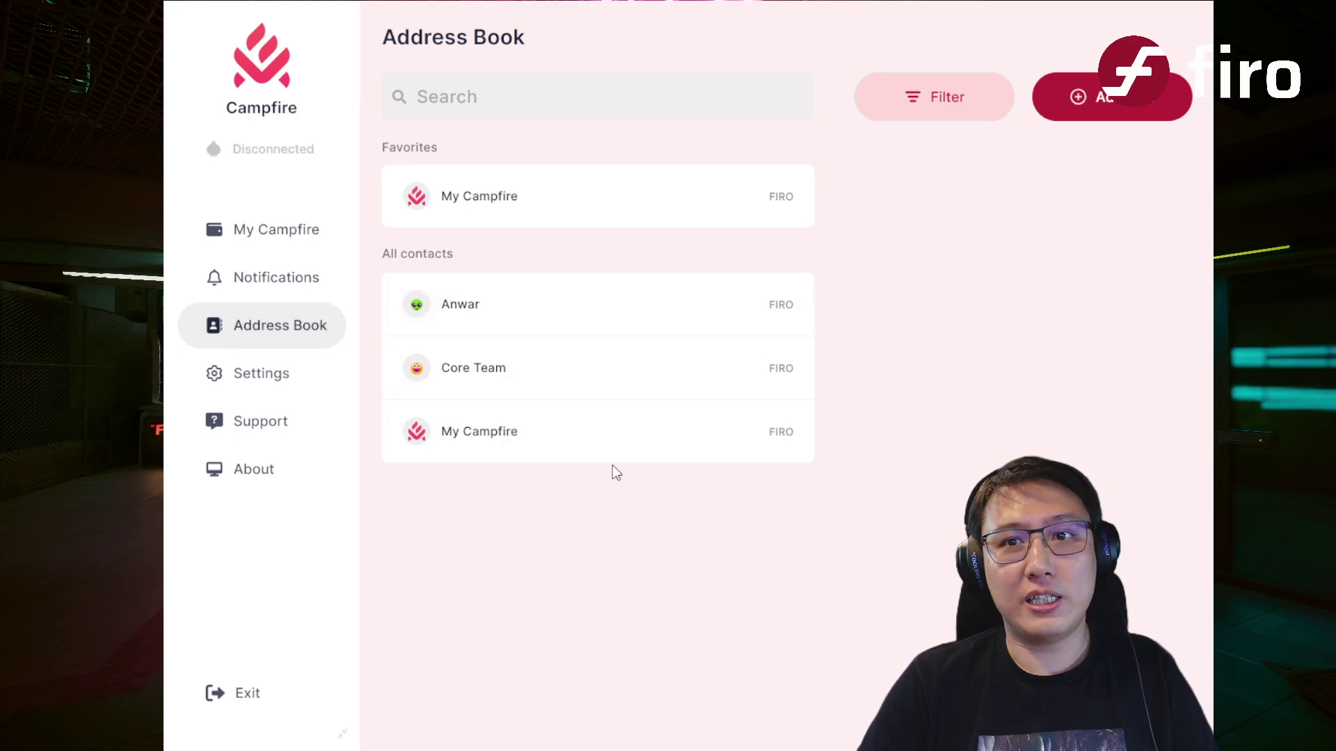
{"action": "left_click", "coordinate": [1093, 97]}
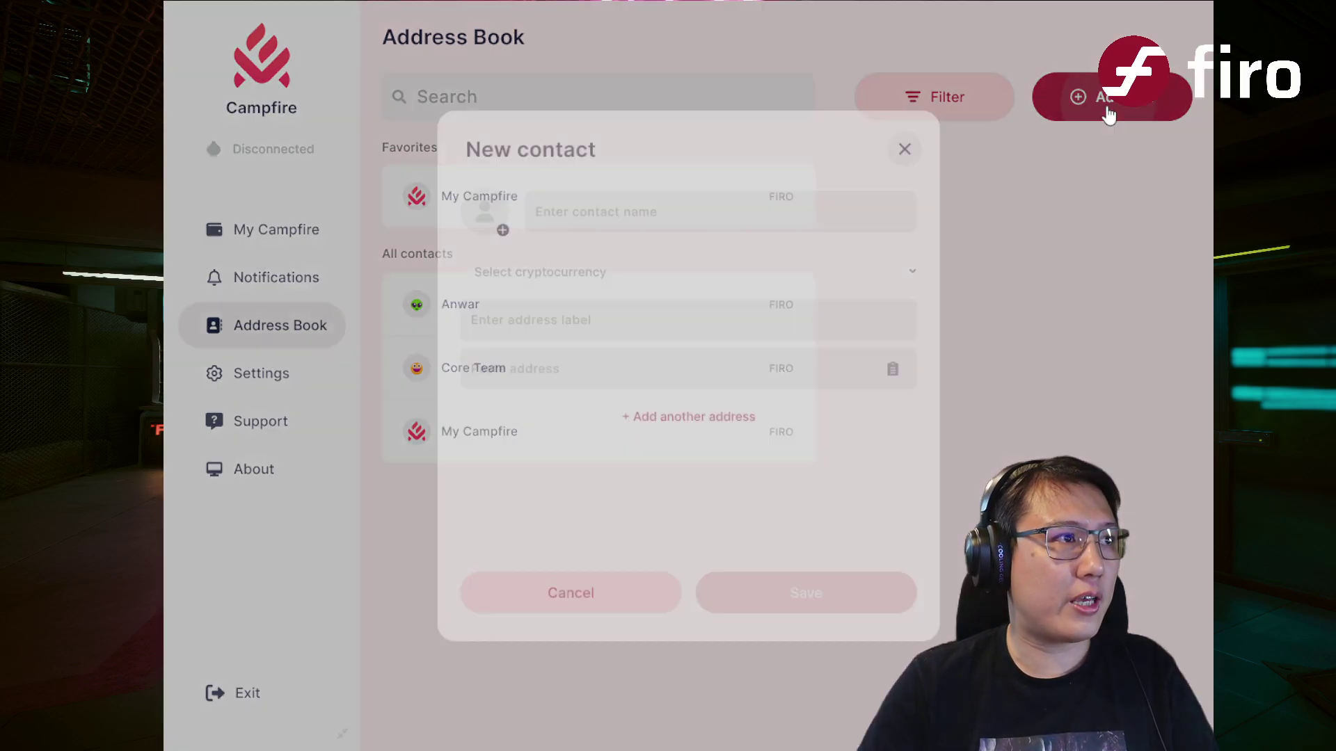
{"action": "left_click", "coordinate": [499, 212]}
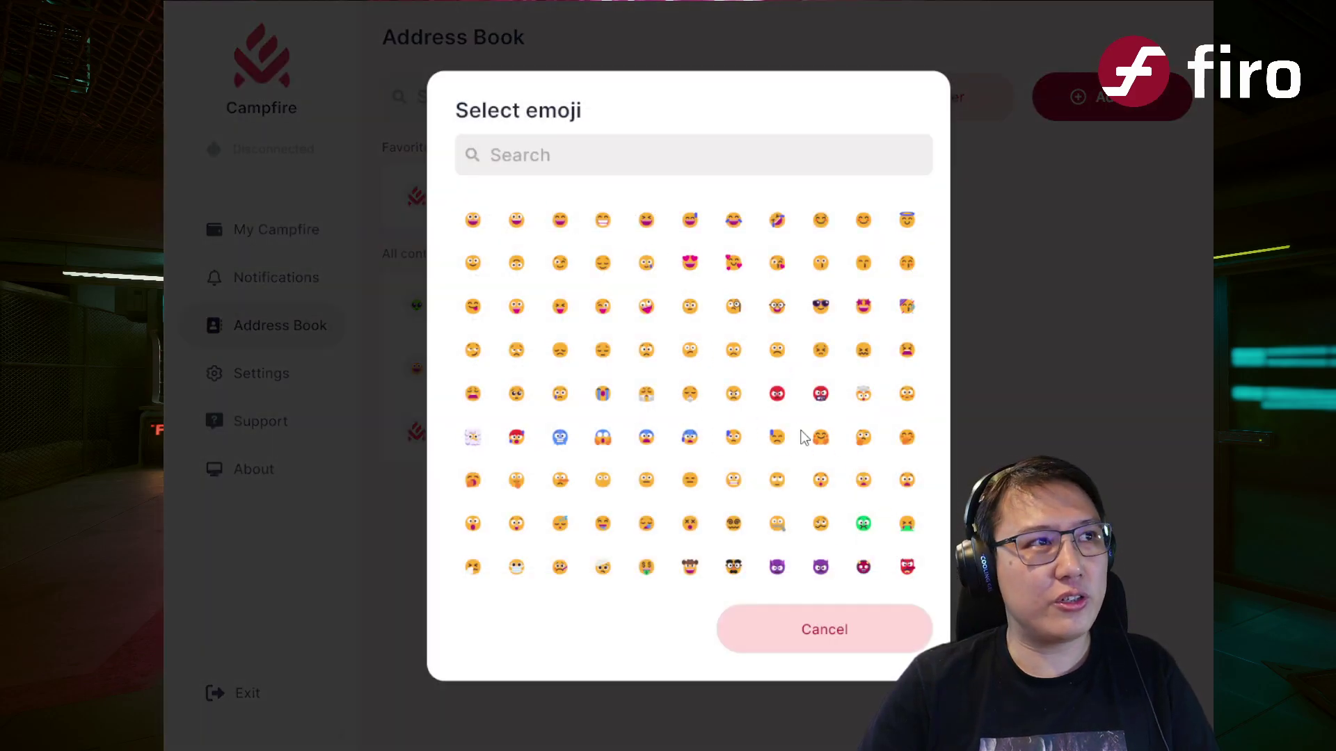
{"action": "left_click", "coordinate": [775, 646]}
{"action": "left_click", "coordinate": [725, 213]}
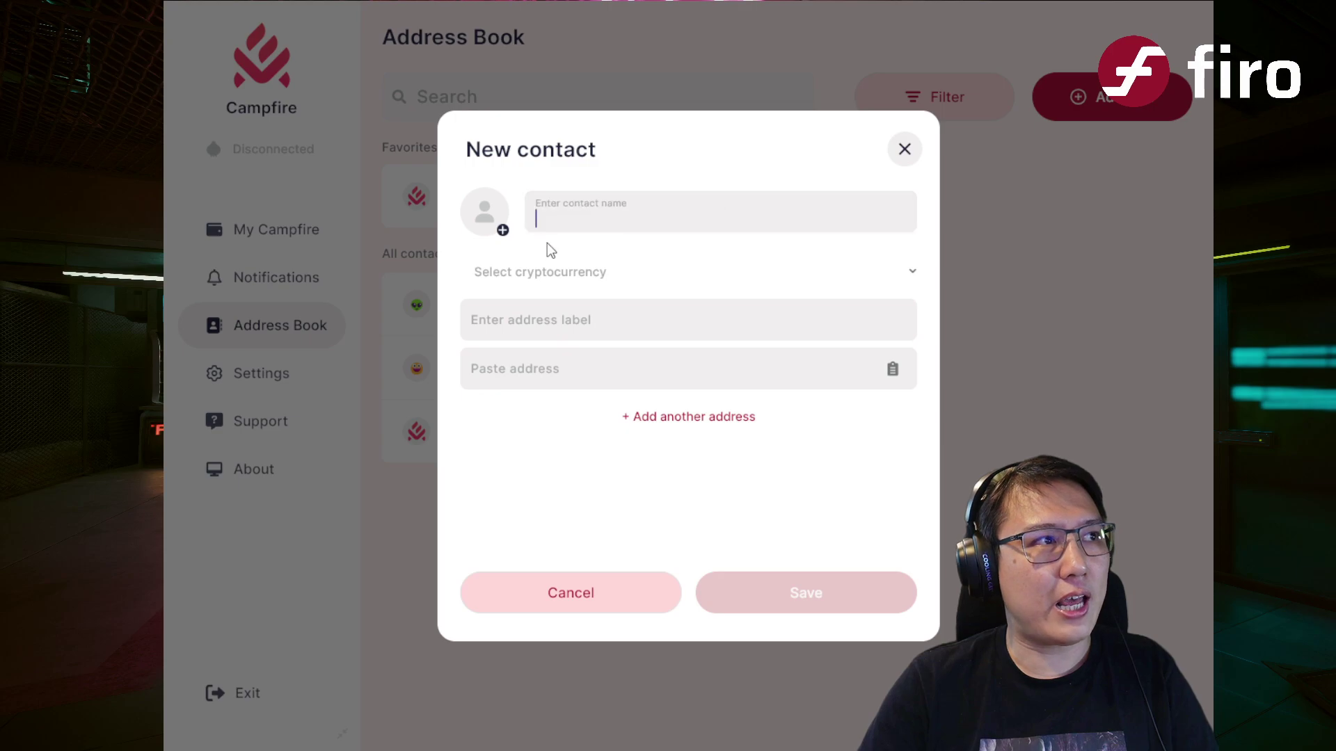
{"action": "left_click", "coordinate": [660, 279]}
{"action": "left_click", "coordinate": [677, 278]}
{"action": "left_click", "coordinate": [627, 334]}
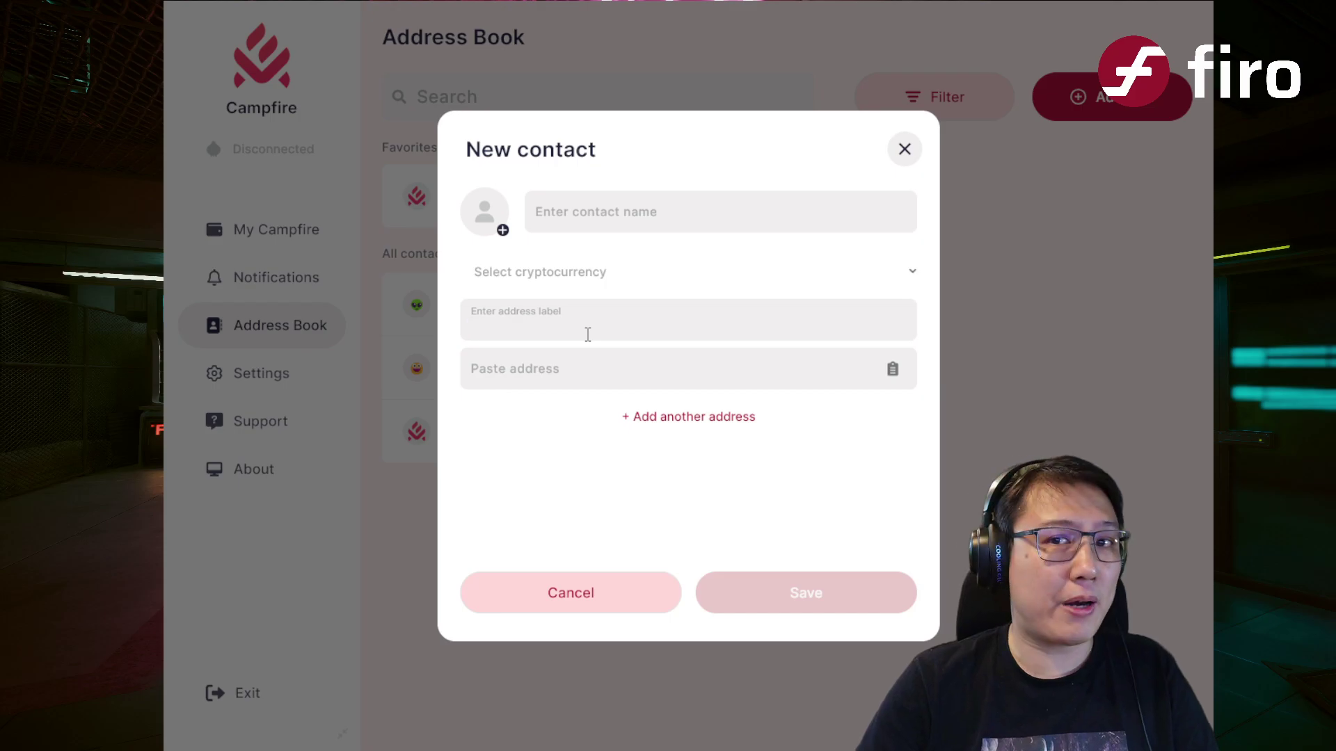
{"action": "left_click", "coordinate": [624, 376]}
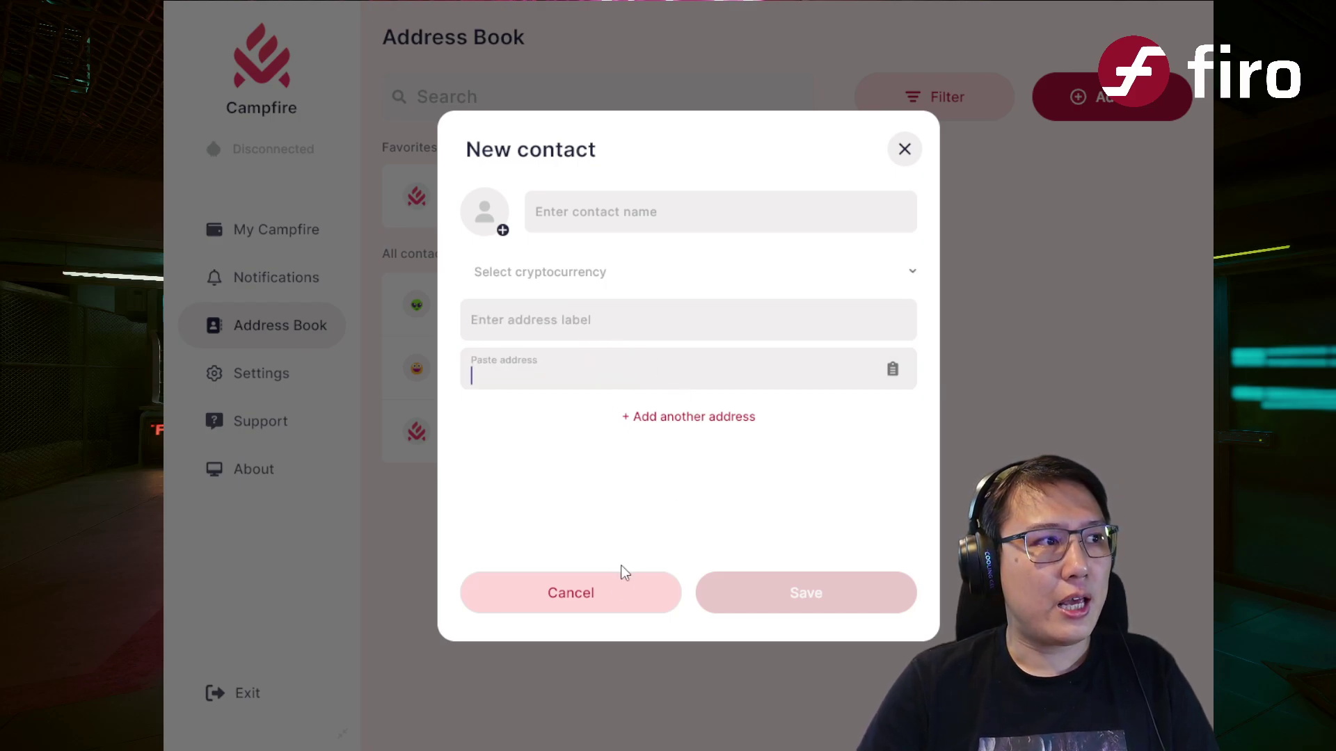
{"action": "left_click", "coordinate": [629, 587]}
- Compare the saved address details of the Core Team contact and the personal contact above it
{"action": "left_click", "coordinate": [550, 379]}
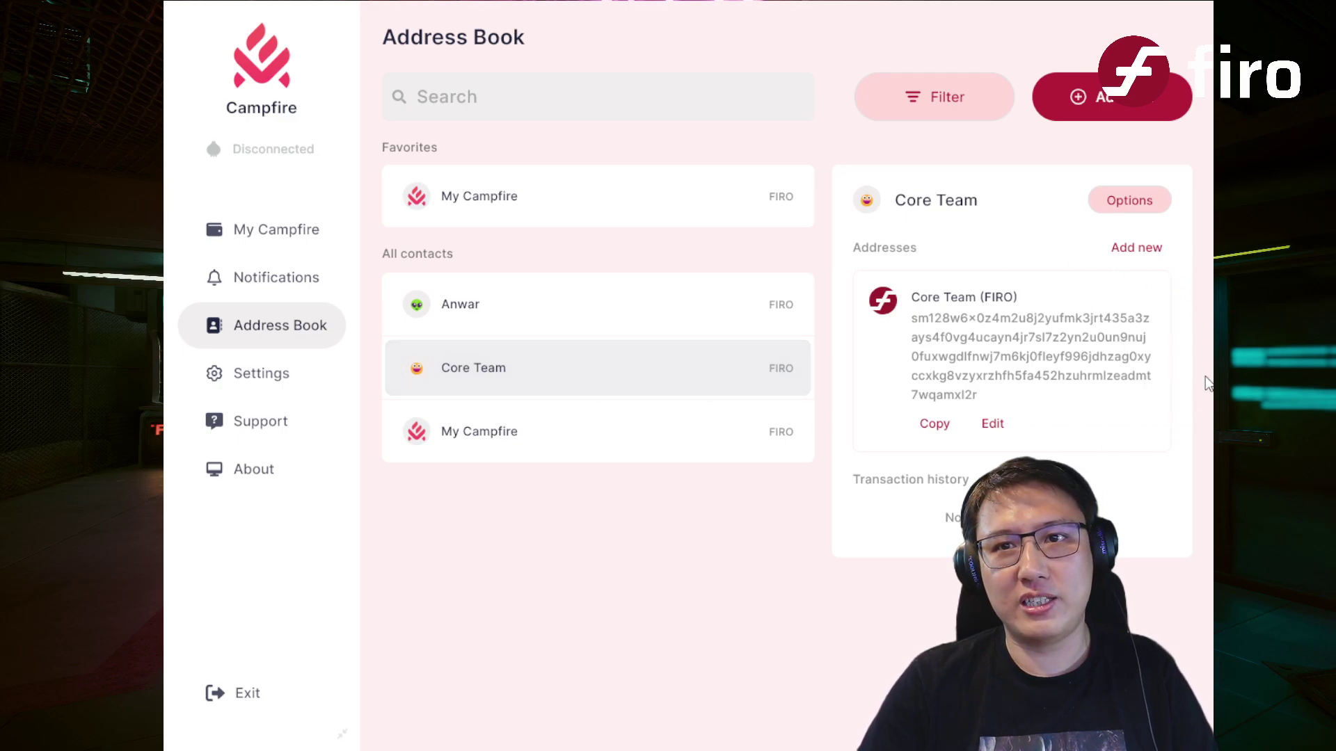
{"action": "left_click", "coordinate": [605, 318]}
{"action": "left_click", "coordinate": [605, 364]}
{"action": "left_click", "coordinate": [629, 311]}
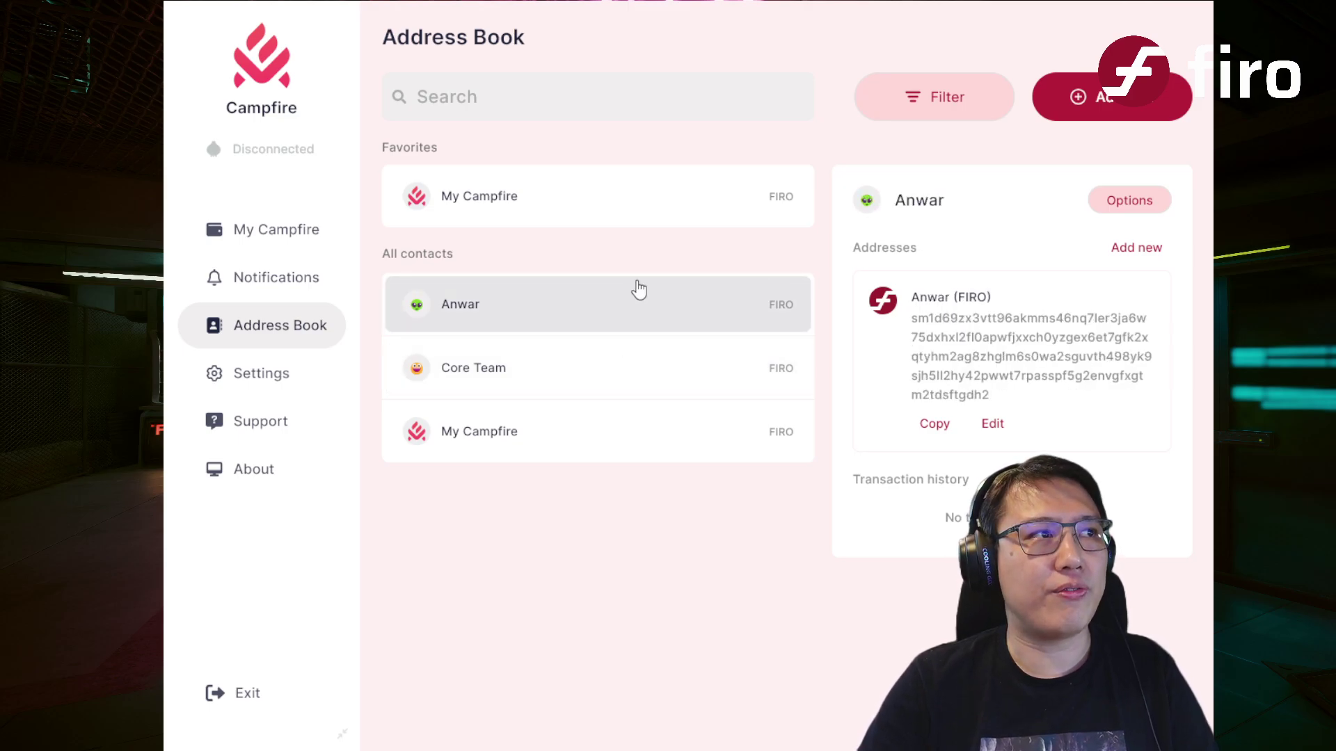
{"action": "left_click", "coordinate": [624, 352]}
{"action": "left_click", "coordinate": [628, 310]}
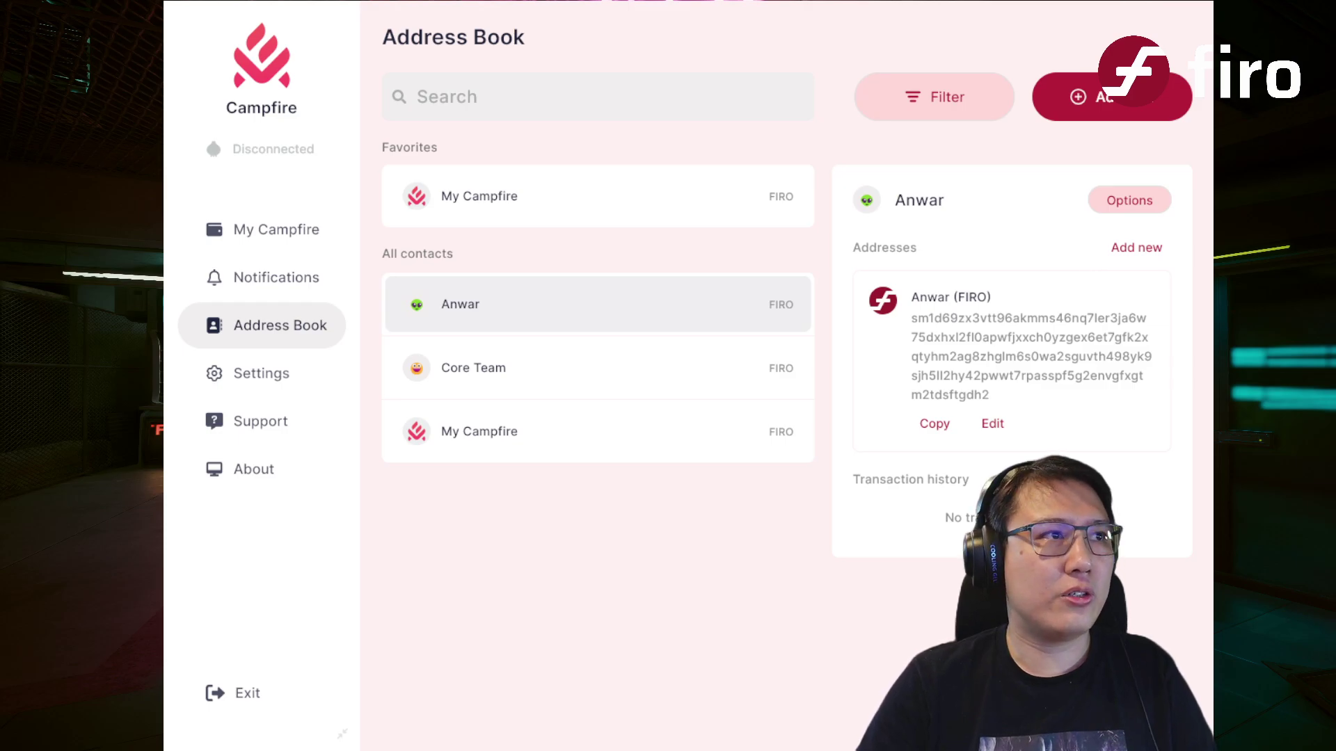
{"action": "left_click", "coordinate": [471, 367]}
- Look through the settings for backup, security, currency, language, Tor, nodes, syncing preferences and advanced options
{"action": "left_click", "coordinate": [276, 376]}
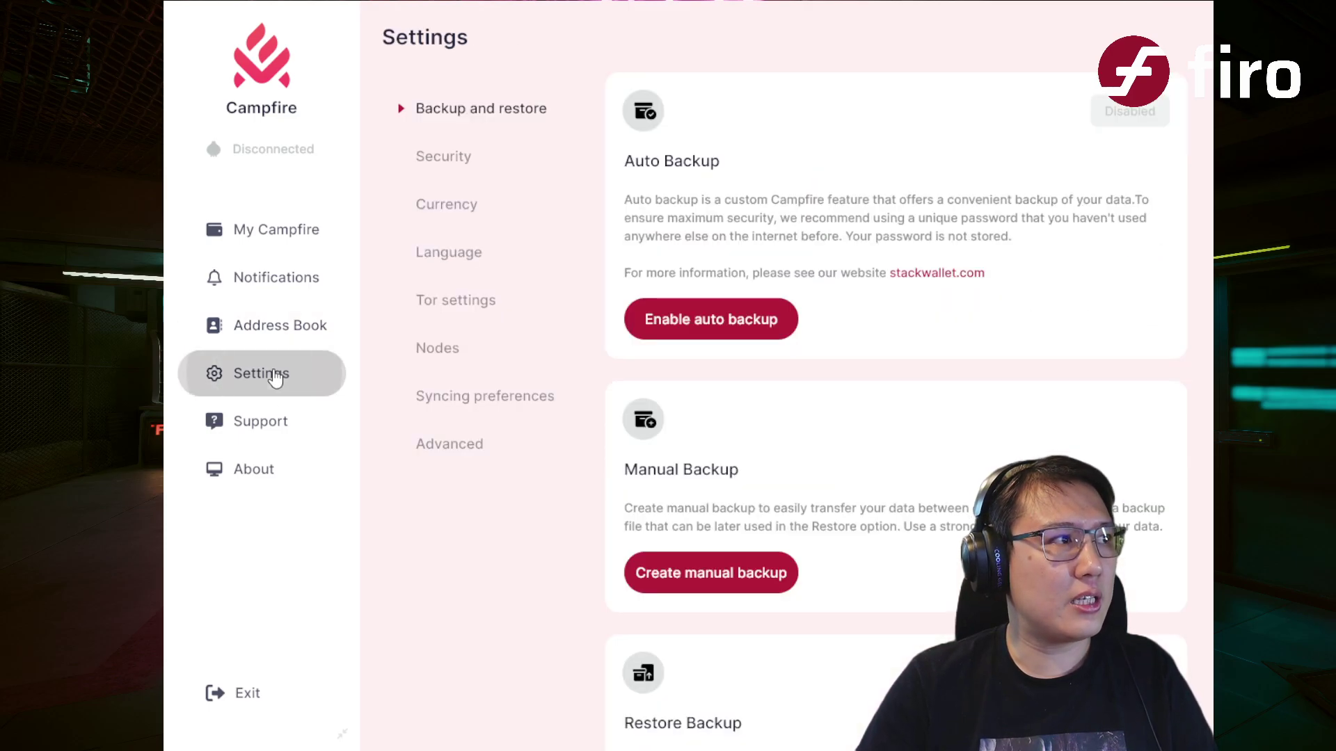
{"action": "left_click", "coordinate": [472, 154]}
{"action": "left_click", "coordinate": [469, 110]}
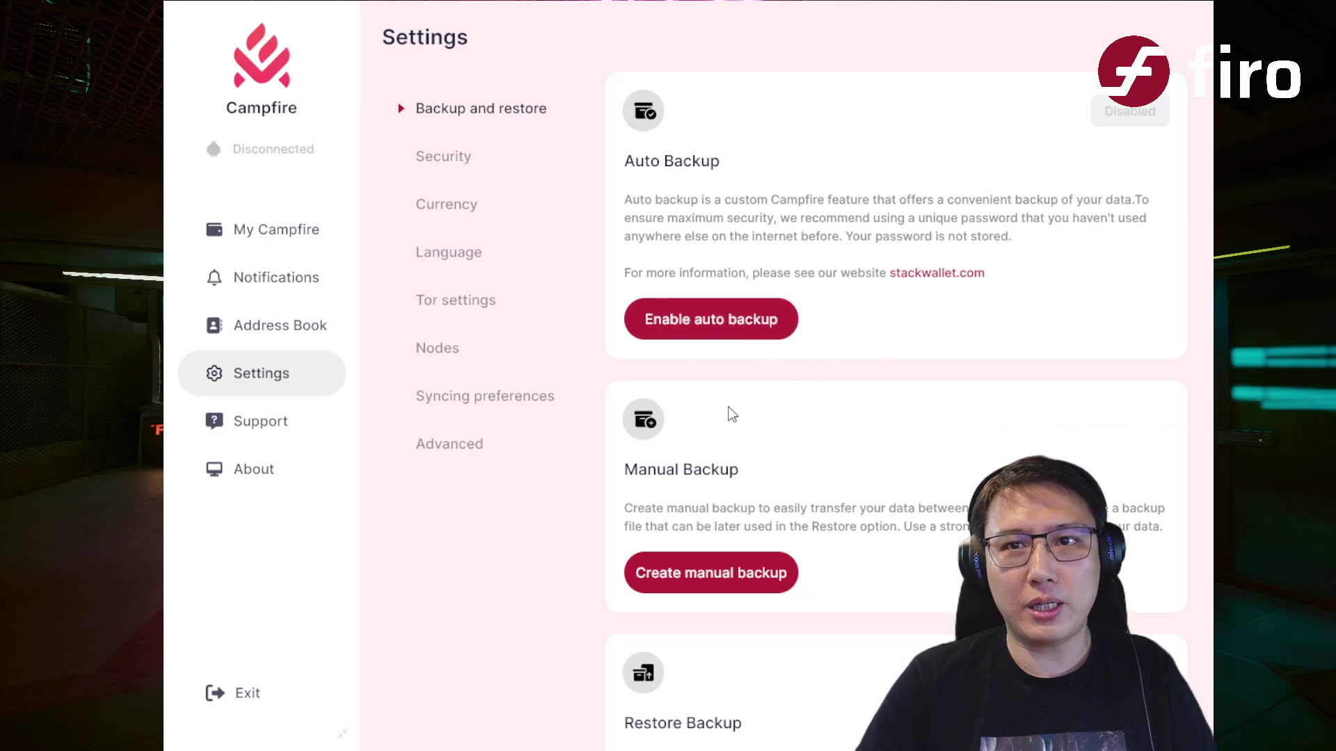
{"action": "left_click", "coordinate": [465, 170]}
{"action": "left_click", "coordinate": [465, 208]}
{"action": "left_click", "coordinate": [461, 254]}
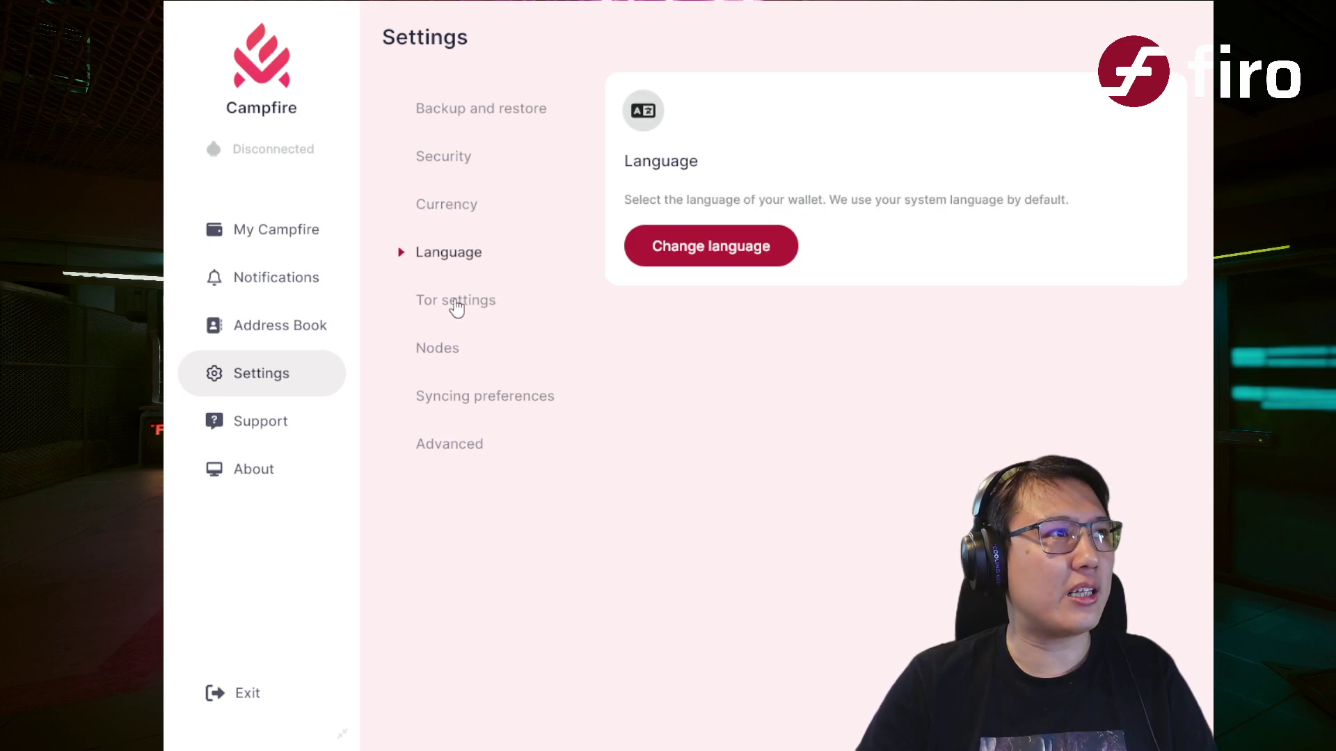
{"action": "left_click", "coordinate": [457, 303]}
{"action": "left_click", "coordinate": [451, 355]}
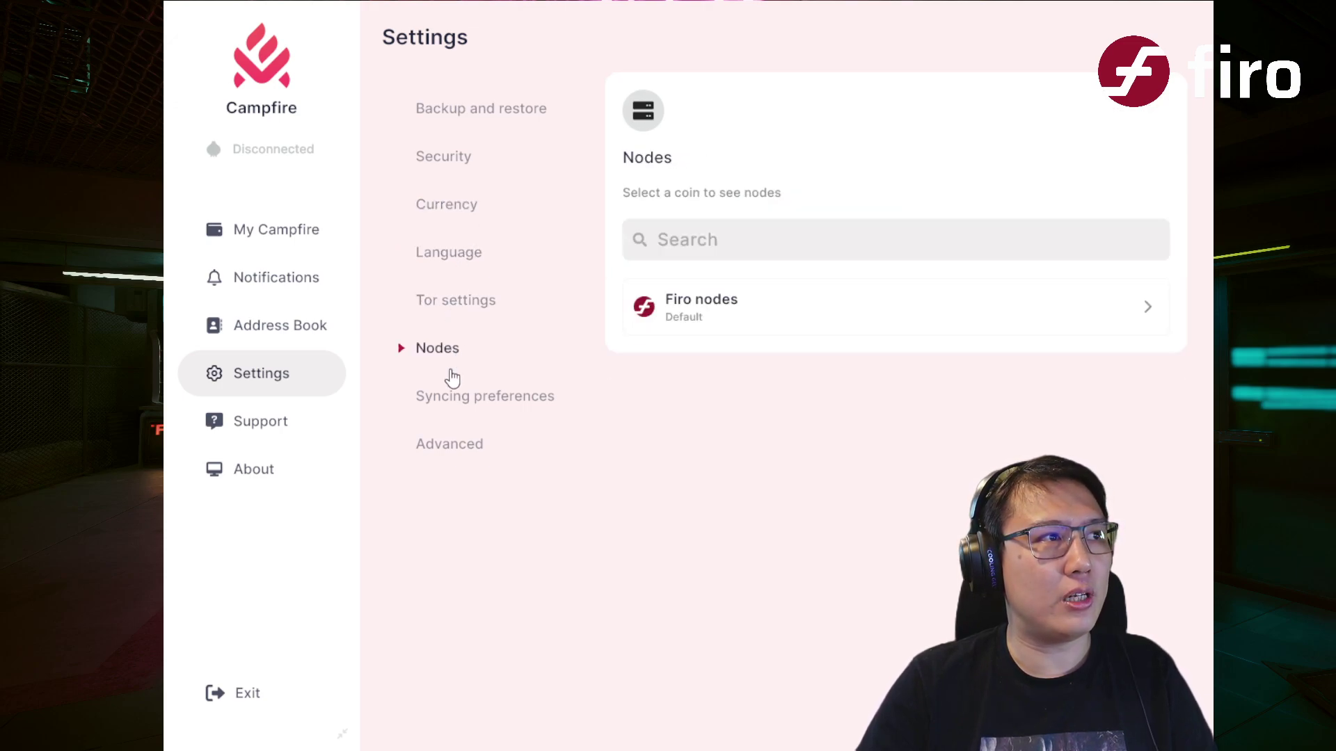
{"action": "left_click", "coordinate": [461, 402]}
{"action": "left_click", "coordinate": [456, 459]}
- View the support channels and the app's version and build information, and return to the Firo wallet
{"action": "left_click", "coordinate": [258, 431]}
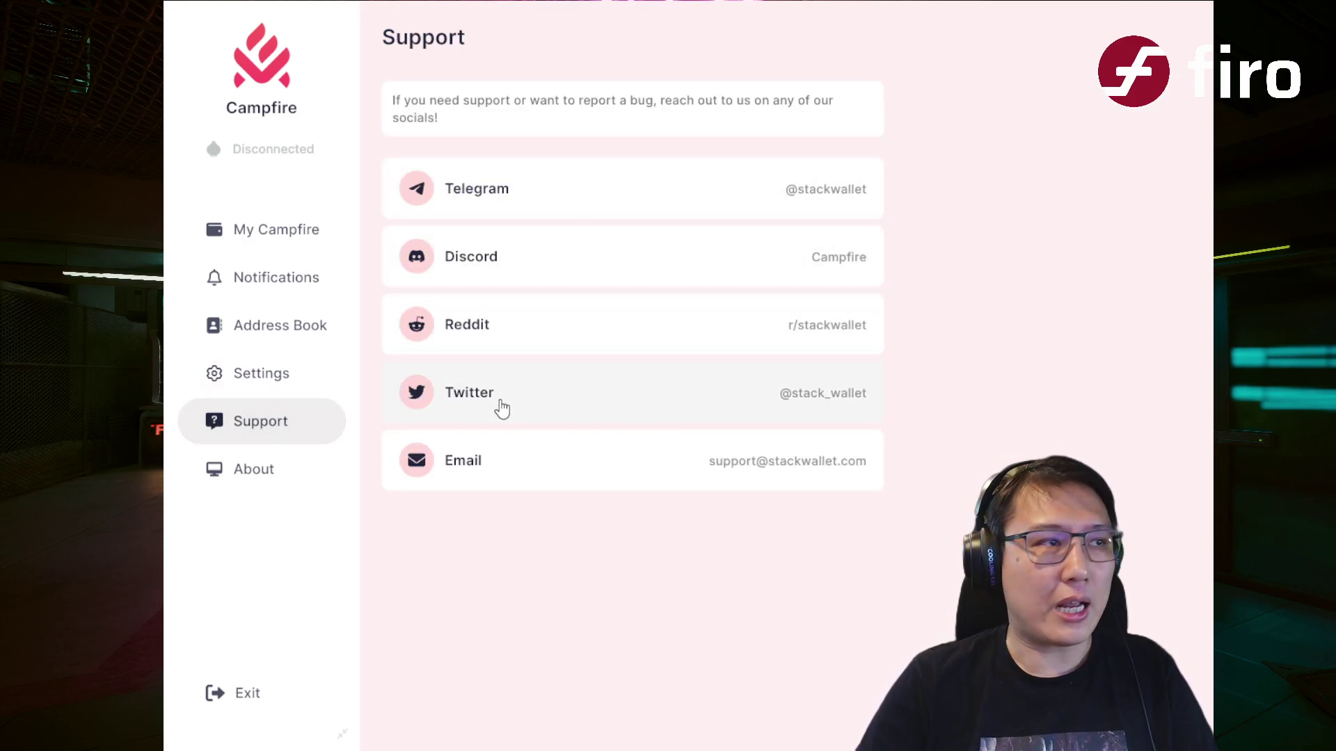
{"action": "left_click", "coordinate": [299, 460]}
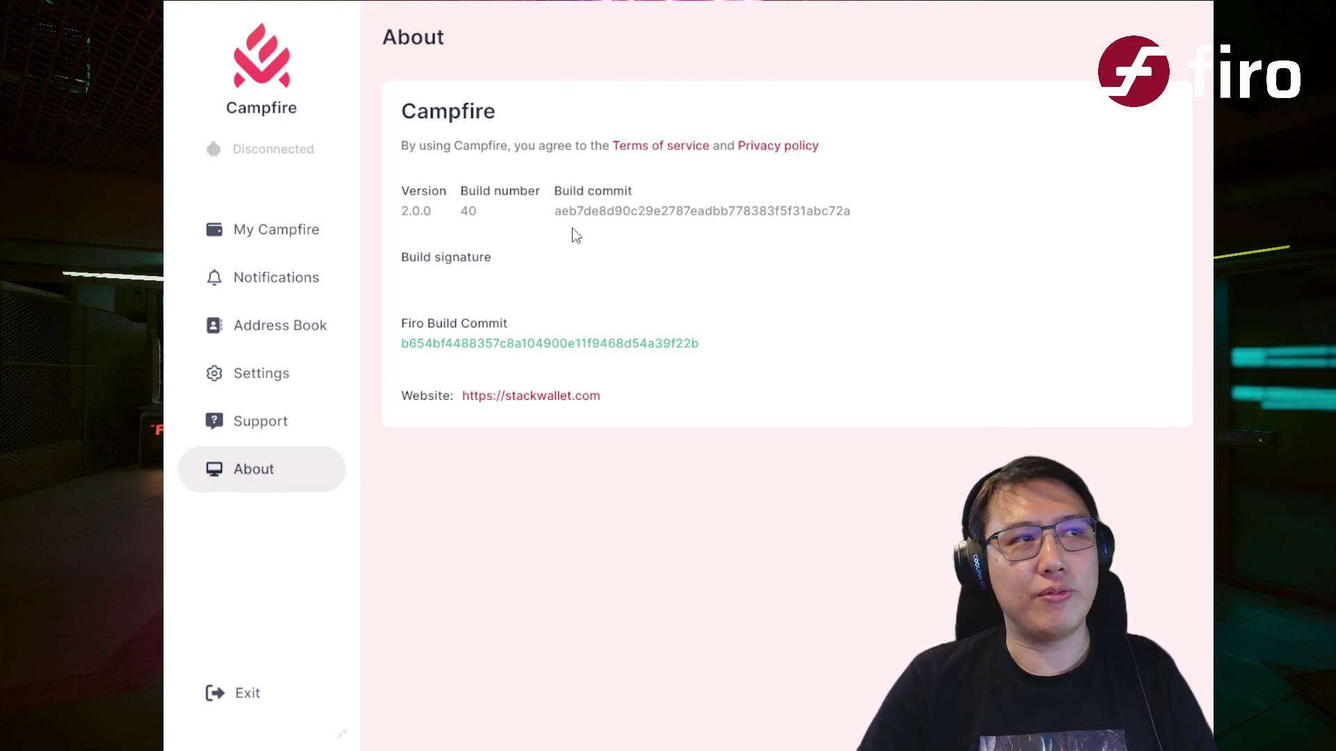
{"action": "left_click", "coordinate": [282, 240]}
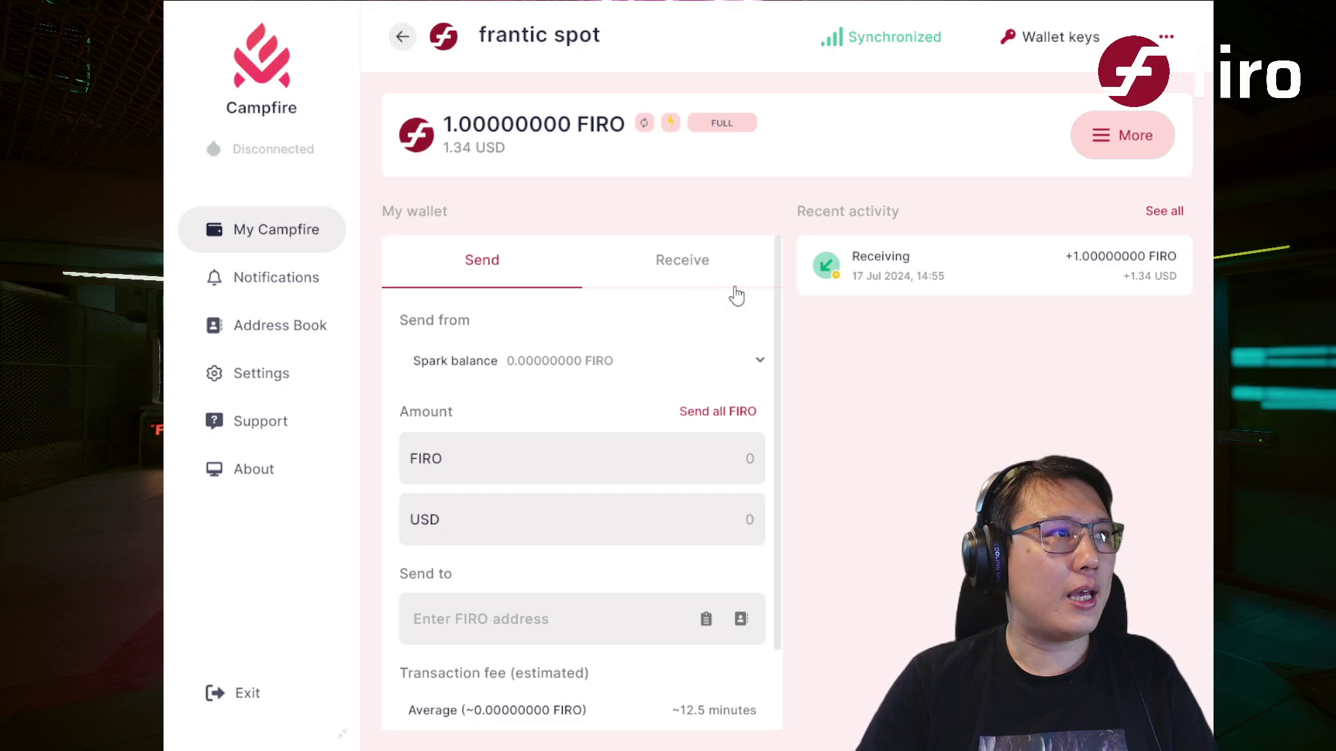
- Revisit the receive and send views of the wallet and check the Spark, Lelantus and Public balances for the incoming funds
{"action": "left_click", "coordinate": [679, 261]}
{"action": "left_click", "coordinate": [525, 262]}
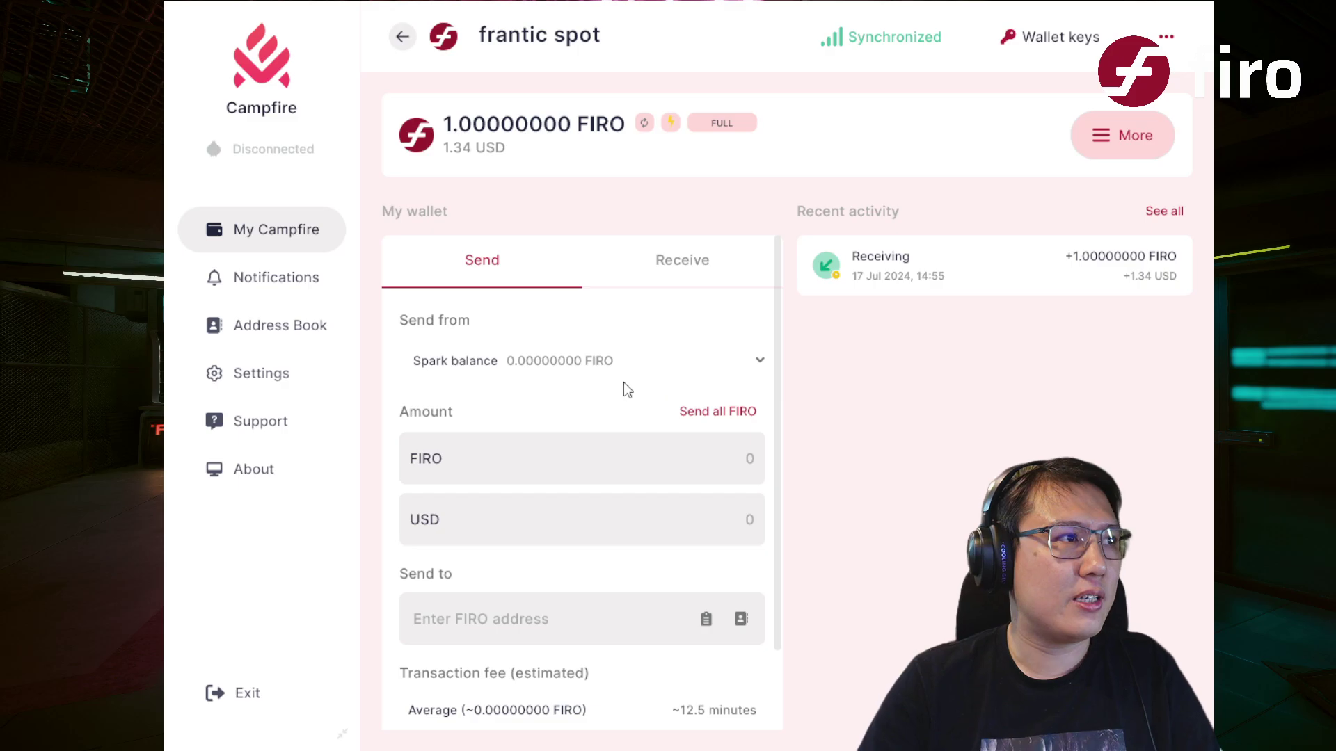
{"action": "left_click", "coordinate": [589, 367]}
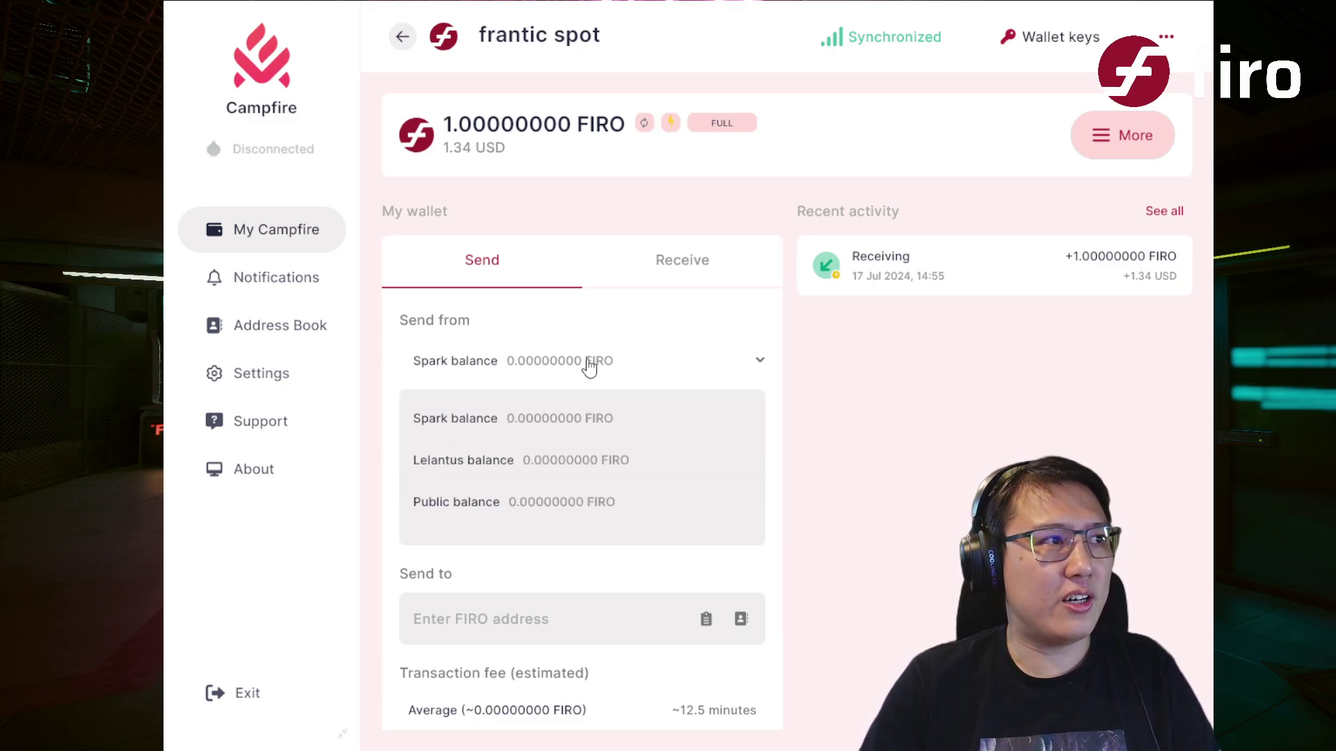
{"action": "left_click", "coordinate": [589, 366]}
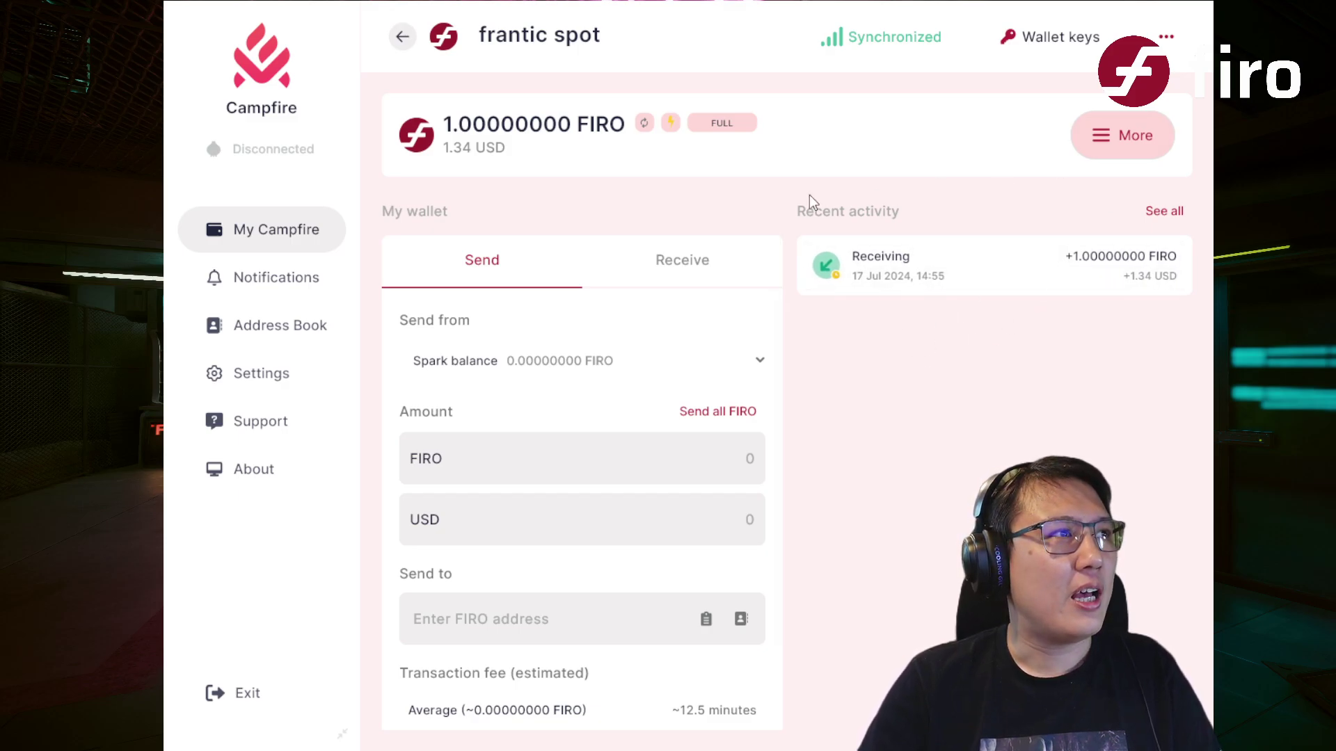
- Choose the personal contact listed above Core Team from the address book as the send recipient and activate the optional memo field
{"action": "left_click", "coordinate": [657, 268]}
{"action": "left_click", "coordinate": [510, 274]}
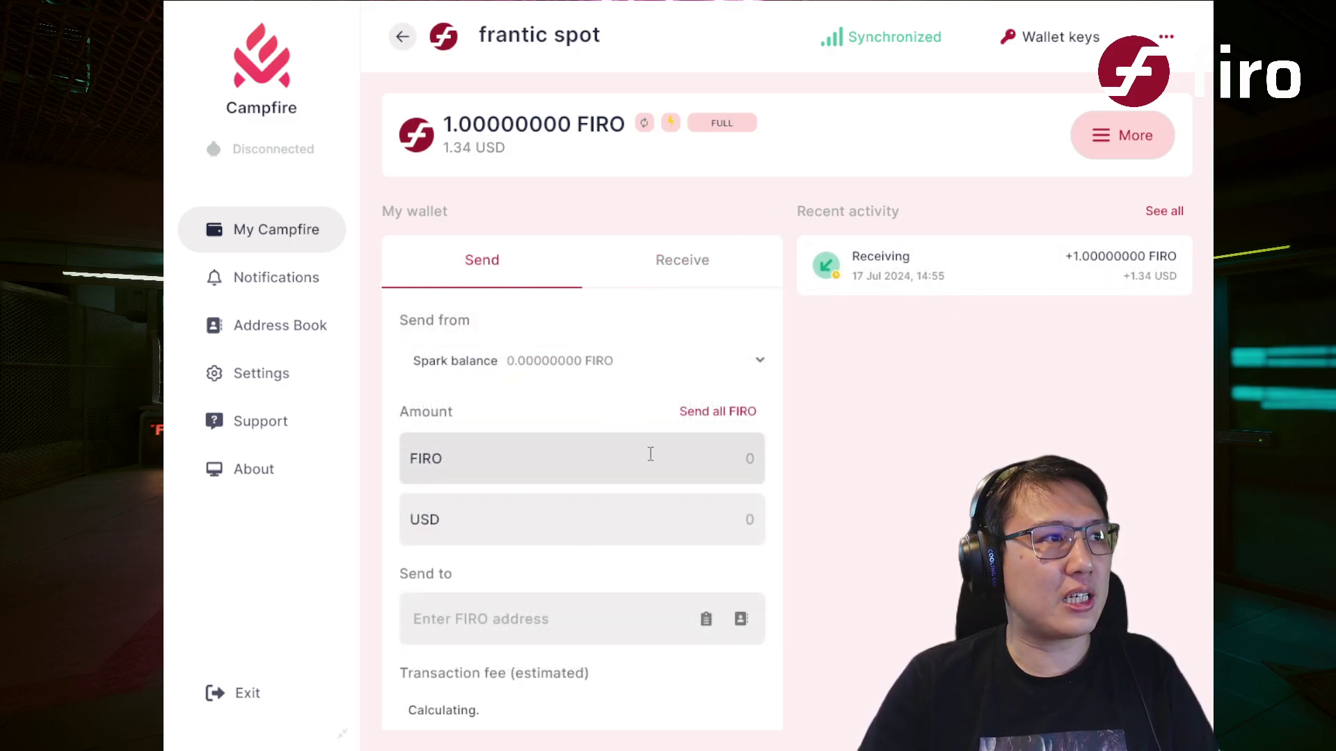
{"action": "scroll", "coordinate": [672, 461], "scroll_direction": "down", "scroll_amount": 1}
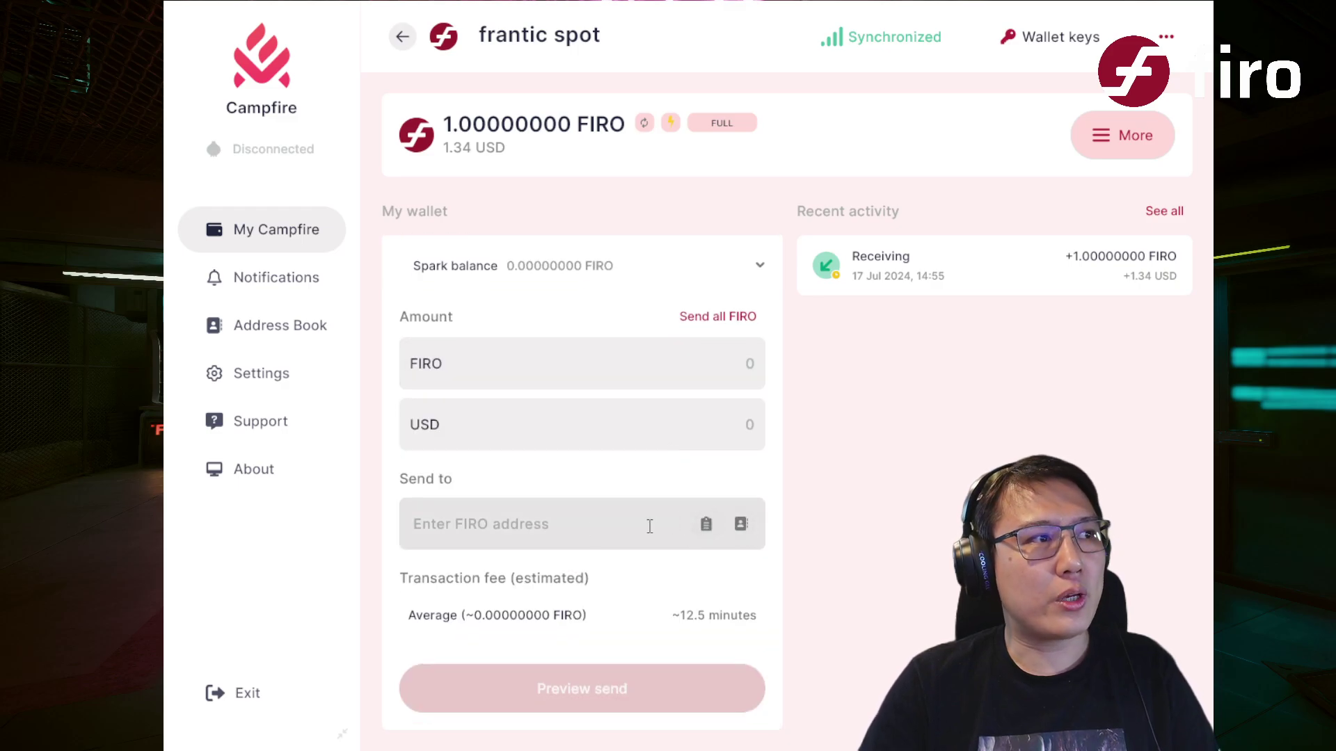
{"action": "left_click", "coordinate": [558, 532]}
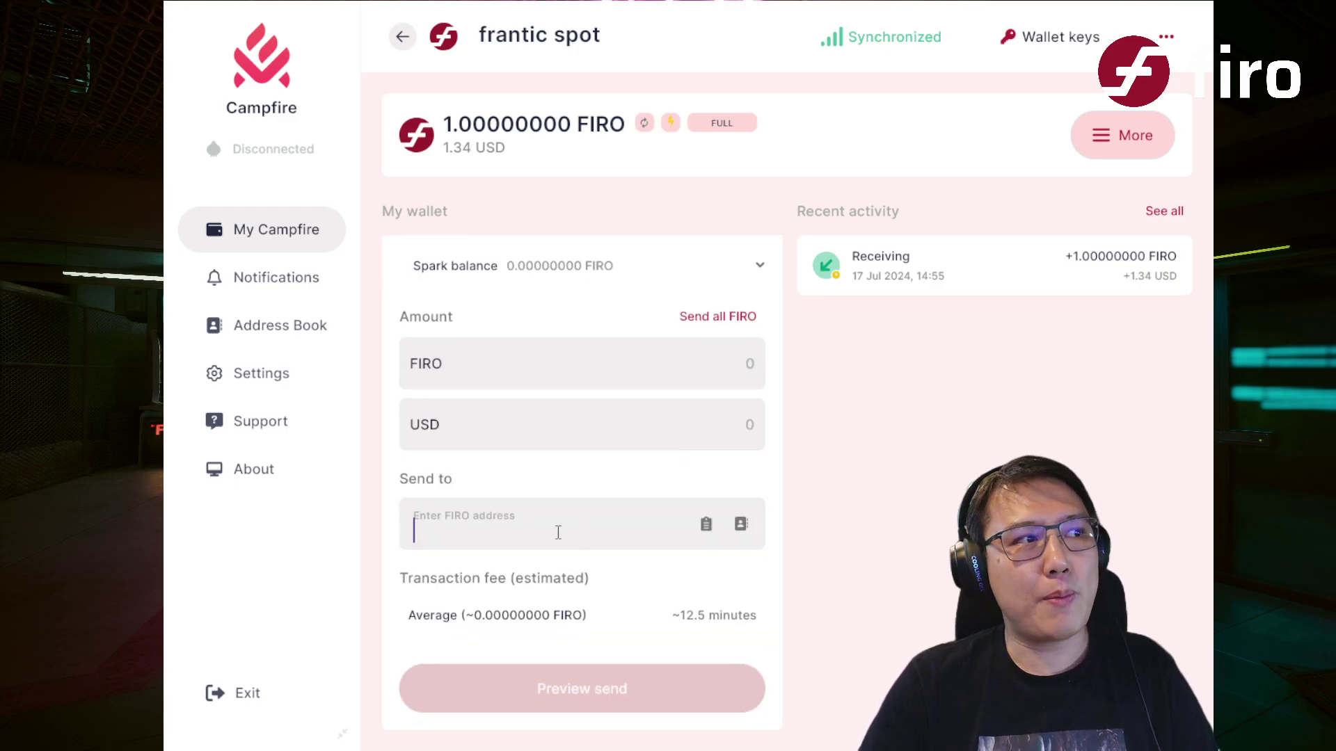
{"action": "left_click", "coordinate": [741, 524]}
{"action": "left_click", "coordinate": [604, 426]}
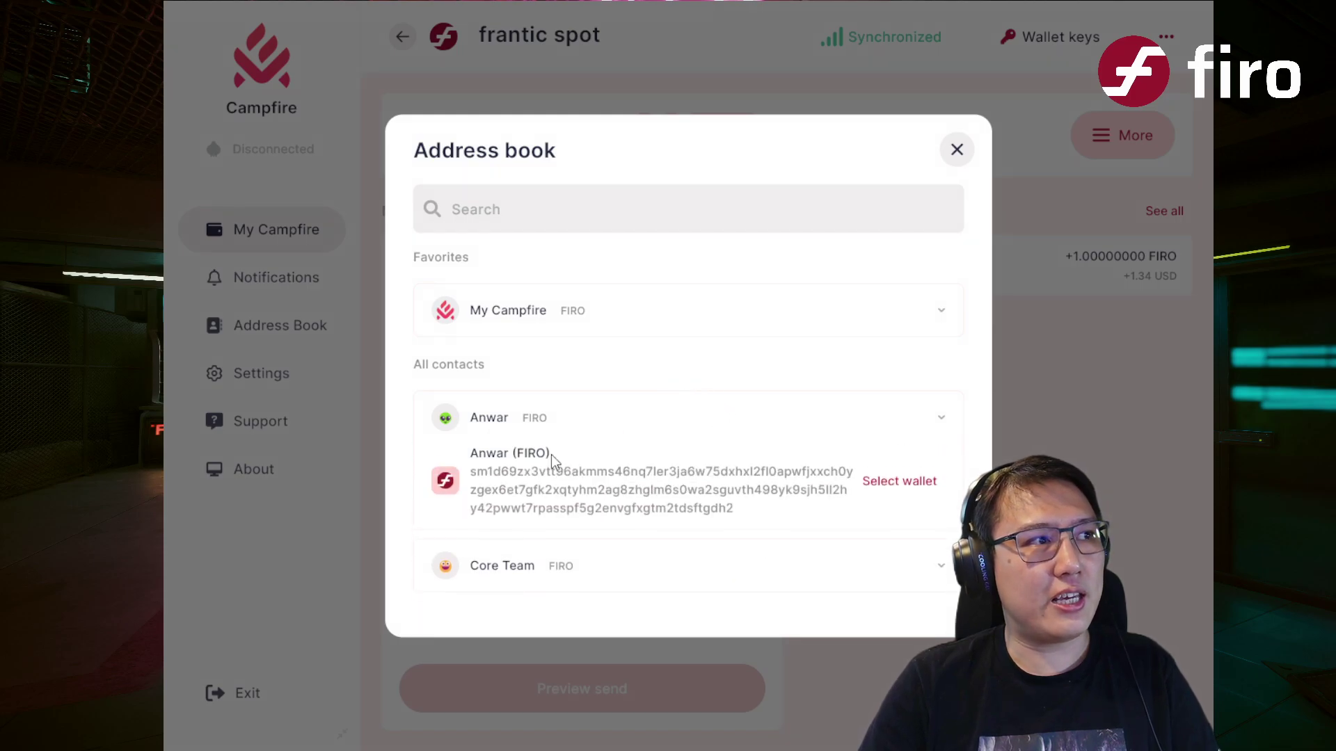
{"action": "left_click", "coordinate": [899, 494]}
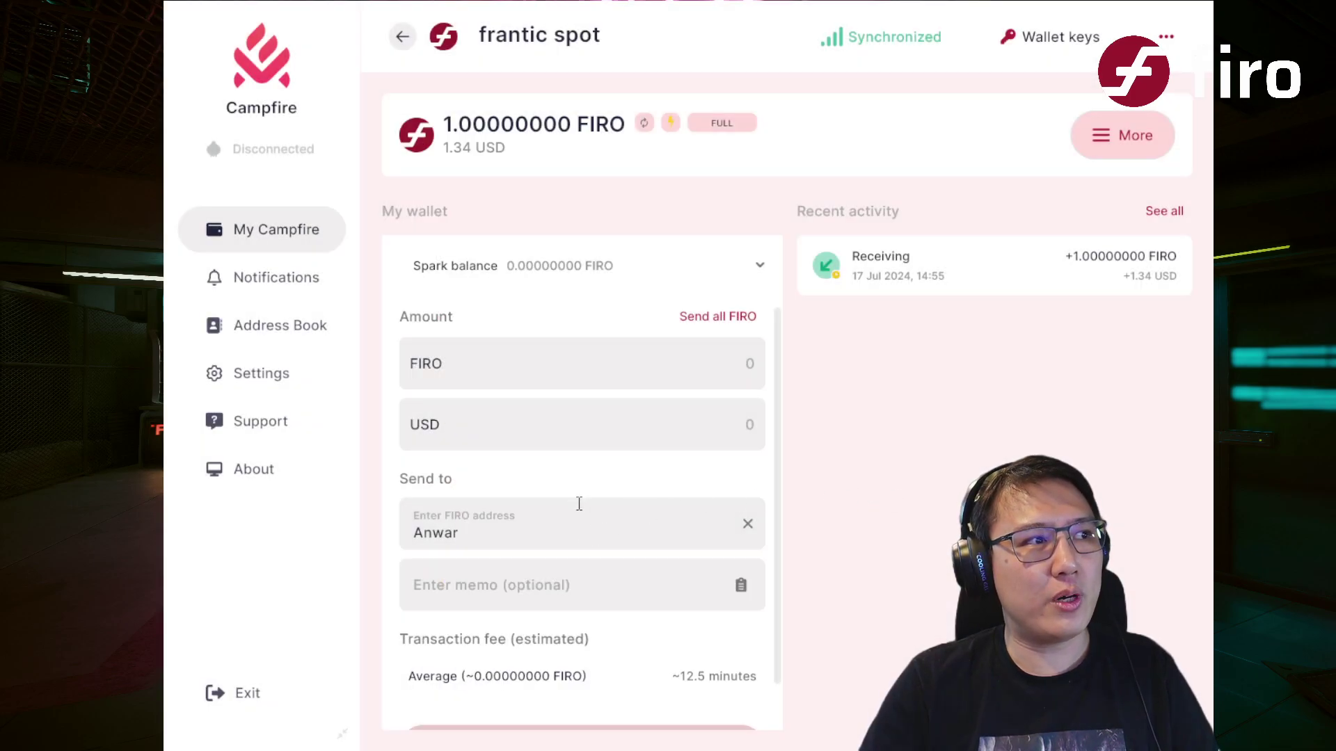
{"action": "scroll", "coordinate": [578, 500], "scroll_direction": "down", "scroll_amount": 1}
{"action": "left_click", "coordinate": [695, 503]}
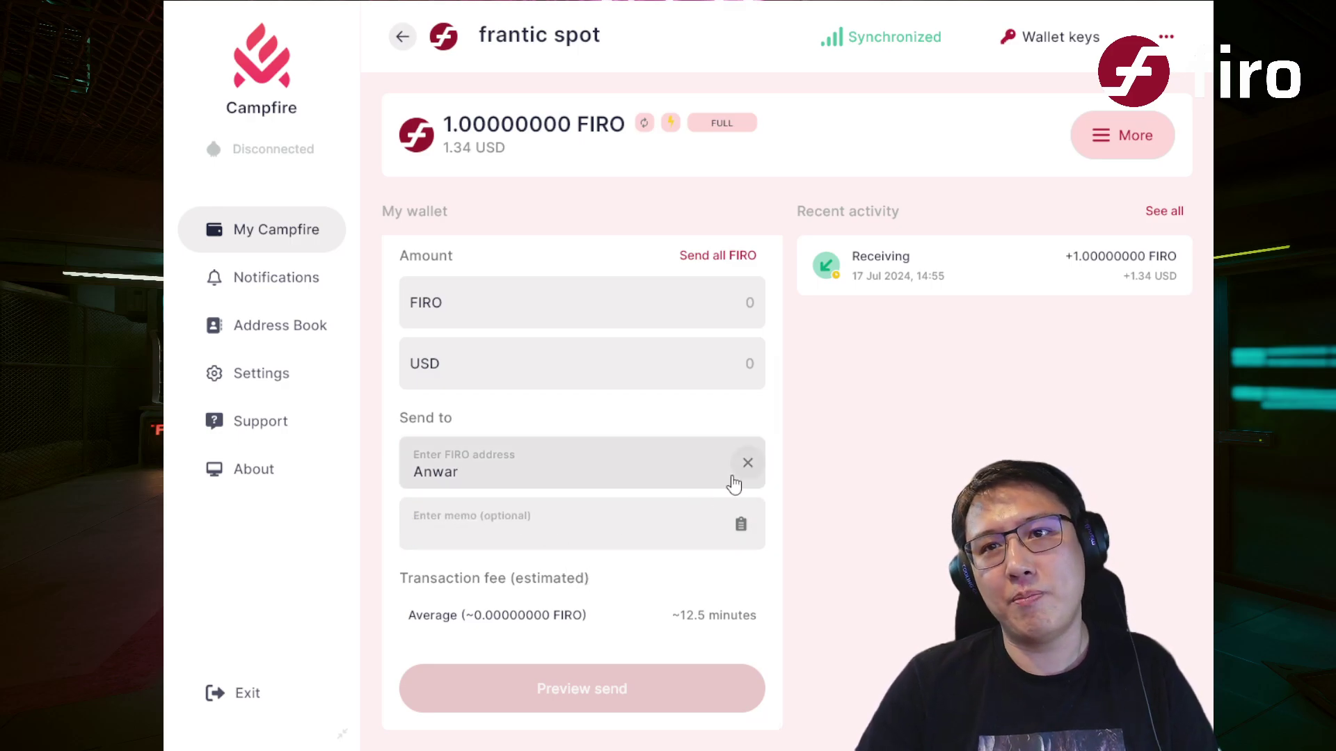
{"action": "scroll", "coordinate": [724, 483], "scroll_direction": "up", "scroll_amount": 3}
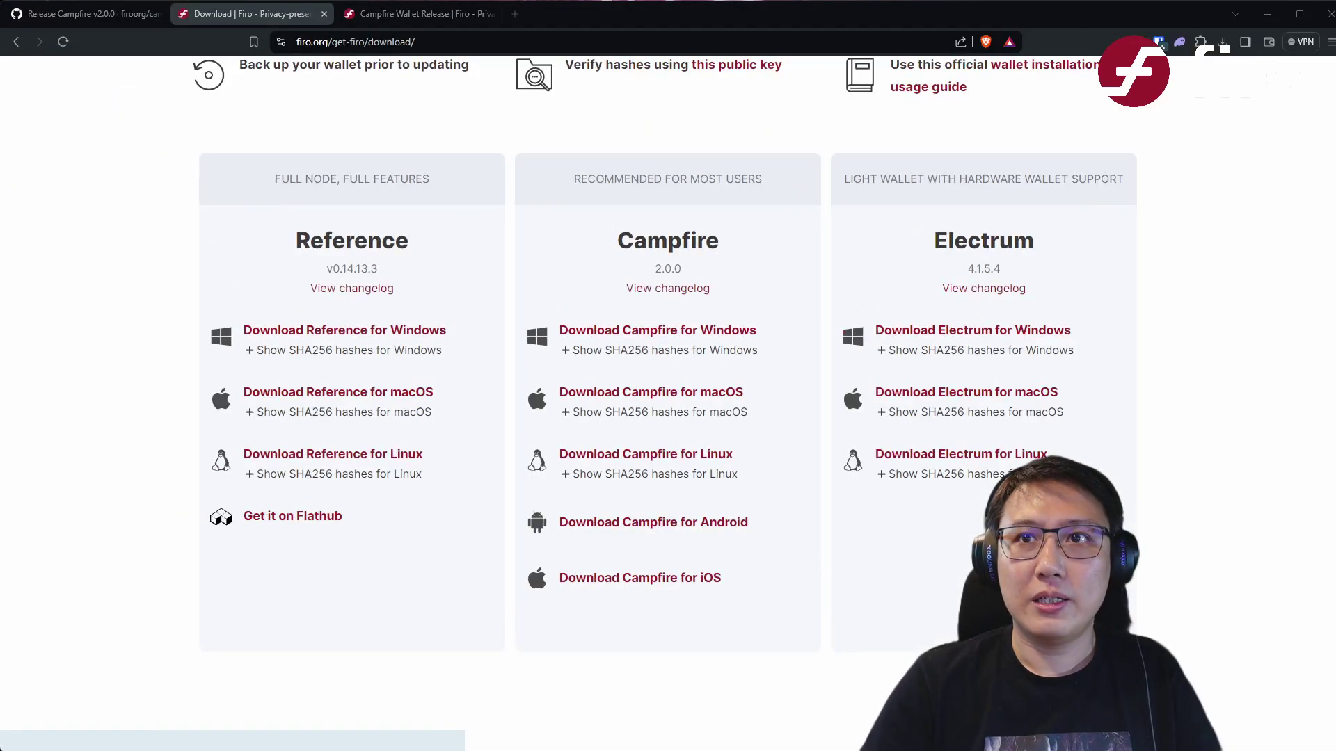
- In the browser, open the Android download of Campfire from the Firo download page and examine its Google Play listing
{"action": "left_click", "coordinate": [689, 521]}
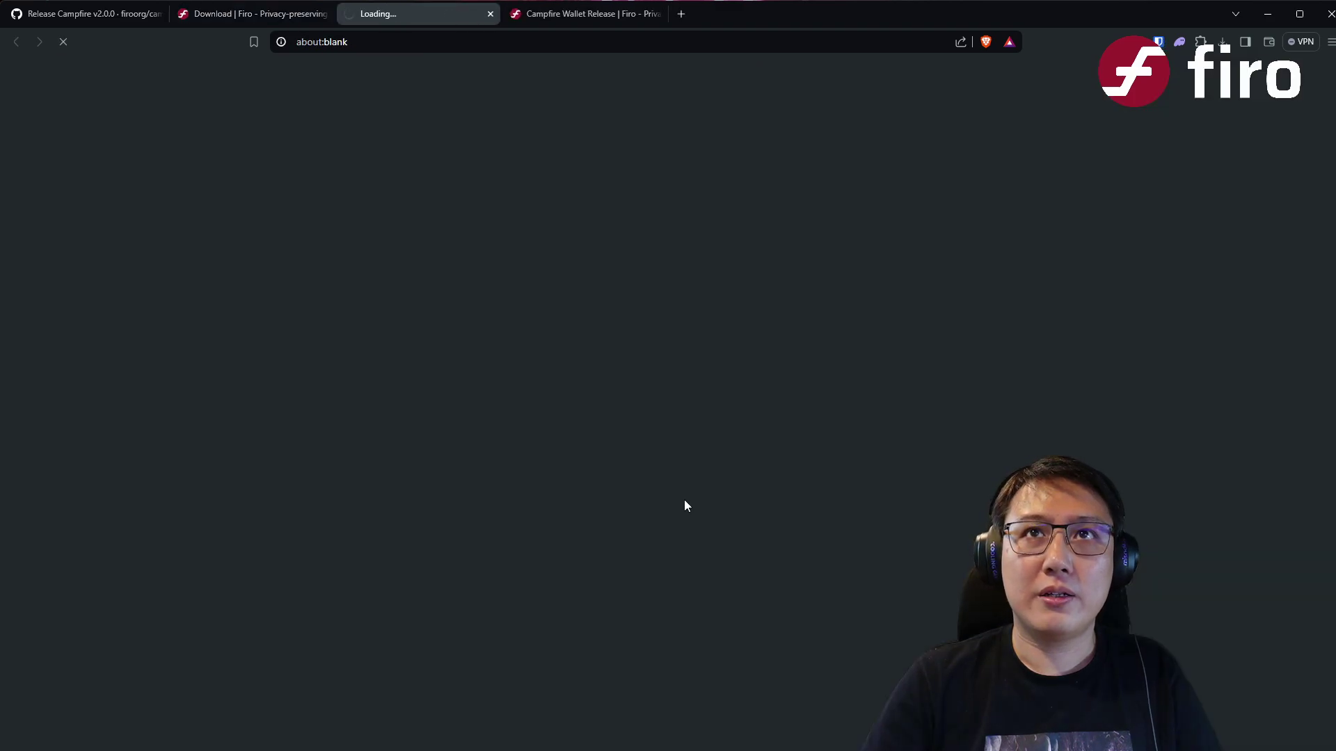
{"action": "scroll", "coordinate": [504, 359], "scroll_direction": "down", "scroll_amount": 5}
{"action": "scroll", "coordinate": [504, 359], "scroll_direction": "down", "scroll_amount": 5}
{"action": "scroll", "coordinate": [492, 364], "scroll_direction": "up", "scroll_amount": 6}
{"action": "scroll", "coordinate": [426, 430], "scroll_direction": "up", "scroll_amount": 3}
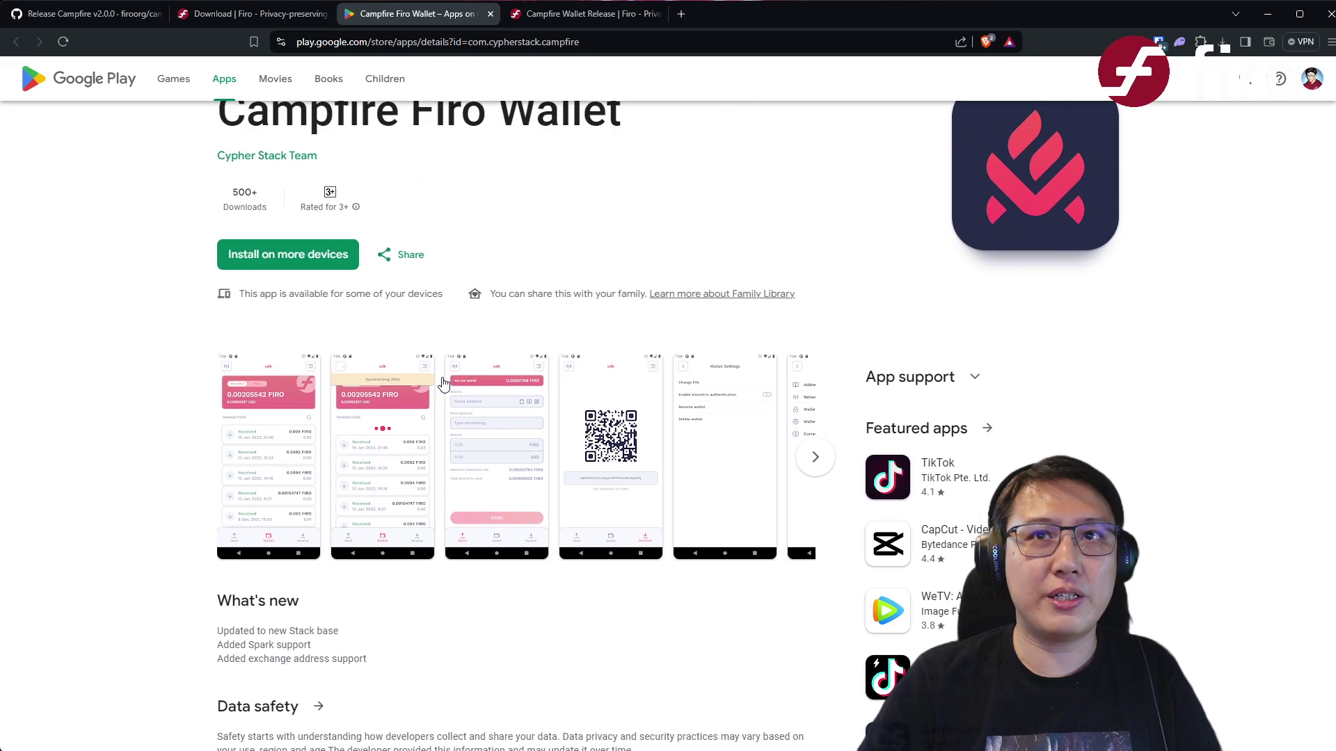
{"action": "scroll", "coordinate": [539, 431], "scroll_direction": "up", "scroll_amount": 1}
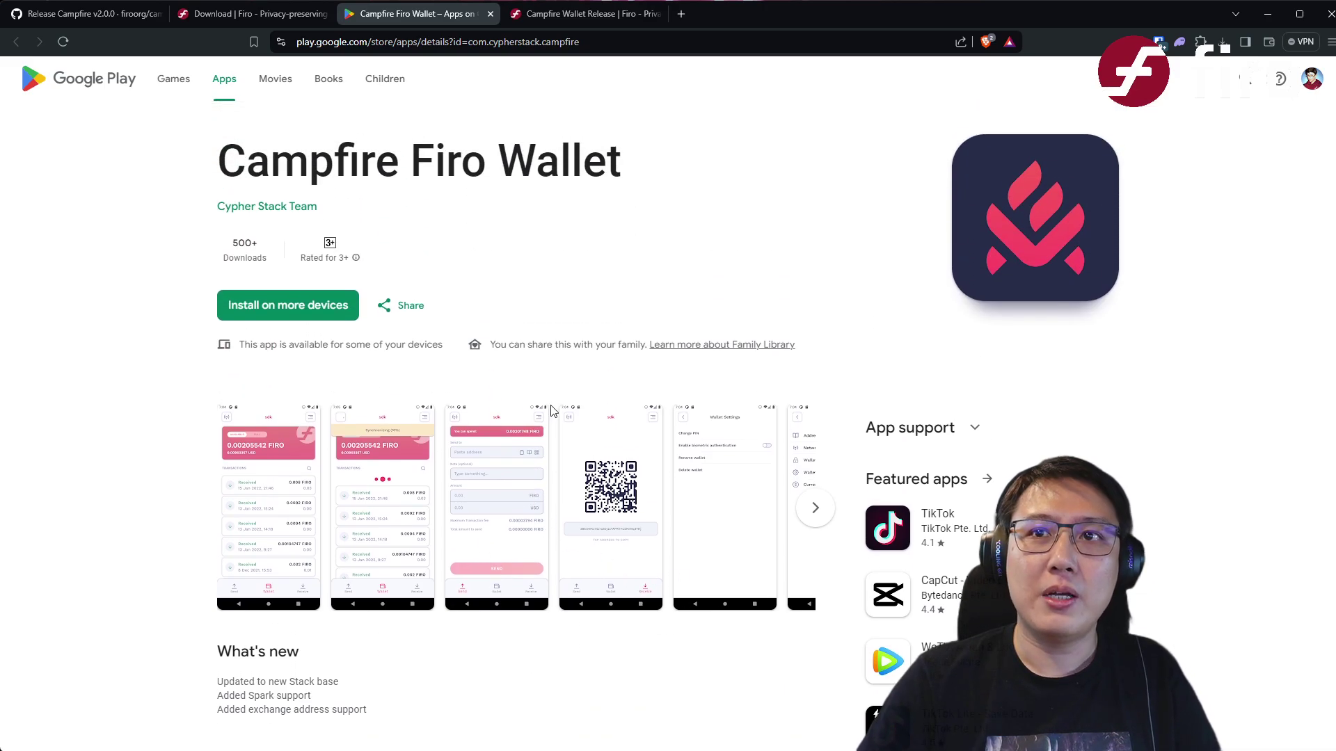
{"action": "scroll", "coordinate": [548, 404], "scroll_direction": "down", "scroll_amount": 1}
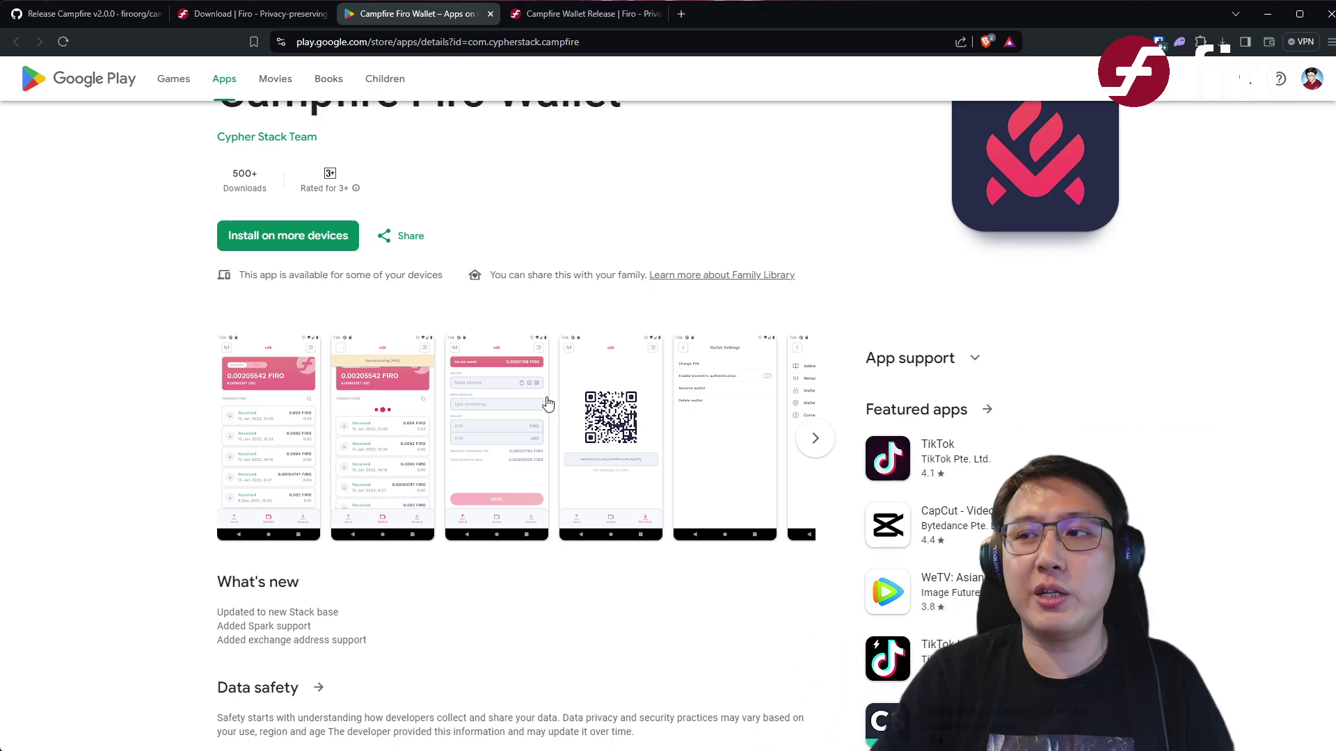
{"action": "scroll", "coordinate": [353, 268], "scroll_direction": "up", "scroll_amount": 1}
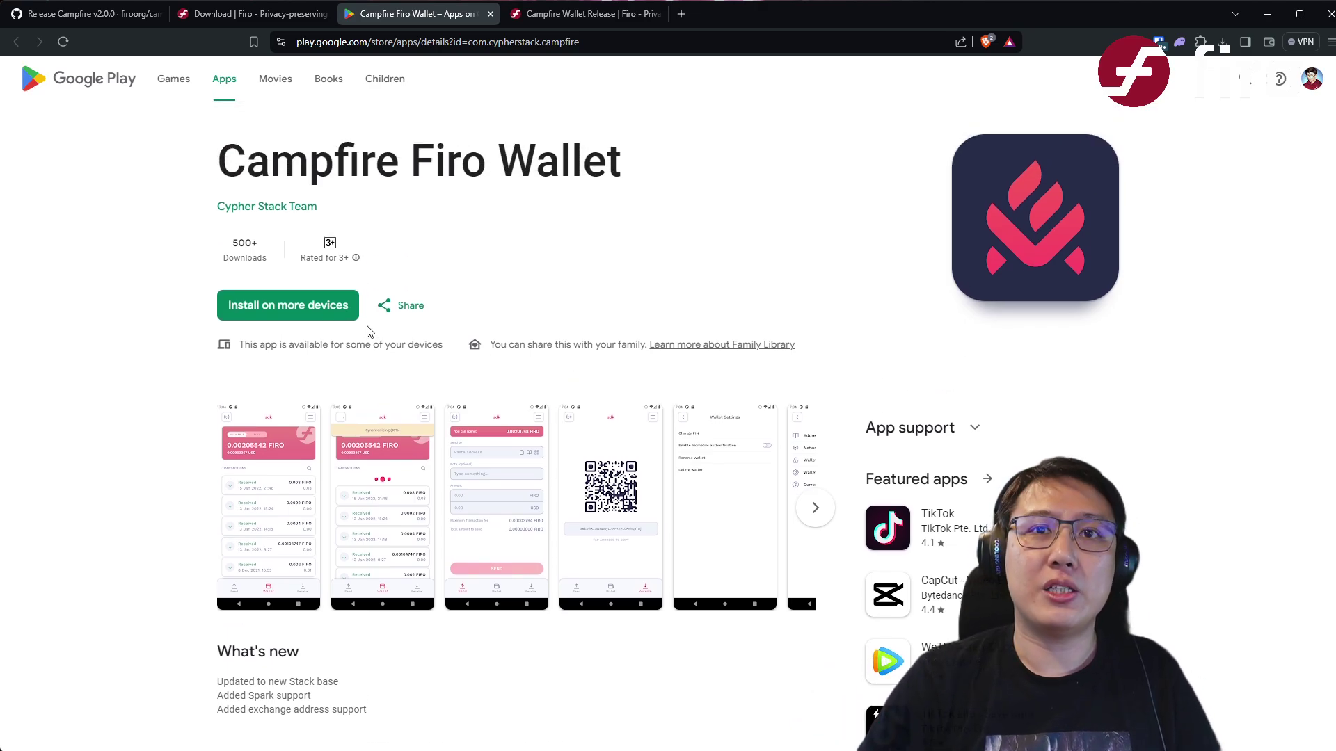
{"action": "scroll", "coordinate": [369, 334], "scroll_direction": "down", "scroll_amount": 1}
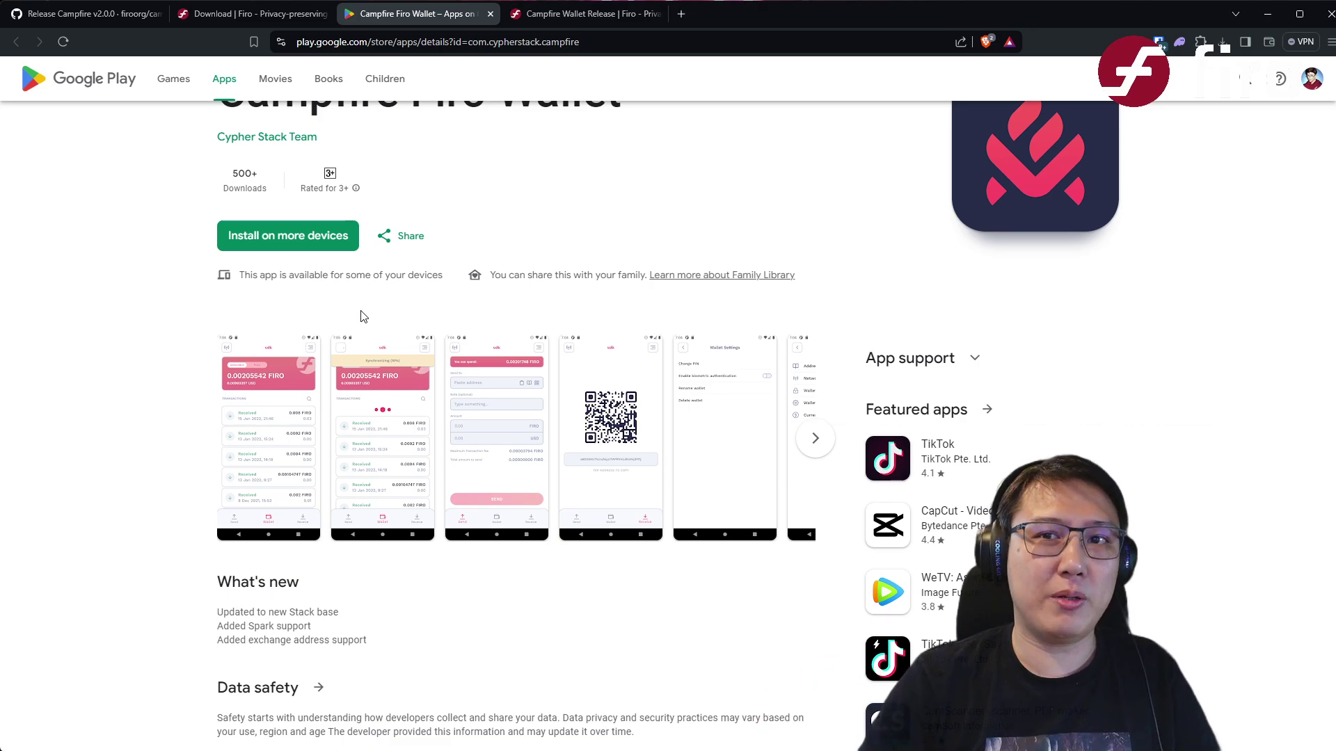
{"action": "scroll", "coordinate": [360, 316], "scroll_direction": "up", "scroll_amount": 1}
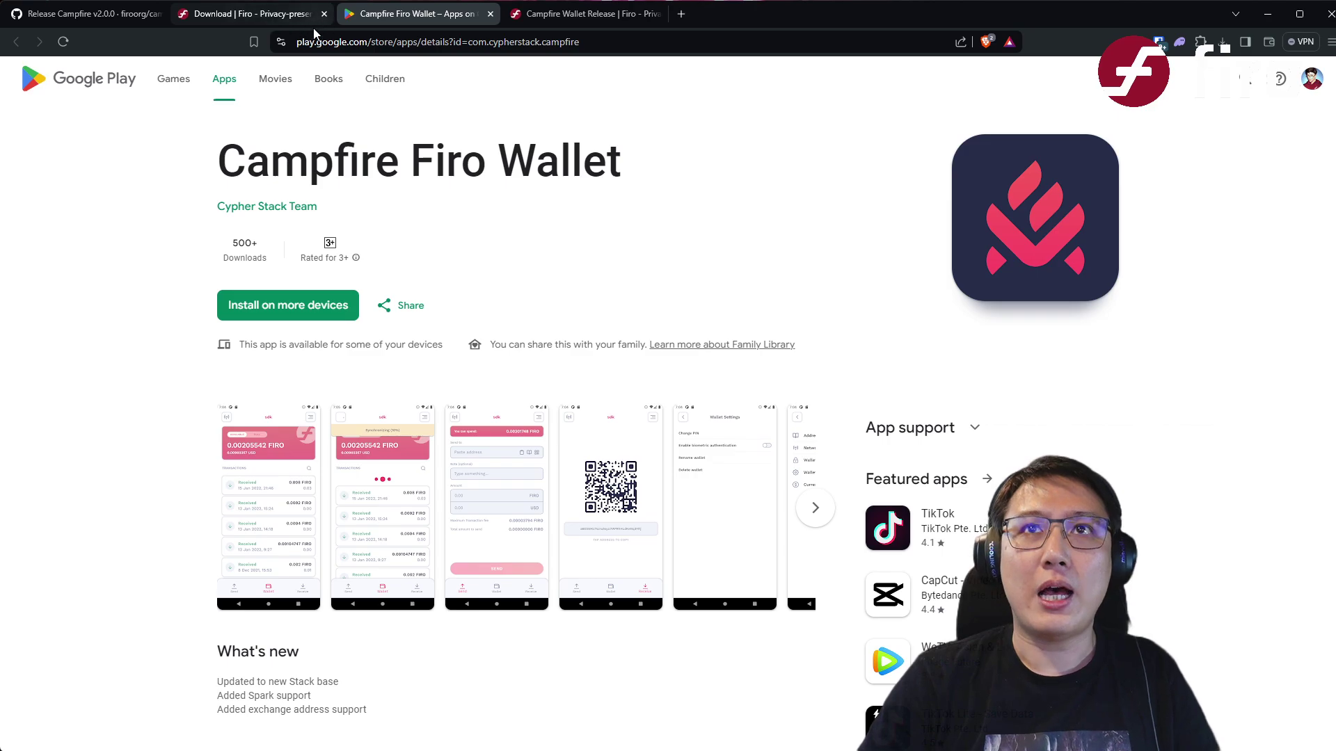
- Open the iOS download of Campfire from the Firo download page and examine its App Store screenshots, release notes and reviews
{"action": "left_click", "coordinate": [277, 19]}
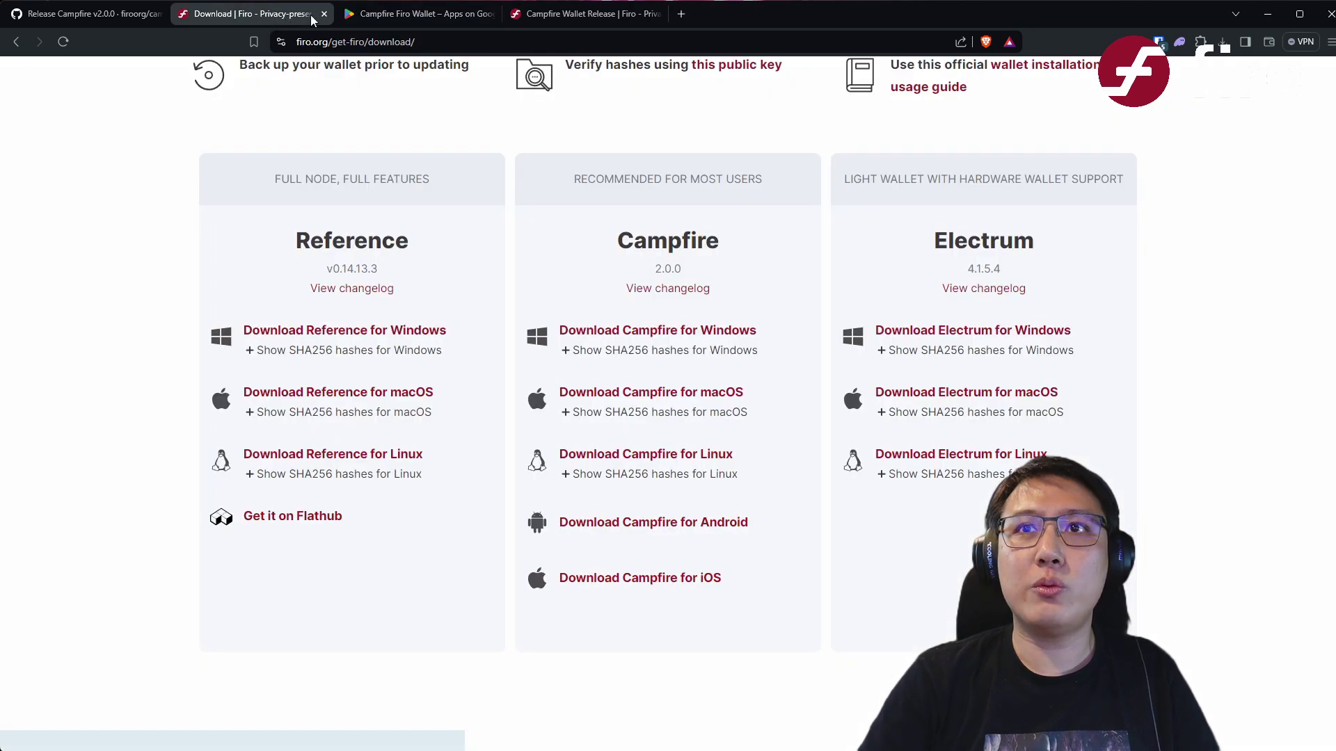
{"action": "left_click", "coordinate": [626, 578]}
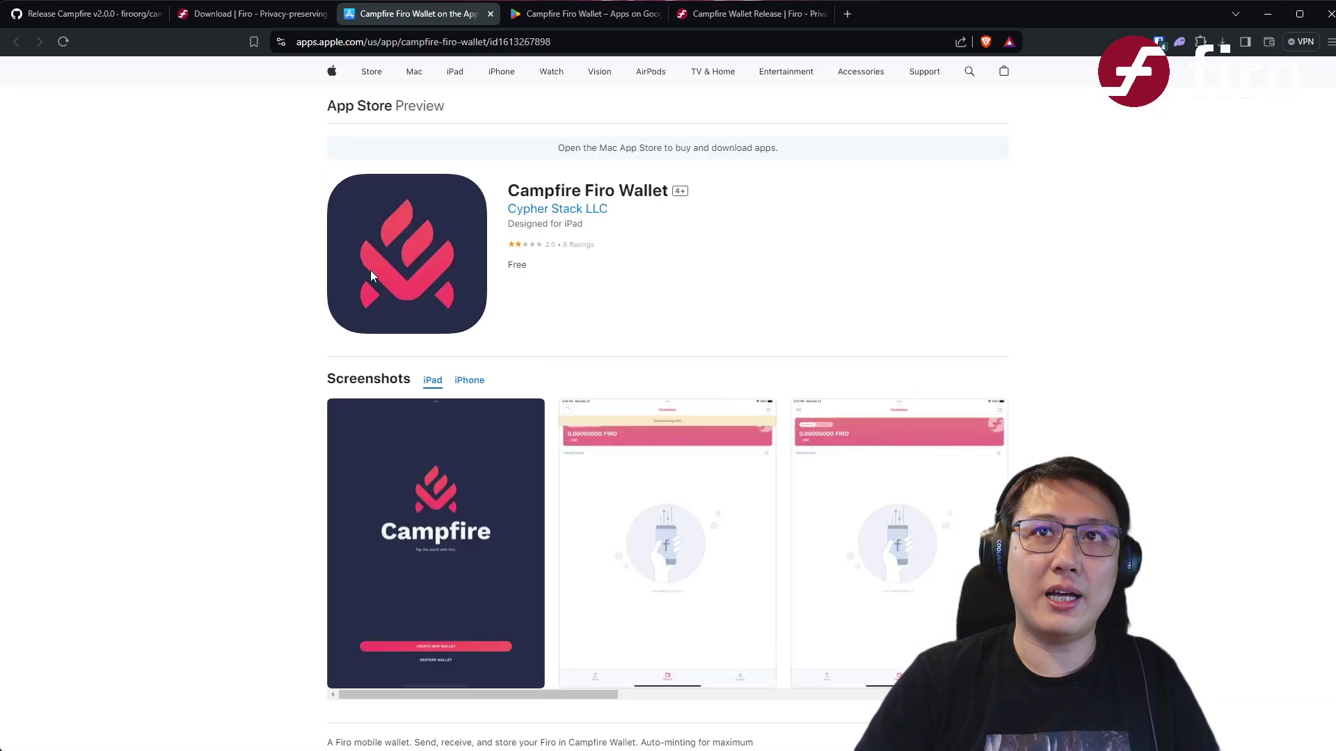
{"action": "scroll", "coordinate": [612, 300], "scroll_direction": "down", "scroll_amount": 10}
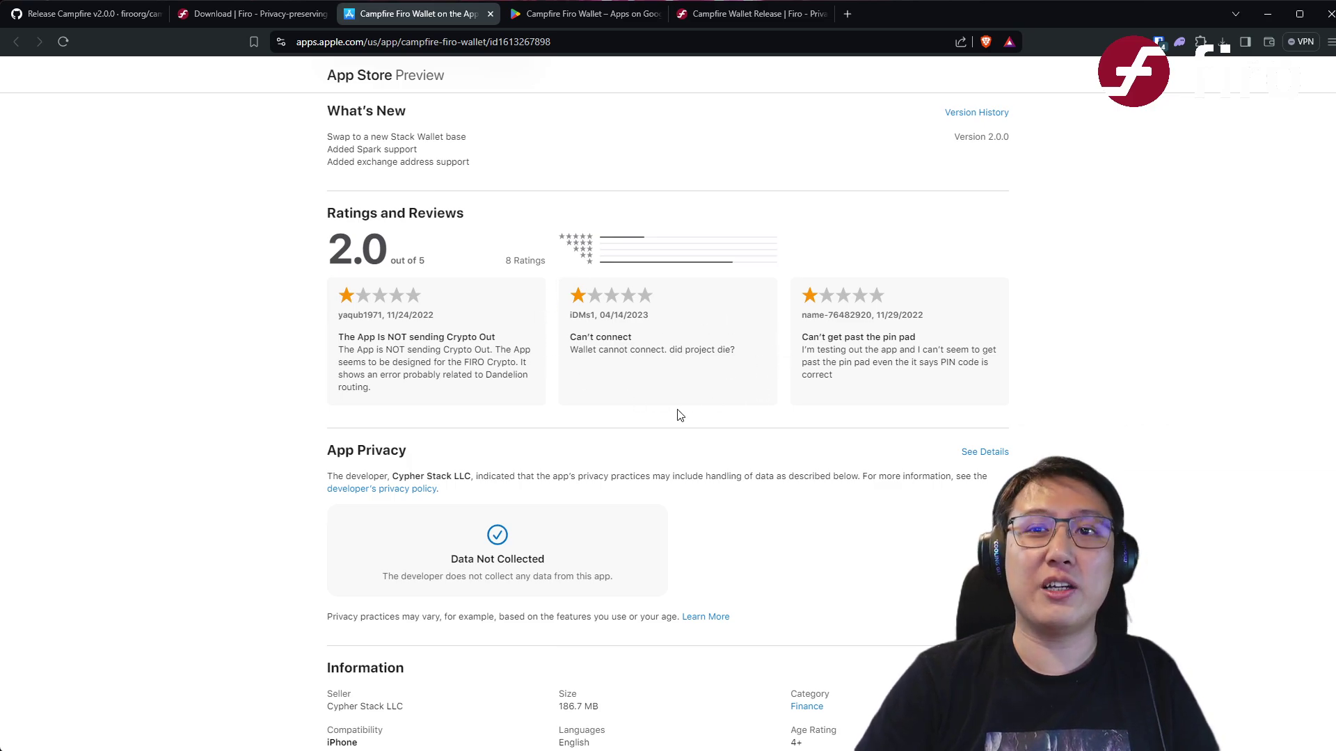
{"action": "scroll", "coordinate": [685, 407], "scroll_direction": "up", "scroll_amount": 6}
{"action": "scroll", "coordinate": [684, 398], "scroll_direction": "down", "scroll_amount": 2}
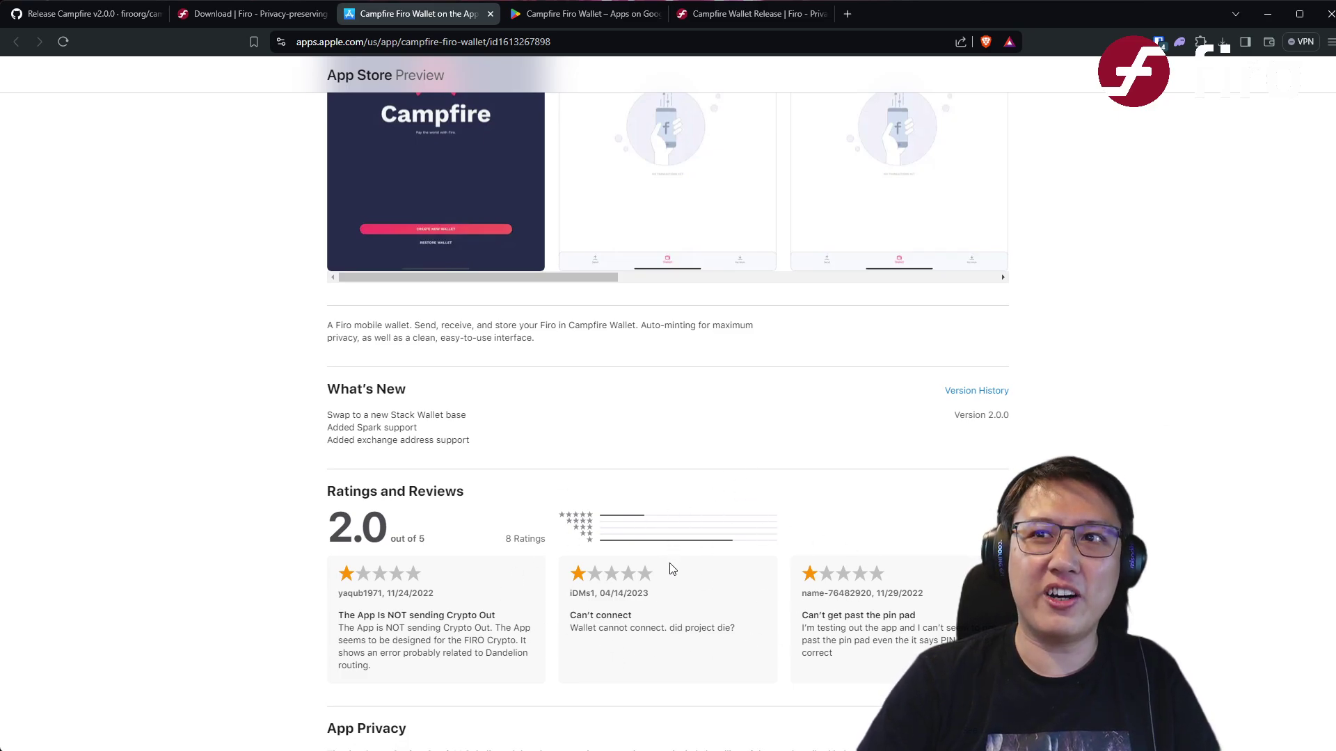
{"action": "scroll", "coordinate": [705, 572], "scroll_direction": "up", "scroll_amount": 1}
{"action": "scroll", "coordinate": [702, 569], "scroll_direction": "up", "scroll_amount": 1}
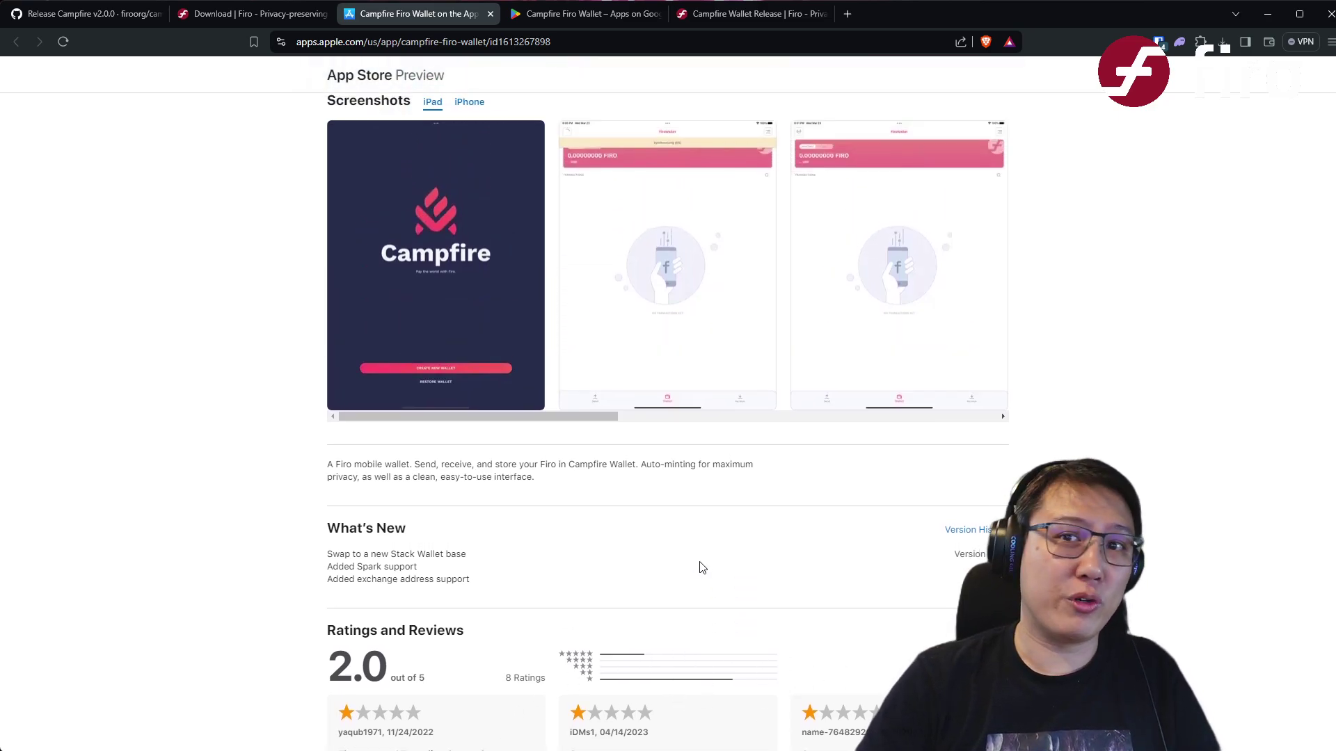
{"action": "scroll", "coordinate": [711, 565], "scroll_direction": "up", "scroll_amount": 3}
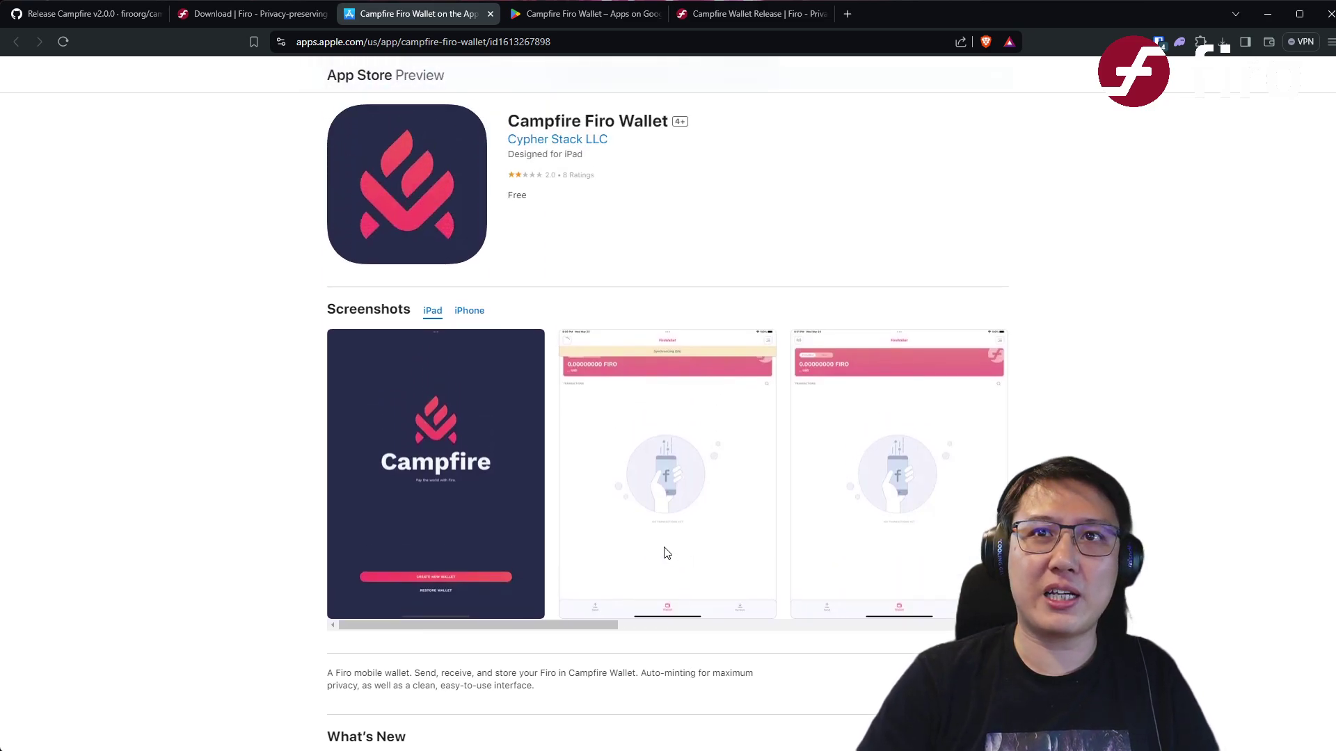
{"action": "scroll", "coordinate": [548, 550], "scroll_direction": "down", "scroll_amount": 4}
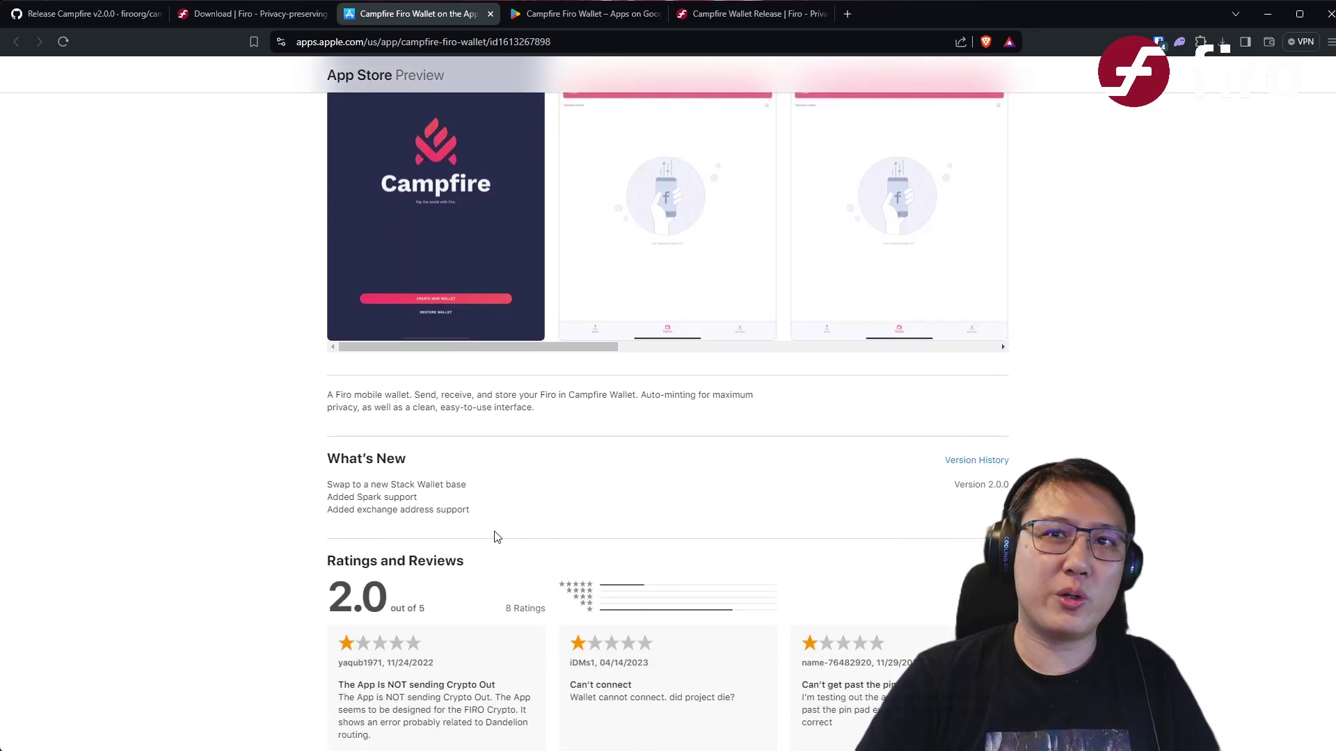
{"action": "scroll", "coordinate": [496, 536], "scroll_direction": "down", "scroll_amount": 2}
{"action": "scroll", "coordinate": [514, 521], "scroll_direction": "up", "scroll_amount": 6}
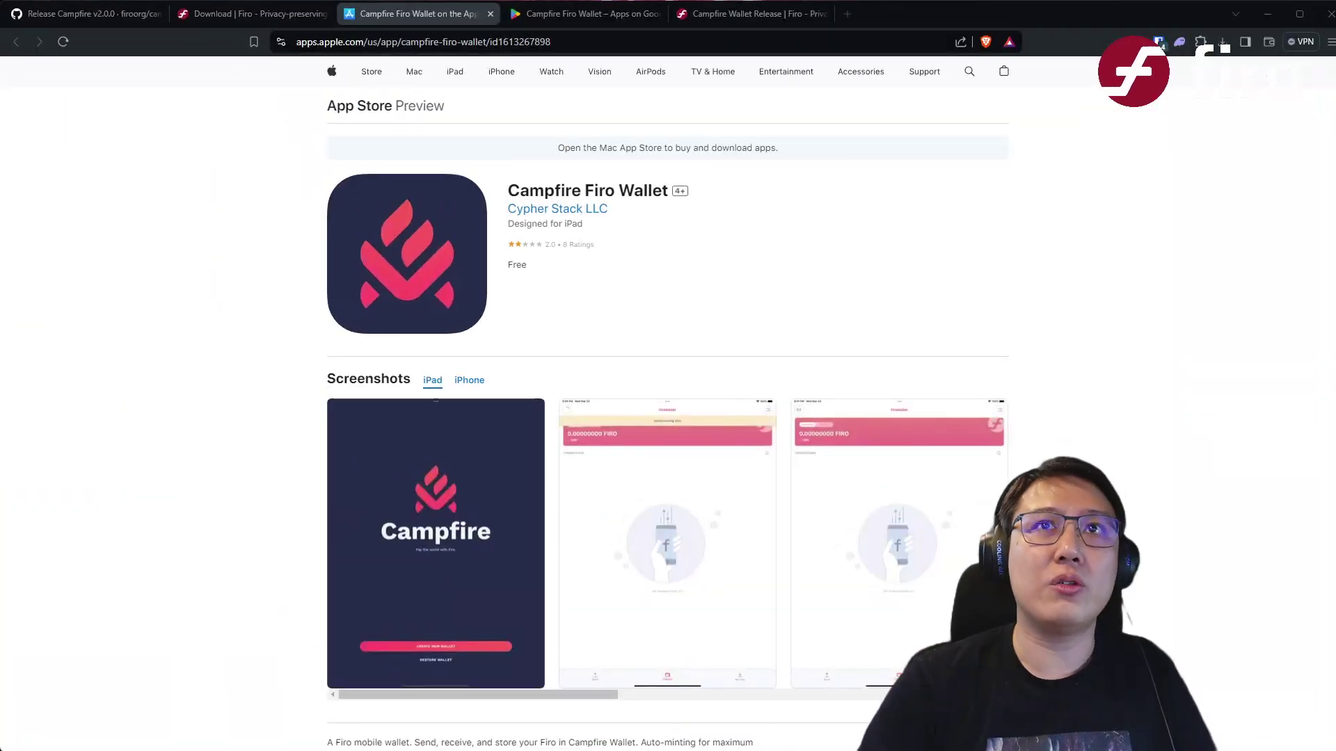
- View the Firo Crowdfunding proposal linked near the end of the Campfire release article, and return to the wallet download page
{"action": "key", "text": "ctrl+shift+Tab"}
{"action": "scroll", "coordinate": [439, 313], "scroll_direction": "up", "scroll_amount": 5}
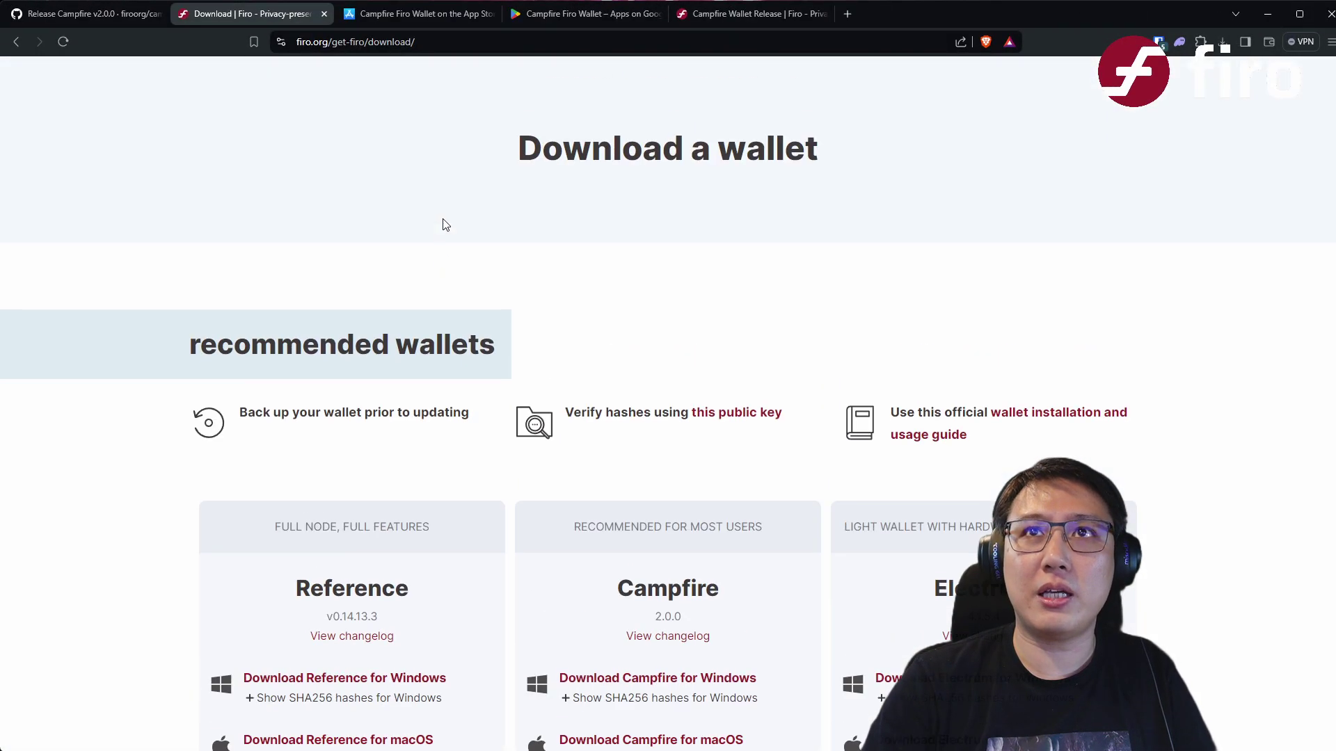
{"action": "left_click", "coordinate": [742, 16]}
{"action": "scroll", "coordinate": [755, 365], "scroll_direction": "down", "scroll_amount": 2}
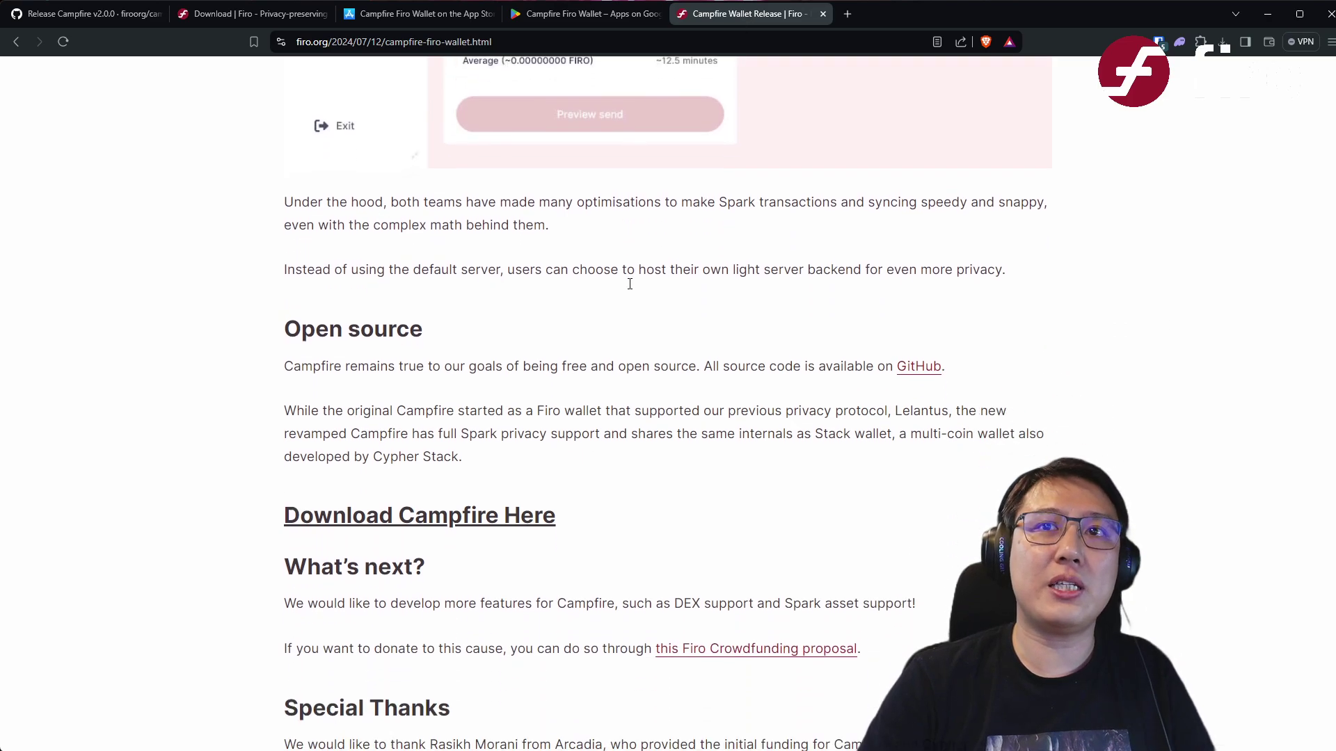
{"action": "scroll", "coordinate": [755, 367], "scroll_direction": "down", "scroll_amount": 3}
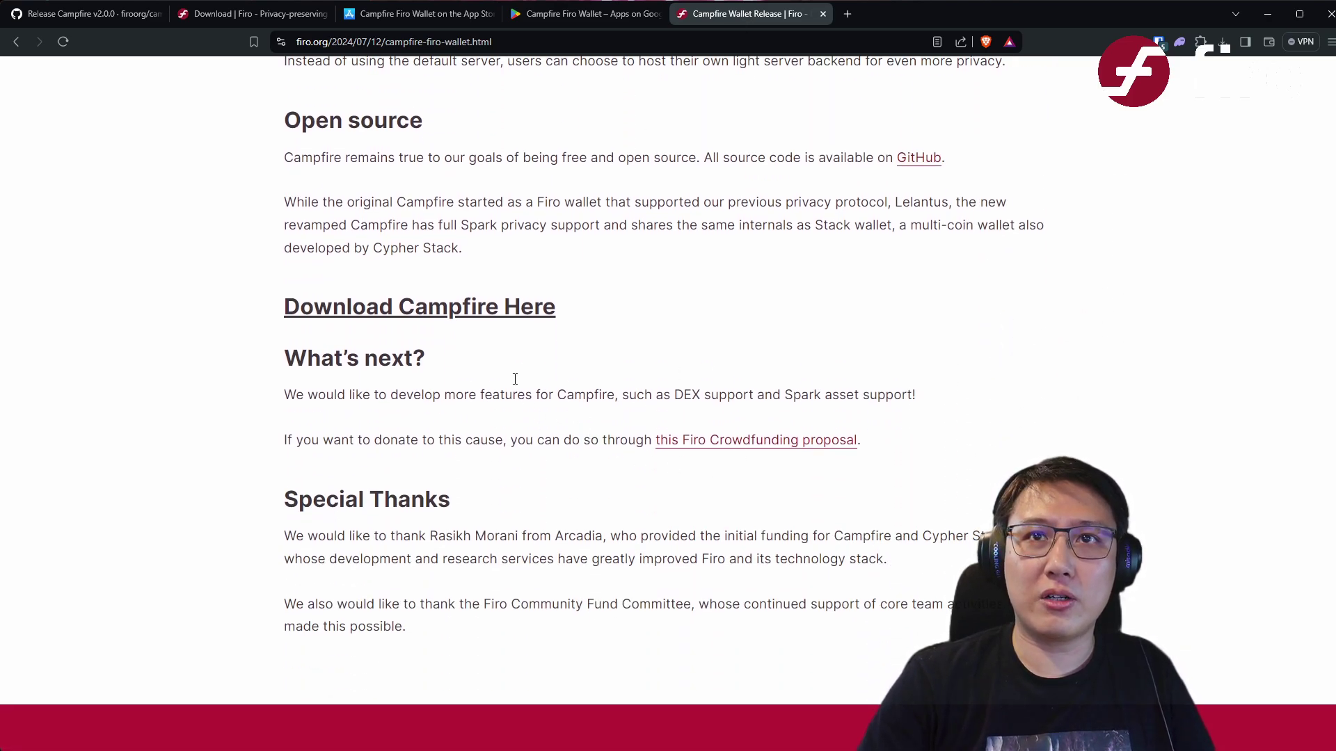
{"action": "left_click", "coordinate": [718, 452]}
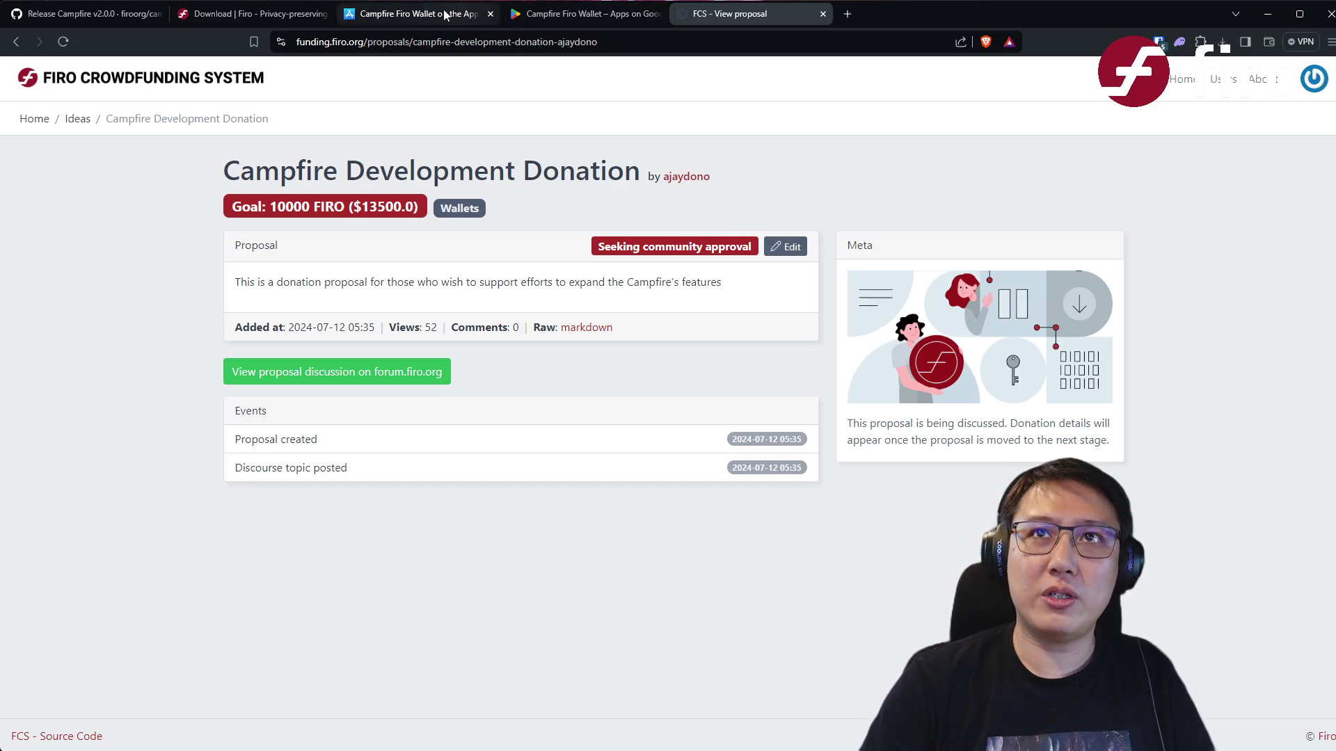
{"action": "left_click", "coordinate": [264, 21]}
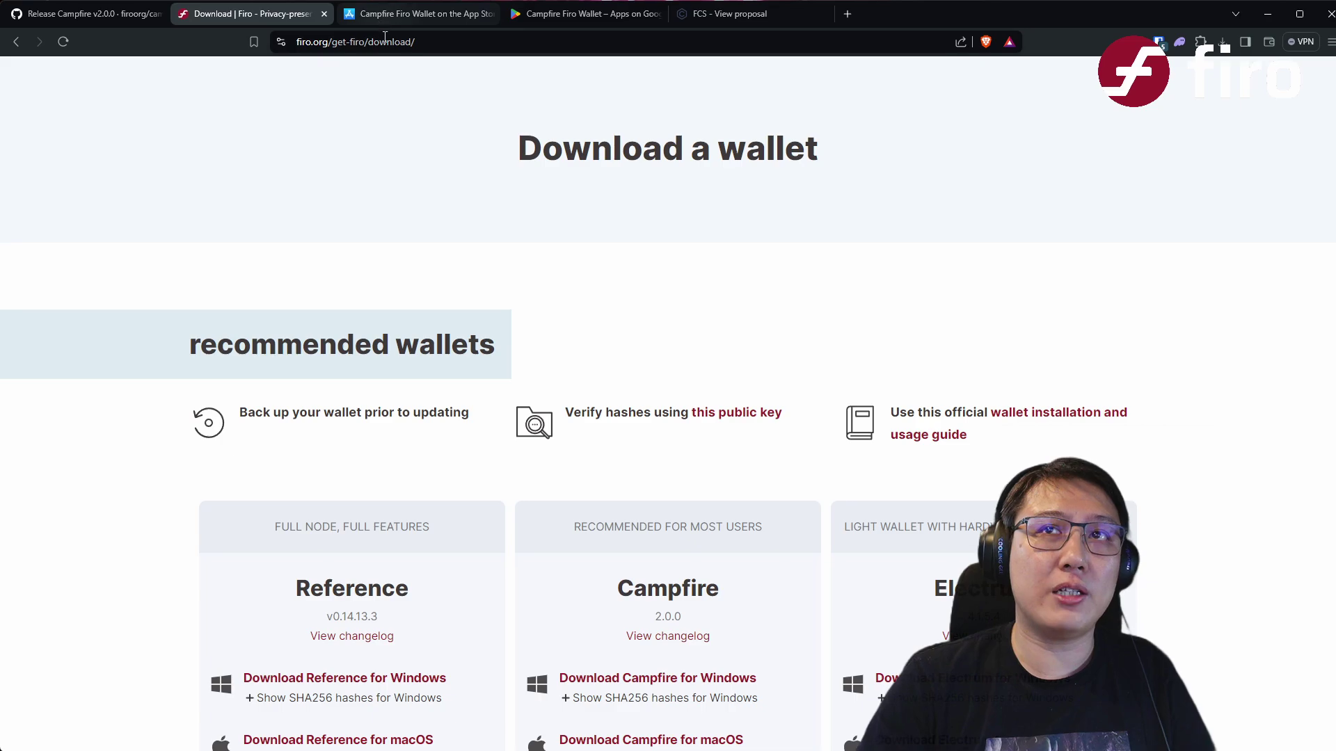